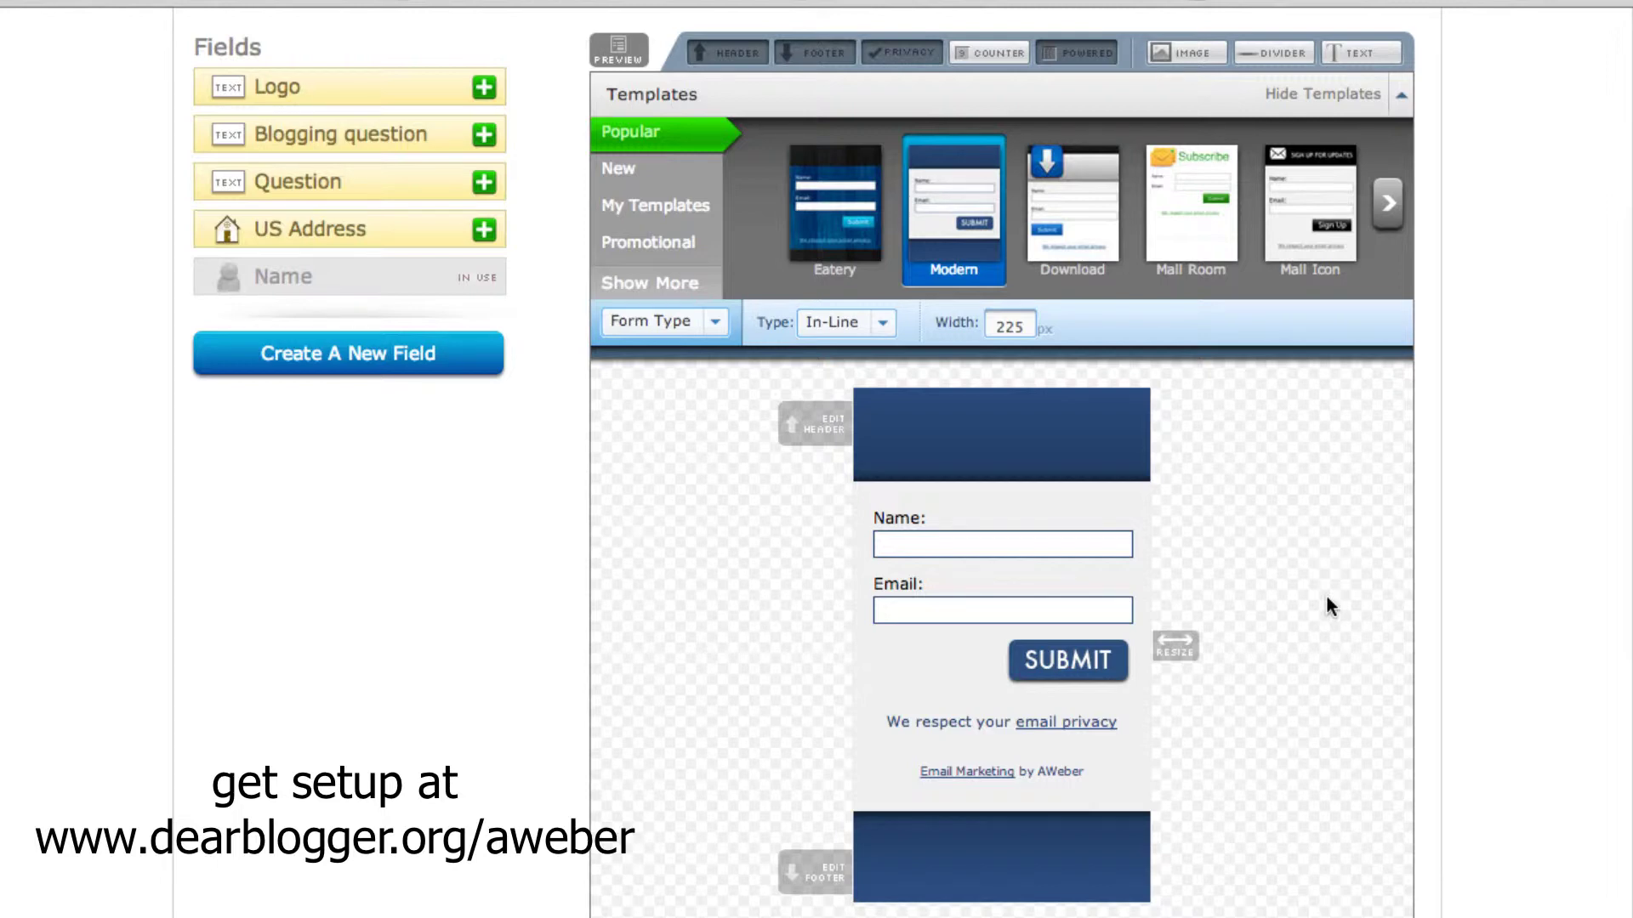
Step: Drag the Modern form's width from 225 to 316 px and expand the full template category list
scroll(1325, 595, up, 5)
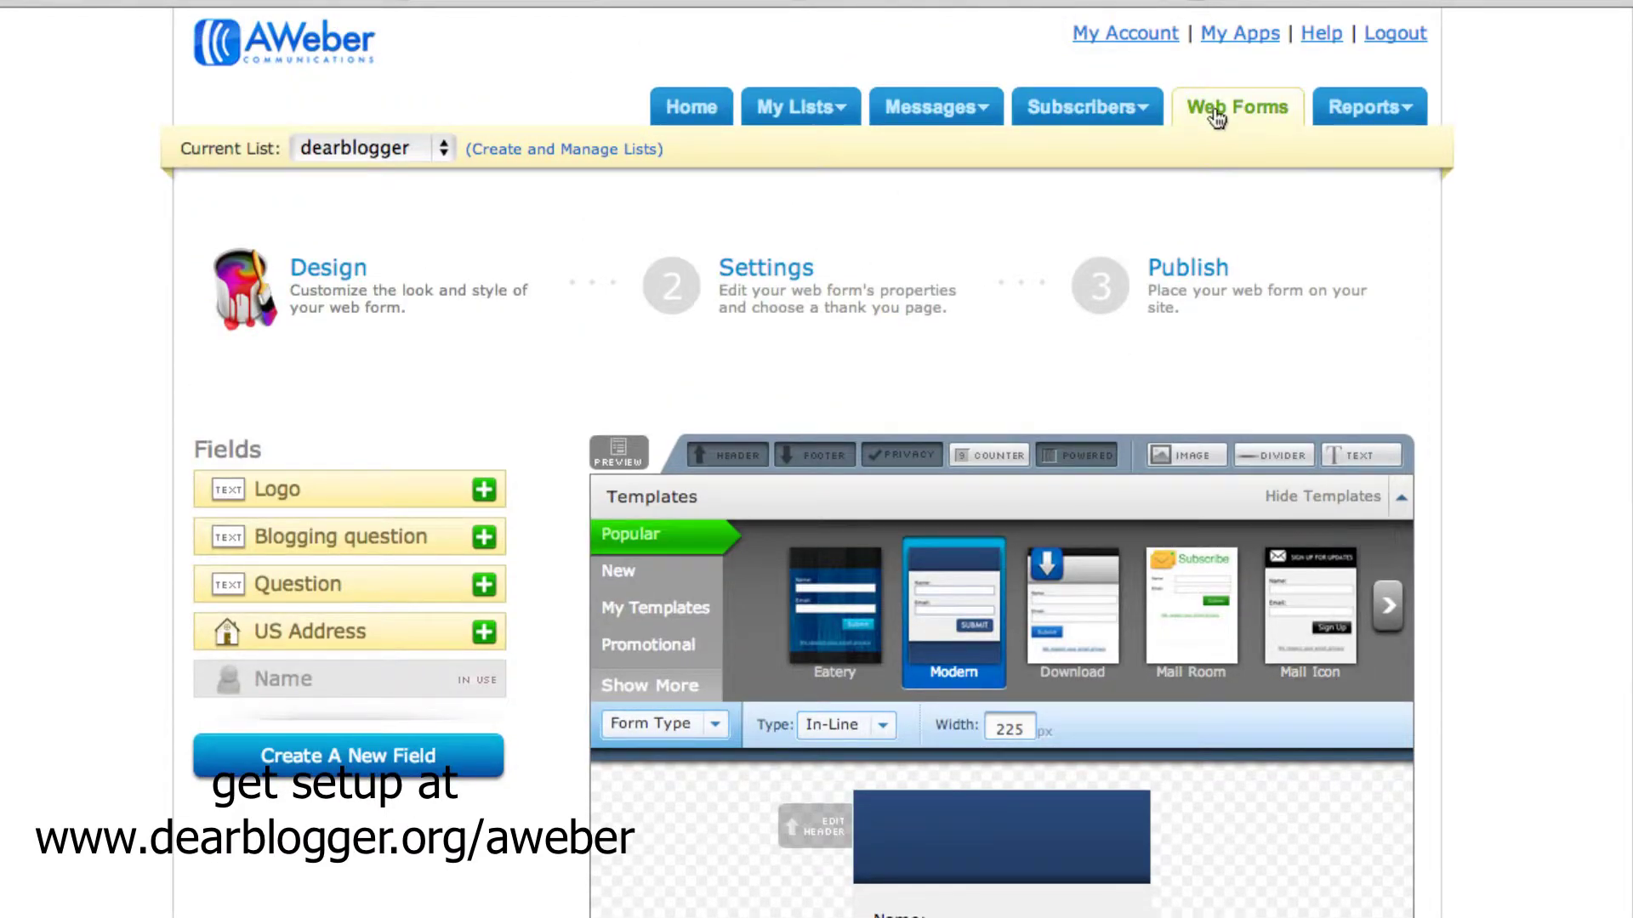
scroll(1226, 509, down, 4)
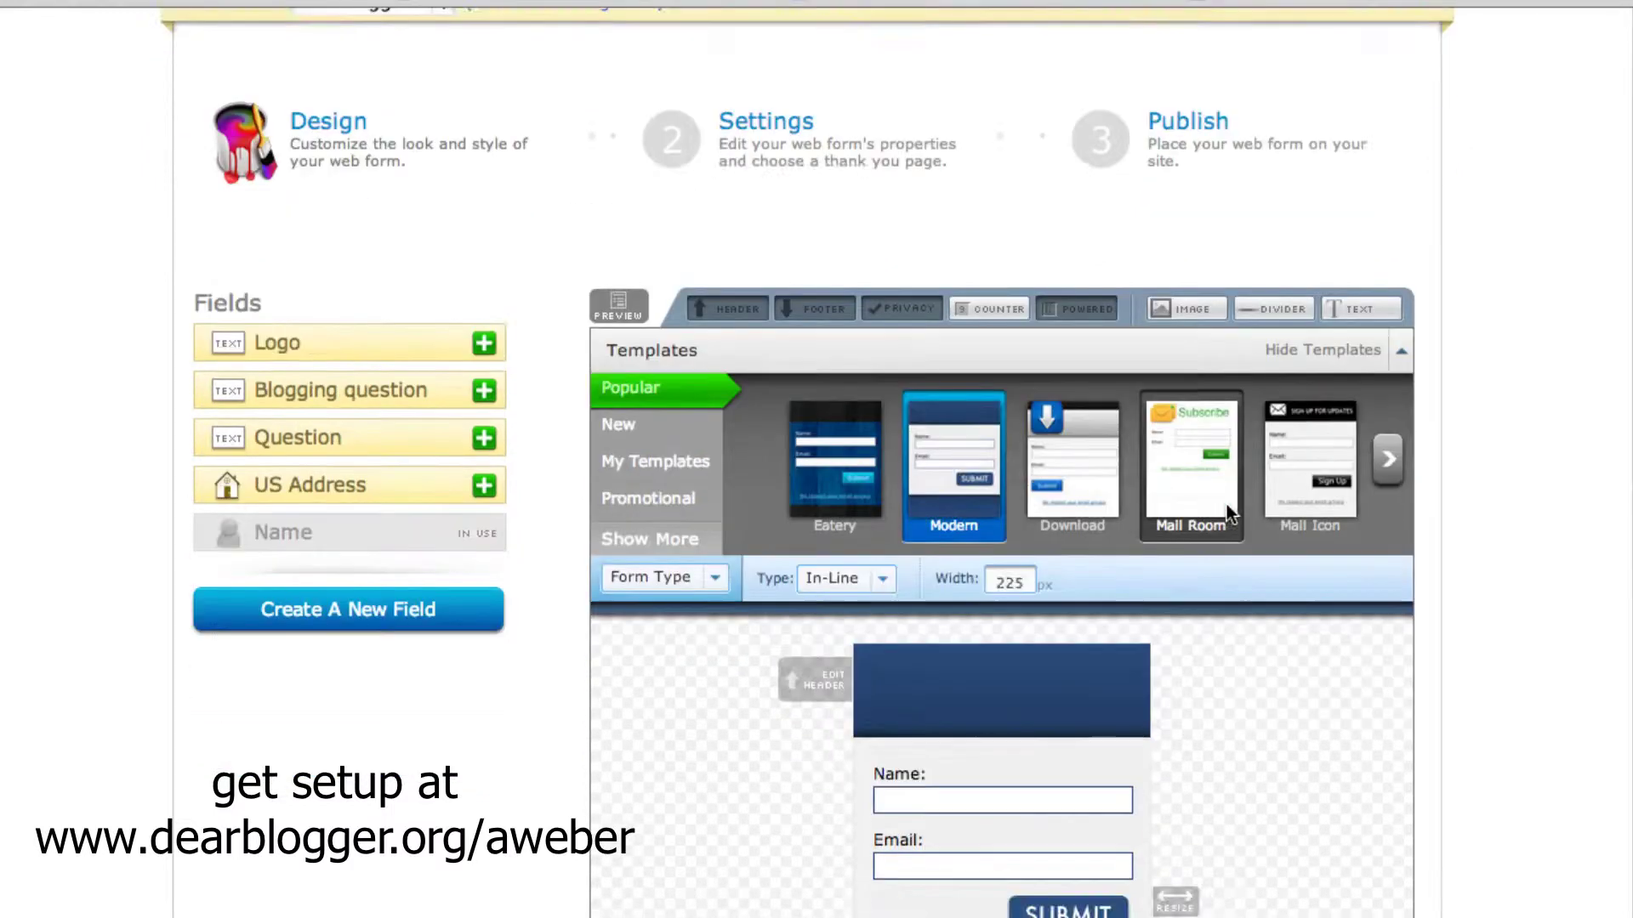
scroll(1226, 508, down, 2)
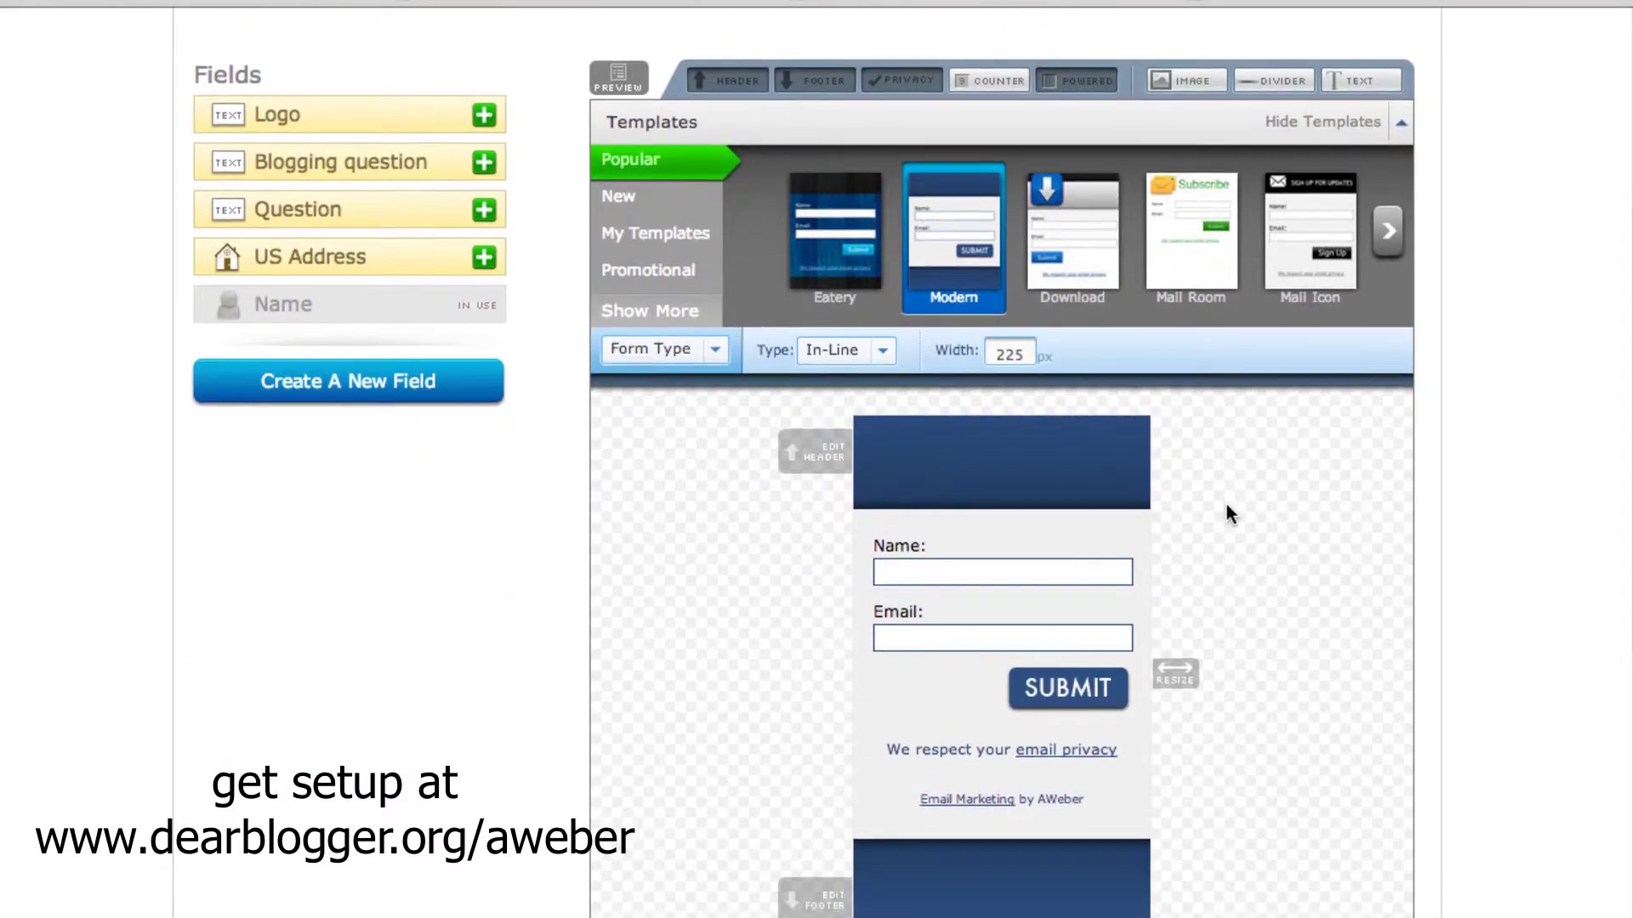
scroll(1227, 512, down, 1)
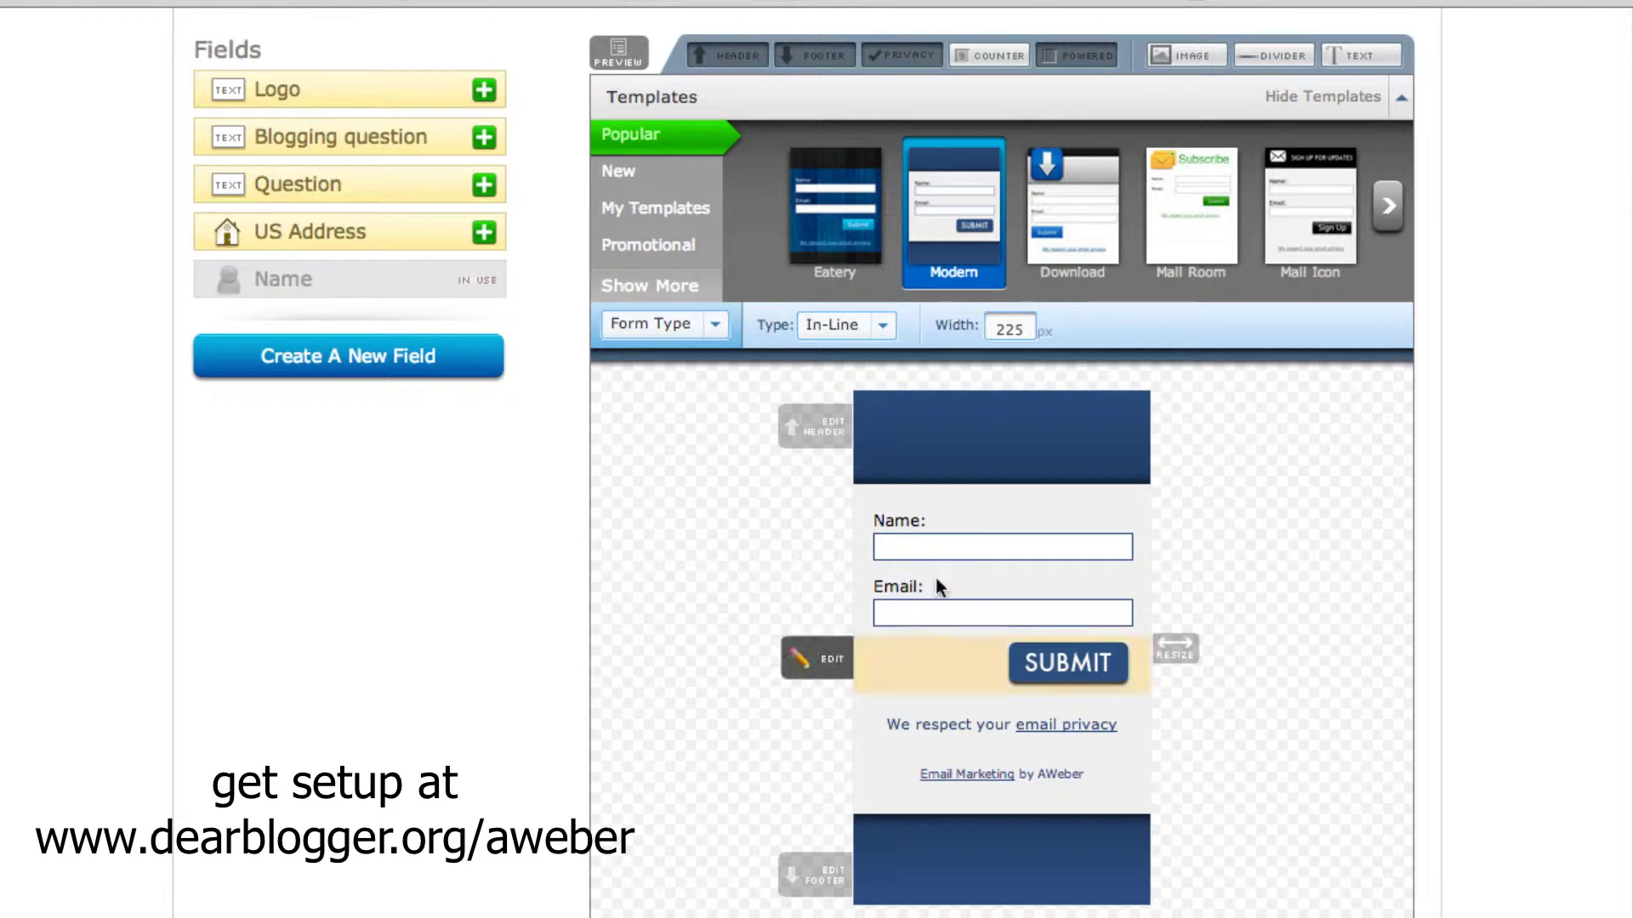
drag(1175, 648, 1290, 649)
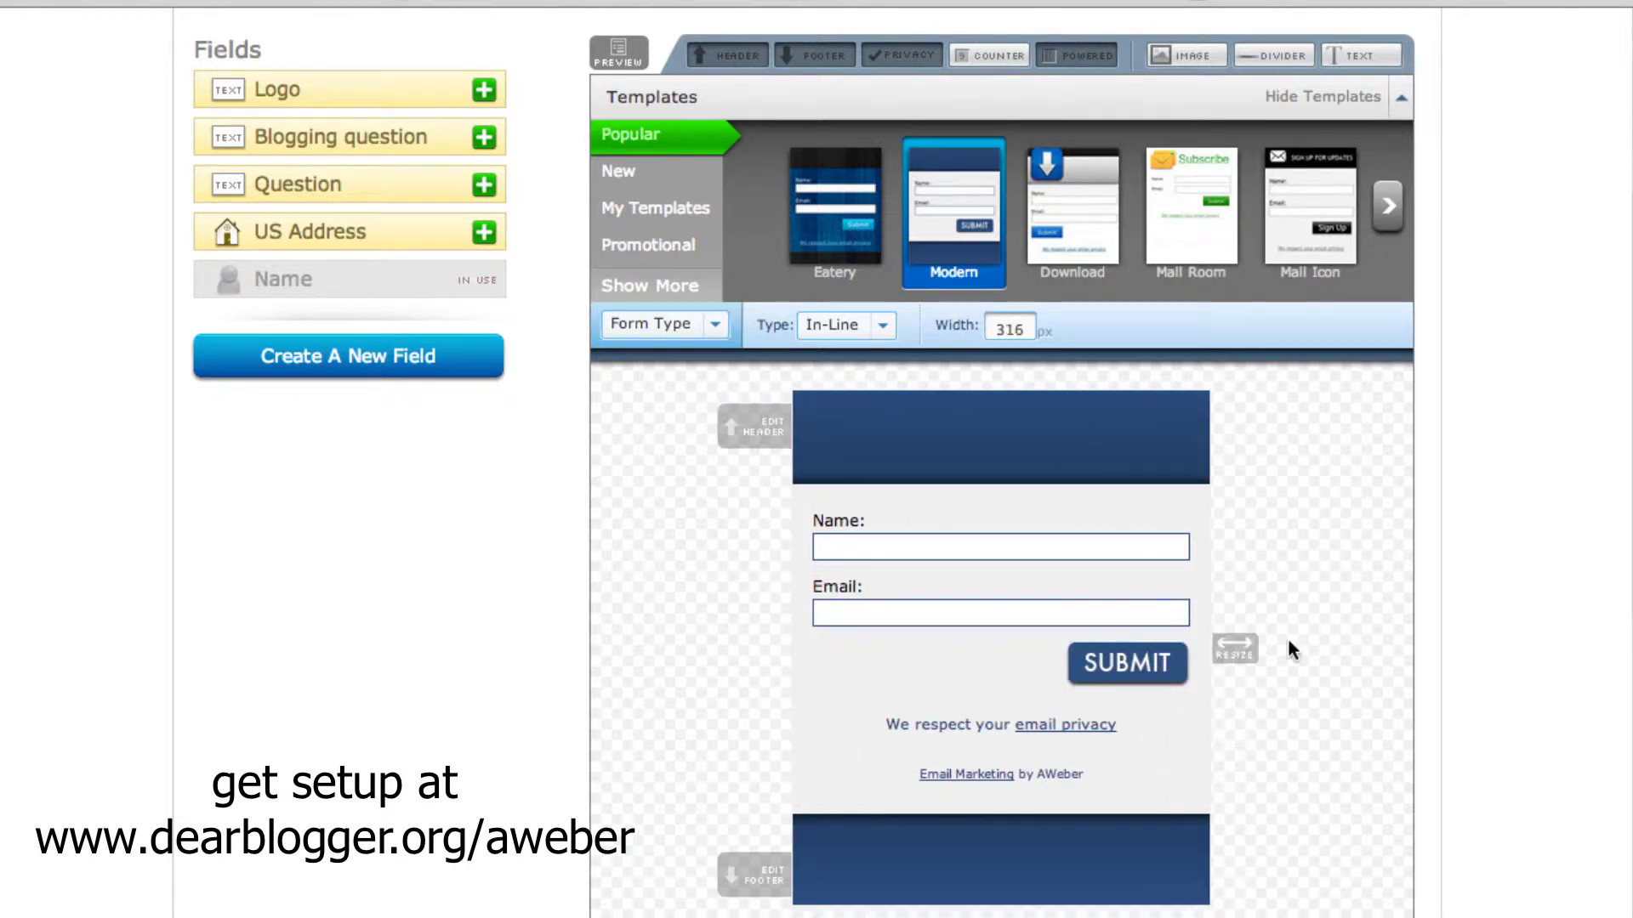
click(633, 289)
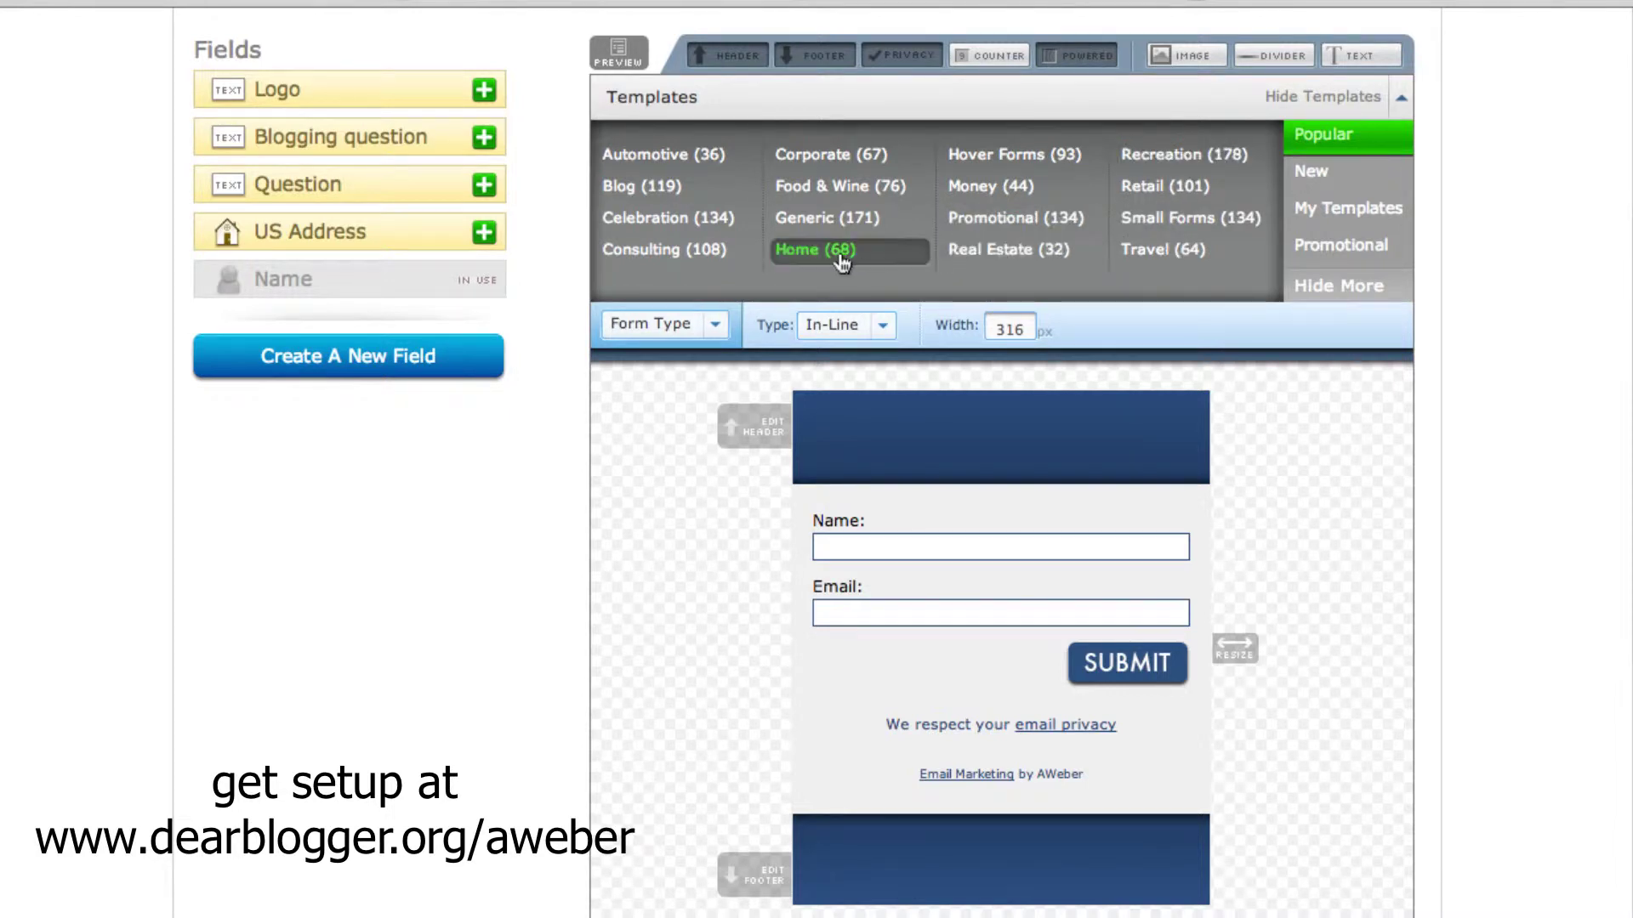
Step: Browse the Promotional templates and try loading the Keys template
click(1003, 219)
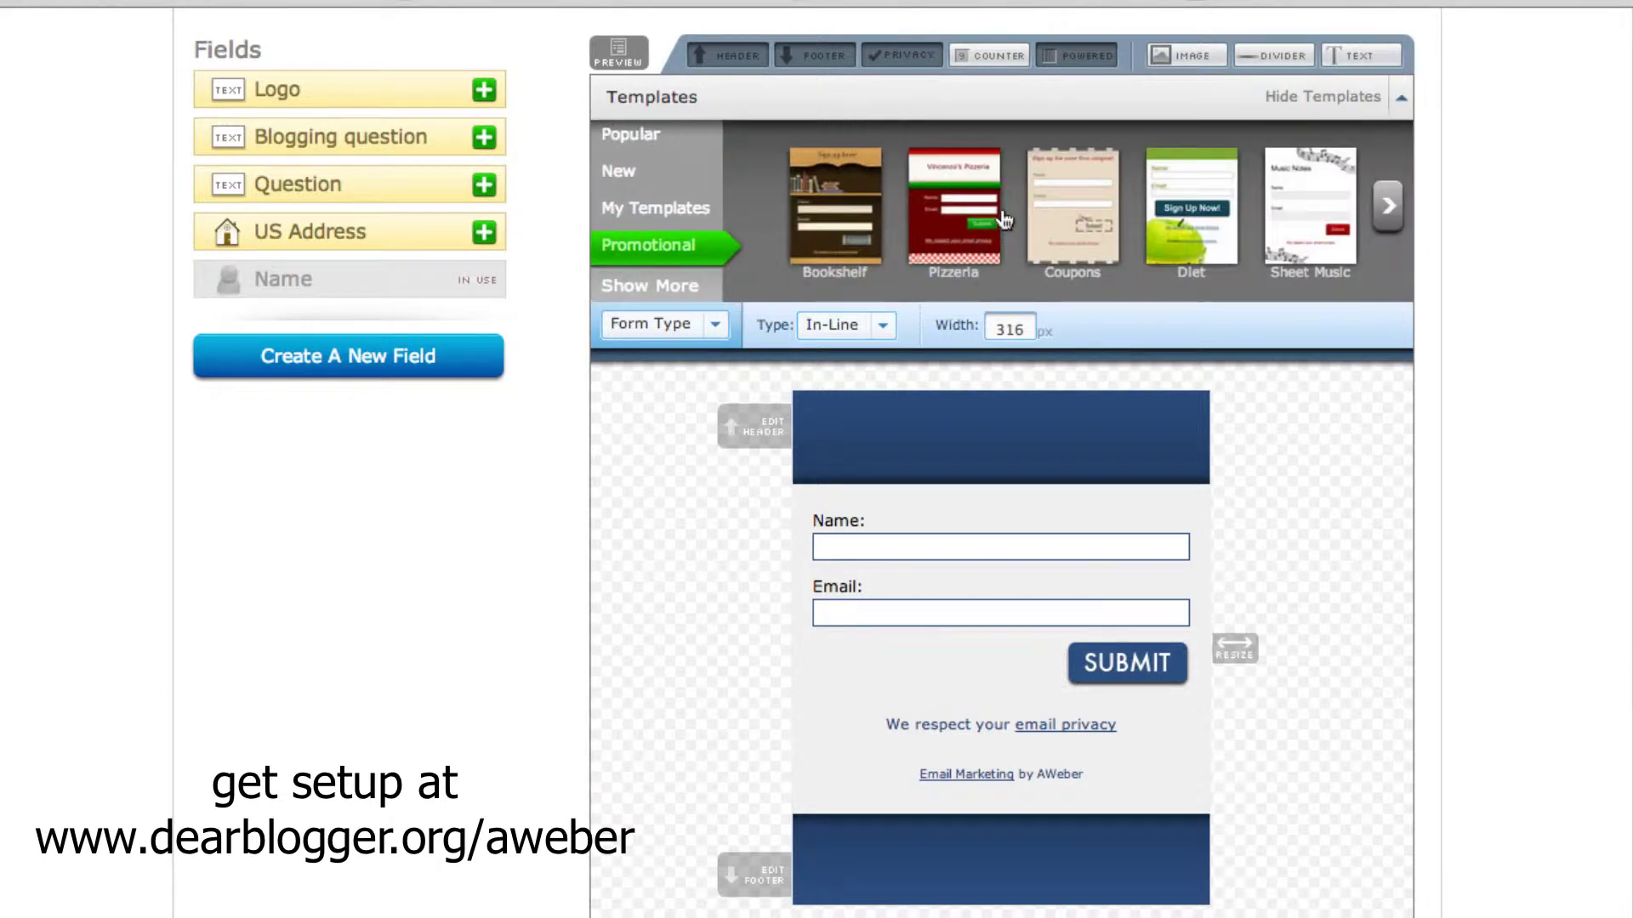
click(1388, 205)
click(1148, 210)
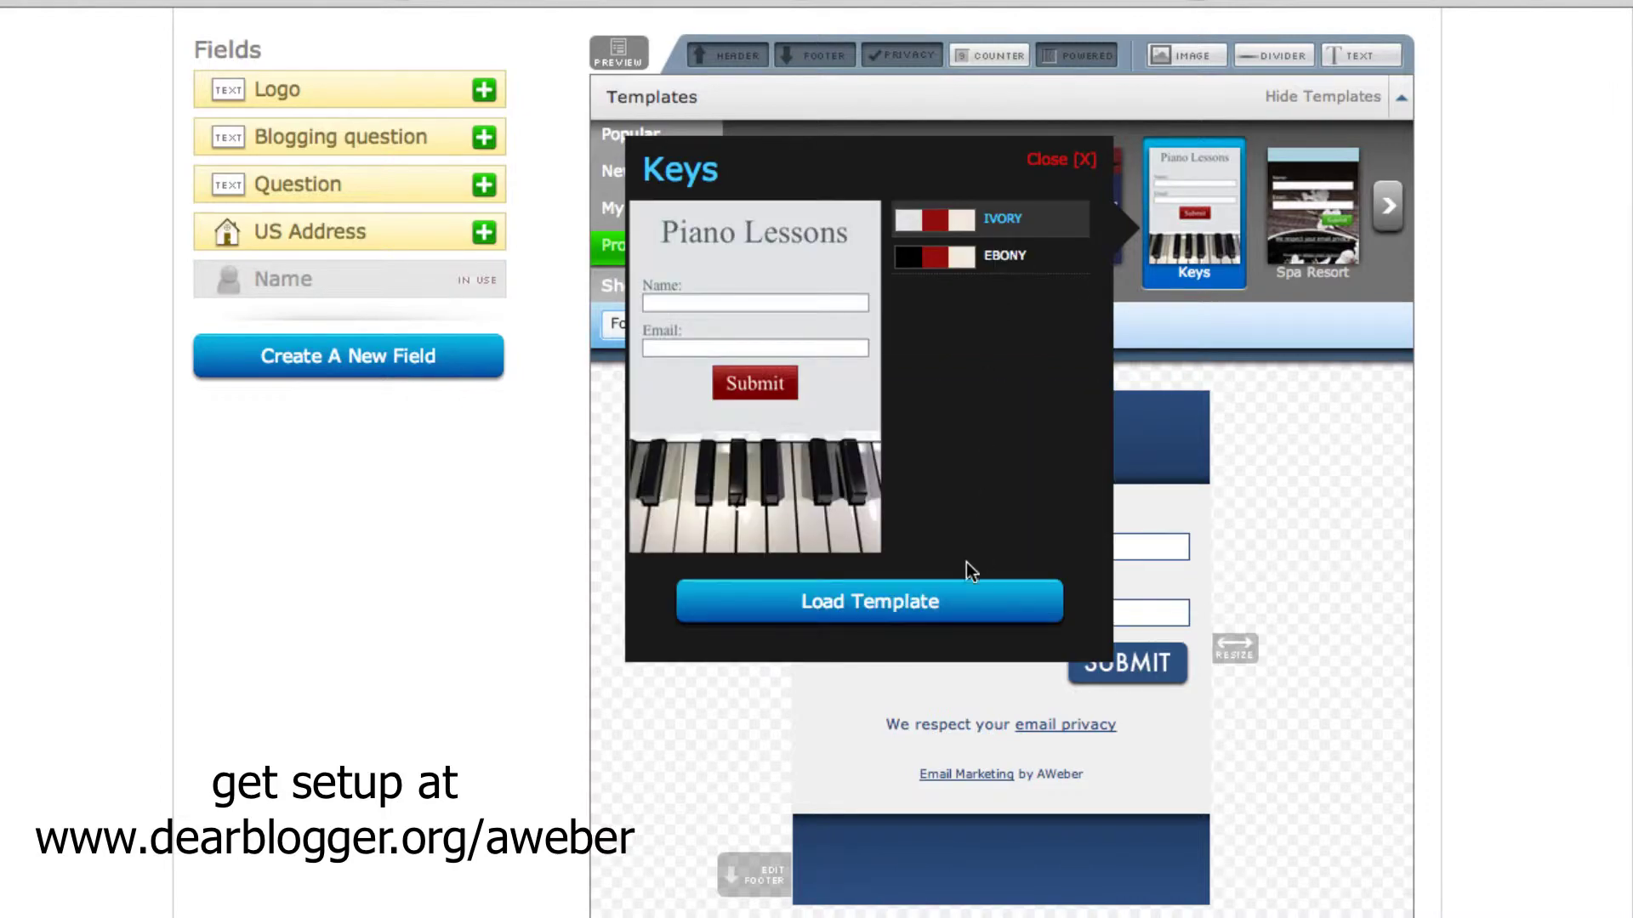
click(957, 603)
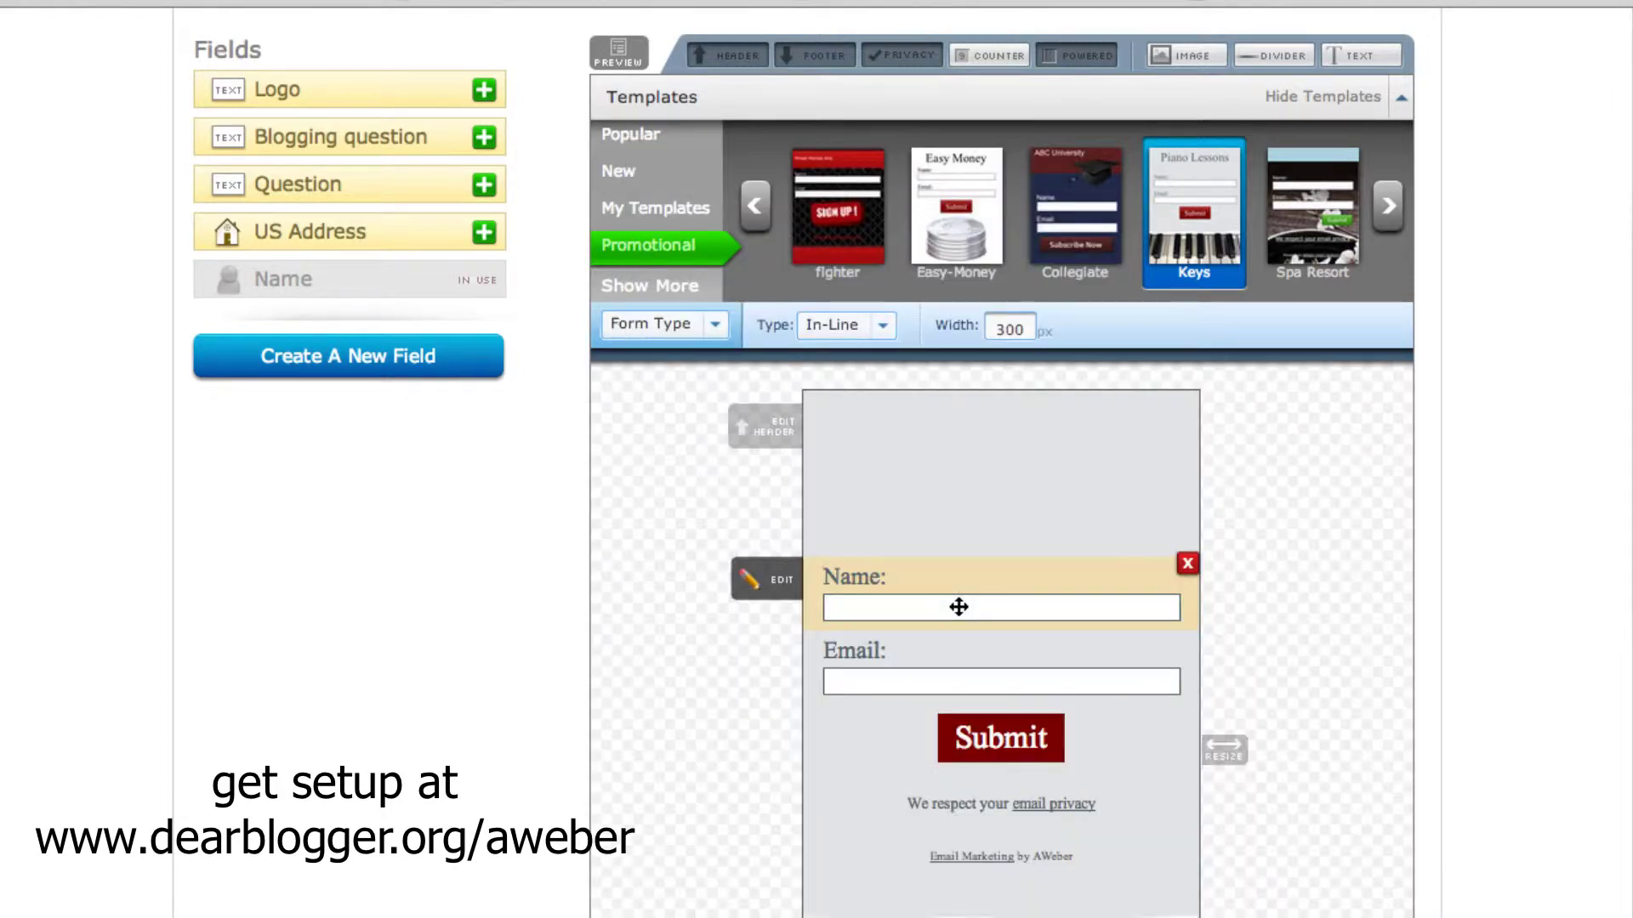
scroll(958, 607, down, 5)
scroll(958, 607, up, 5)
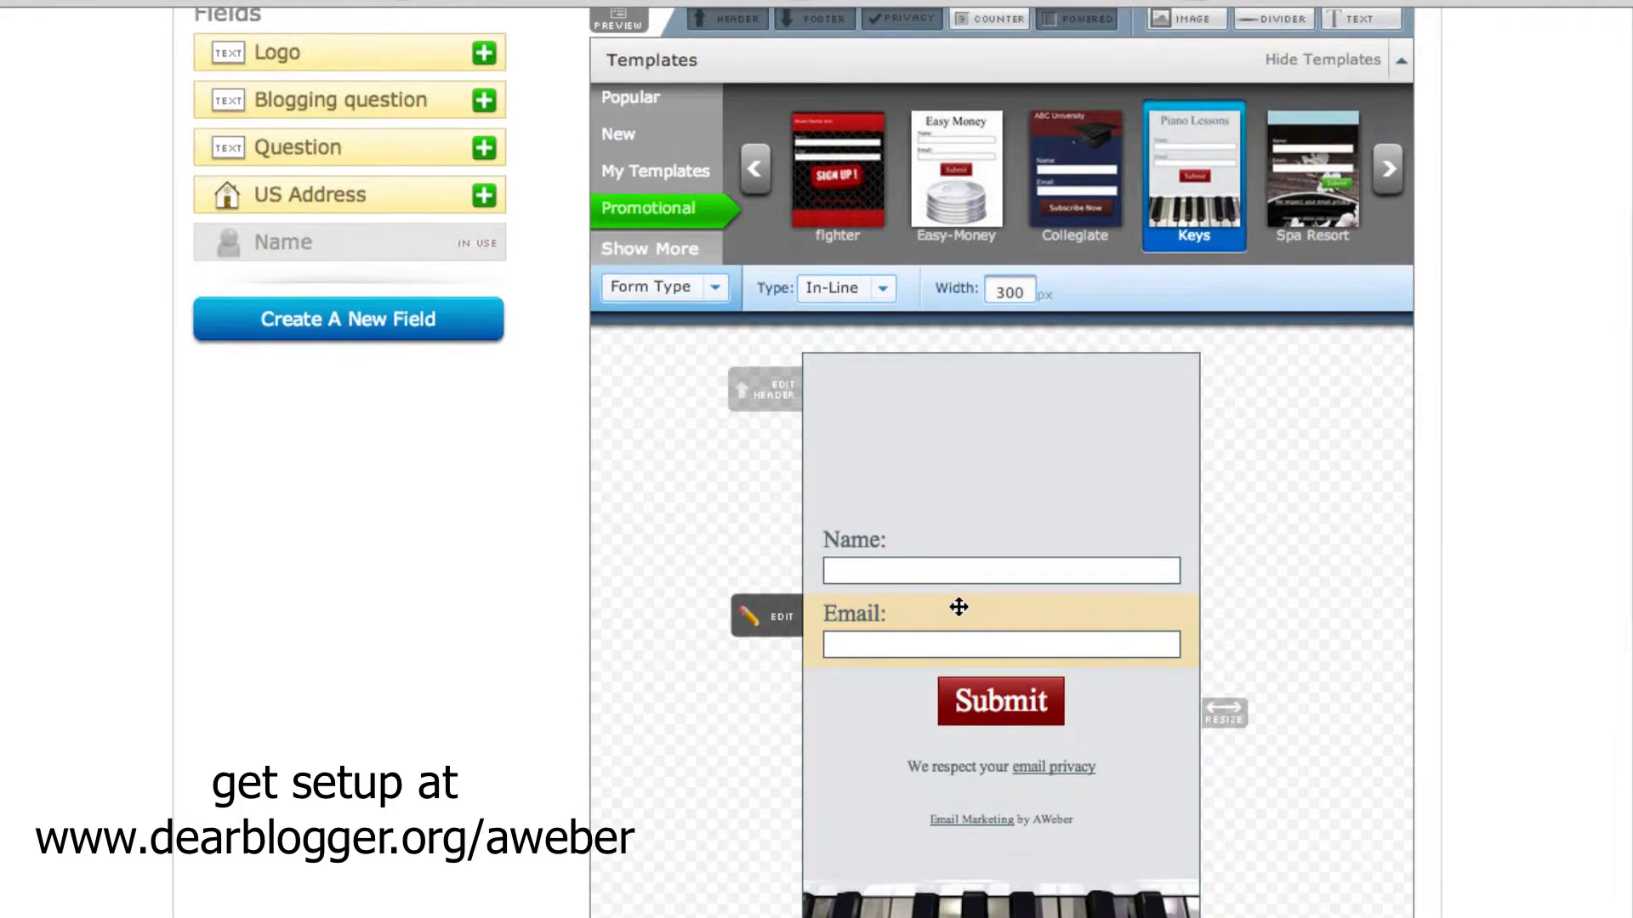
Step: Go back past Pizzeria and load the Bookshelf template in its FICTION colour scheme
click(755, 188)
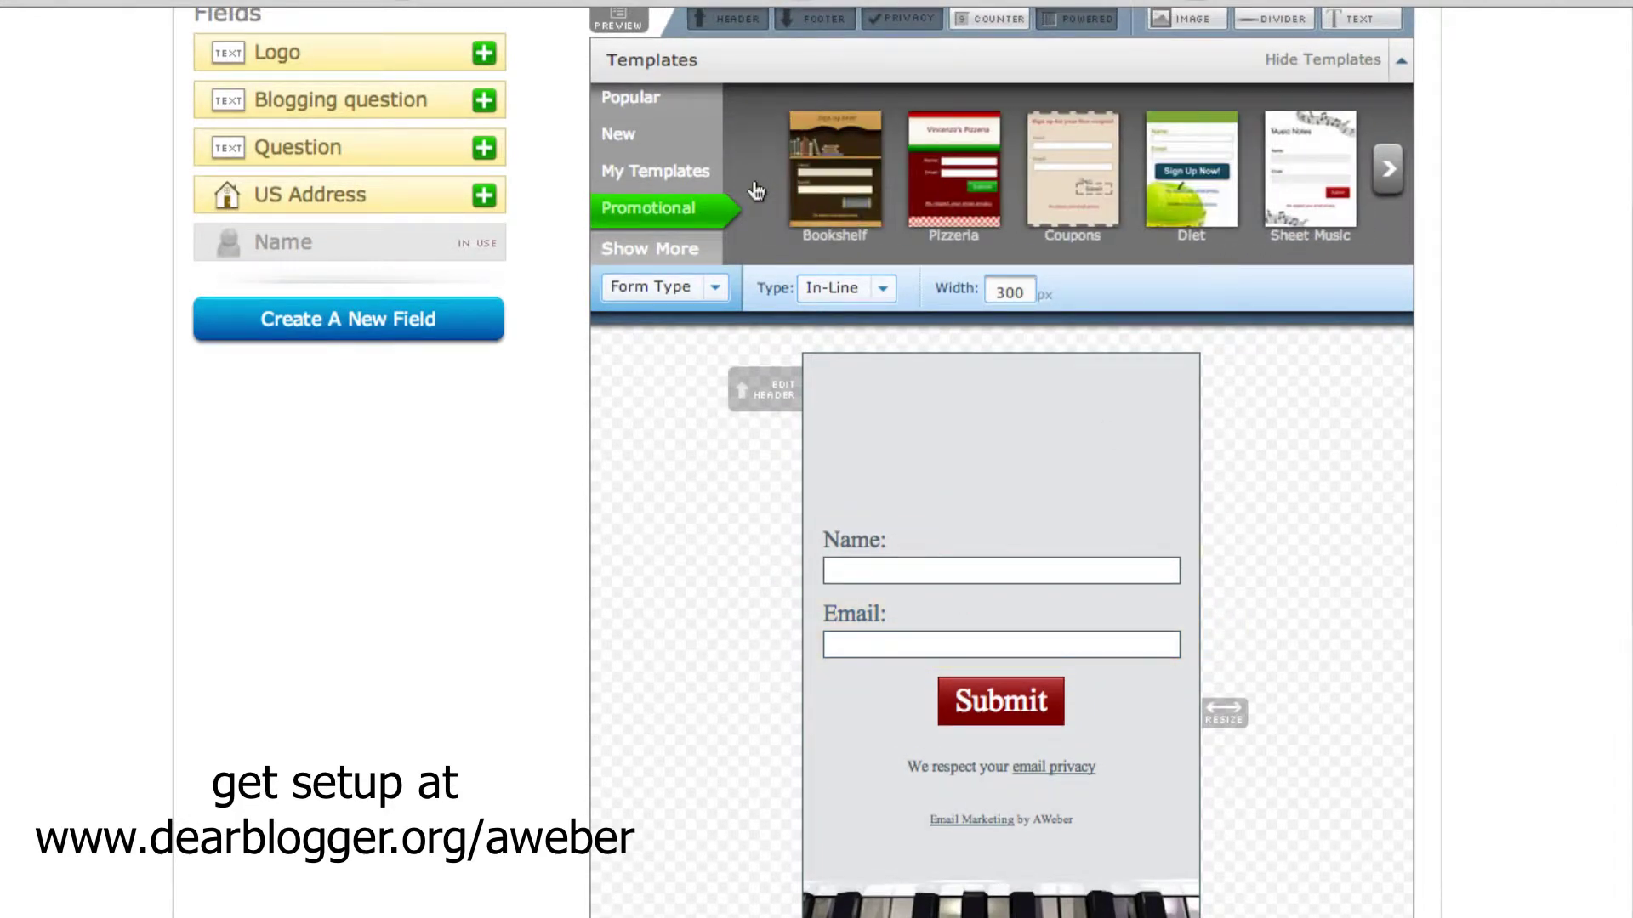
click(971, 153)
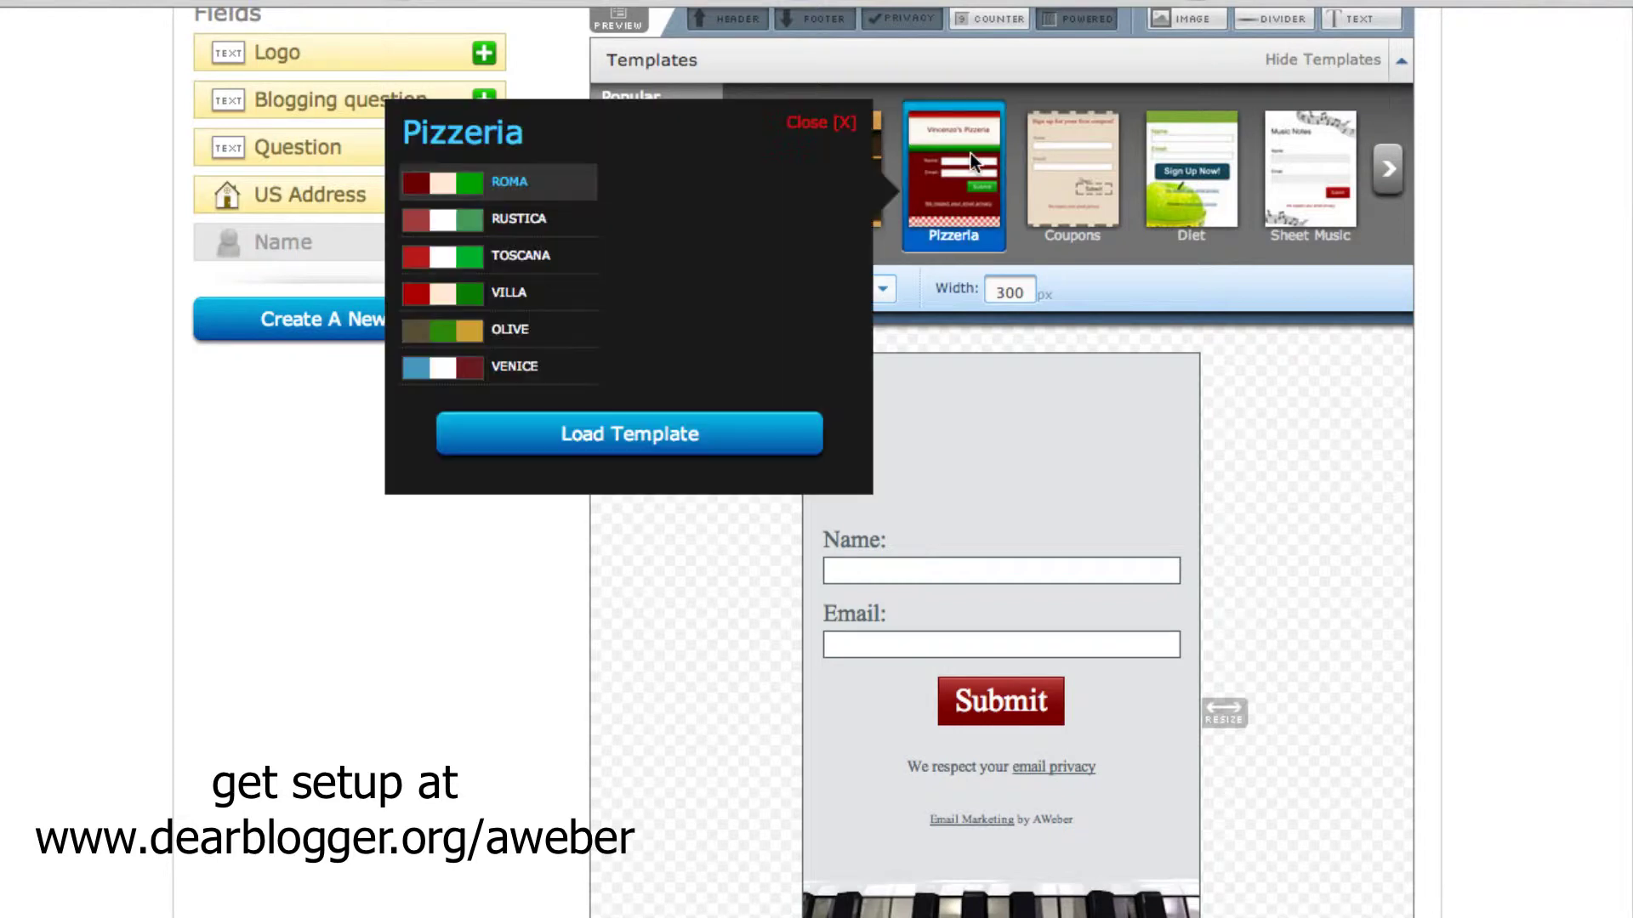
click(818, 128)
click(820, 180)
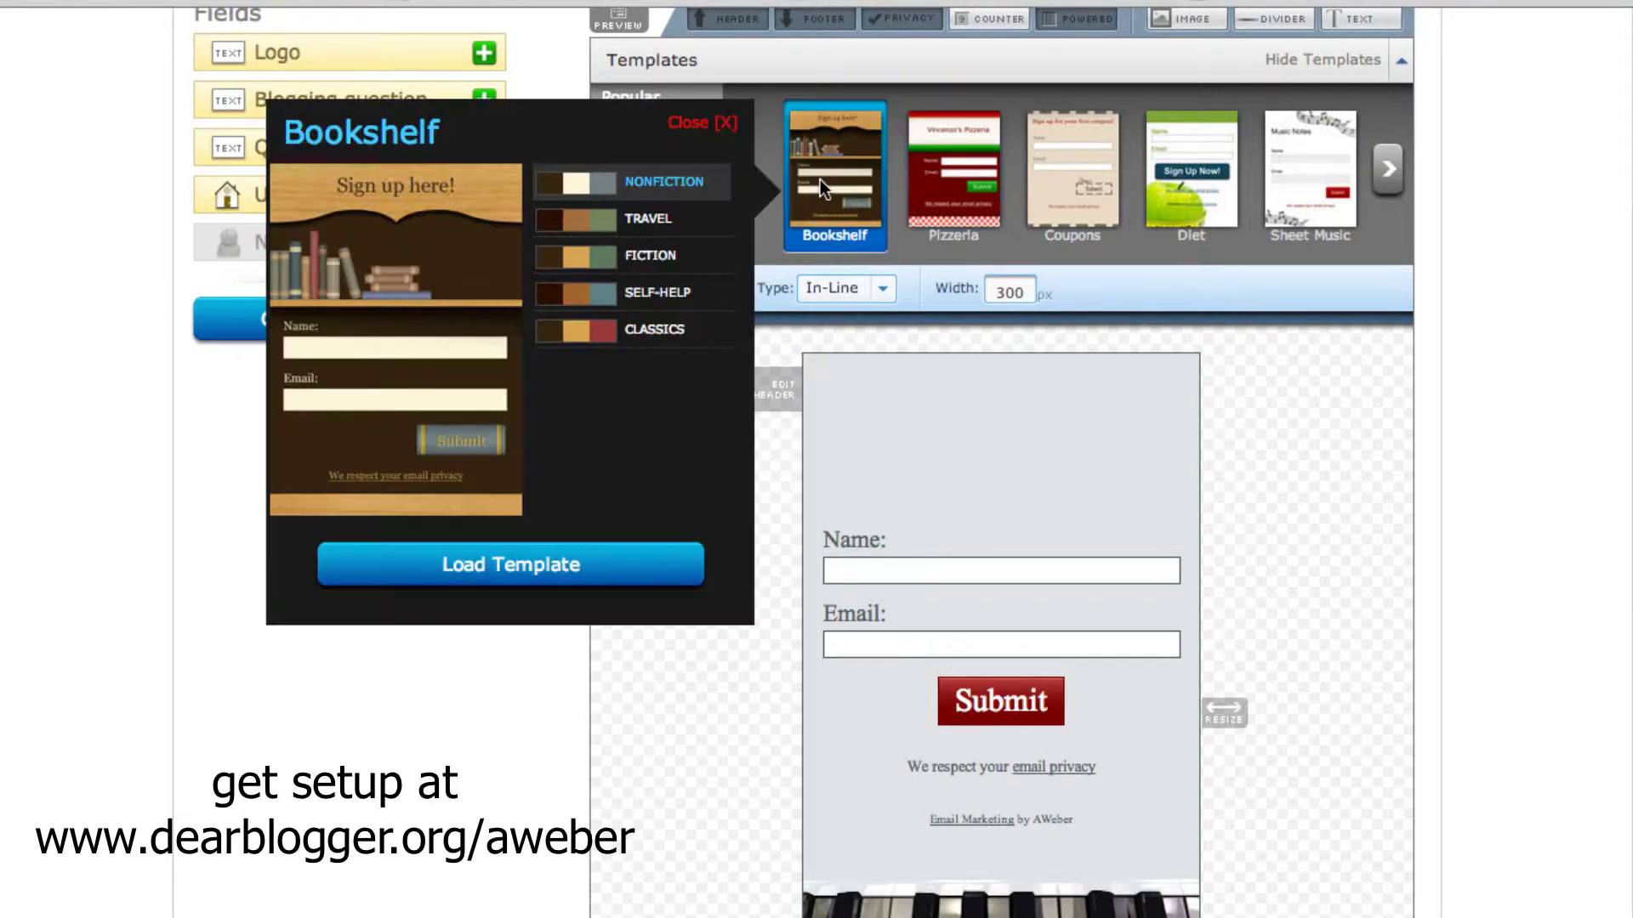
click(662, 260)
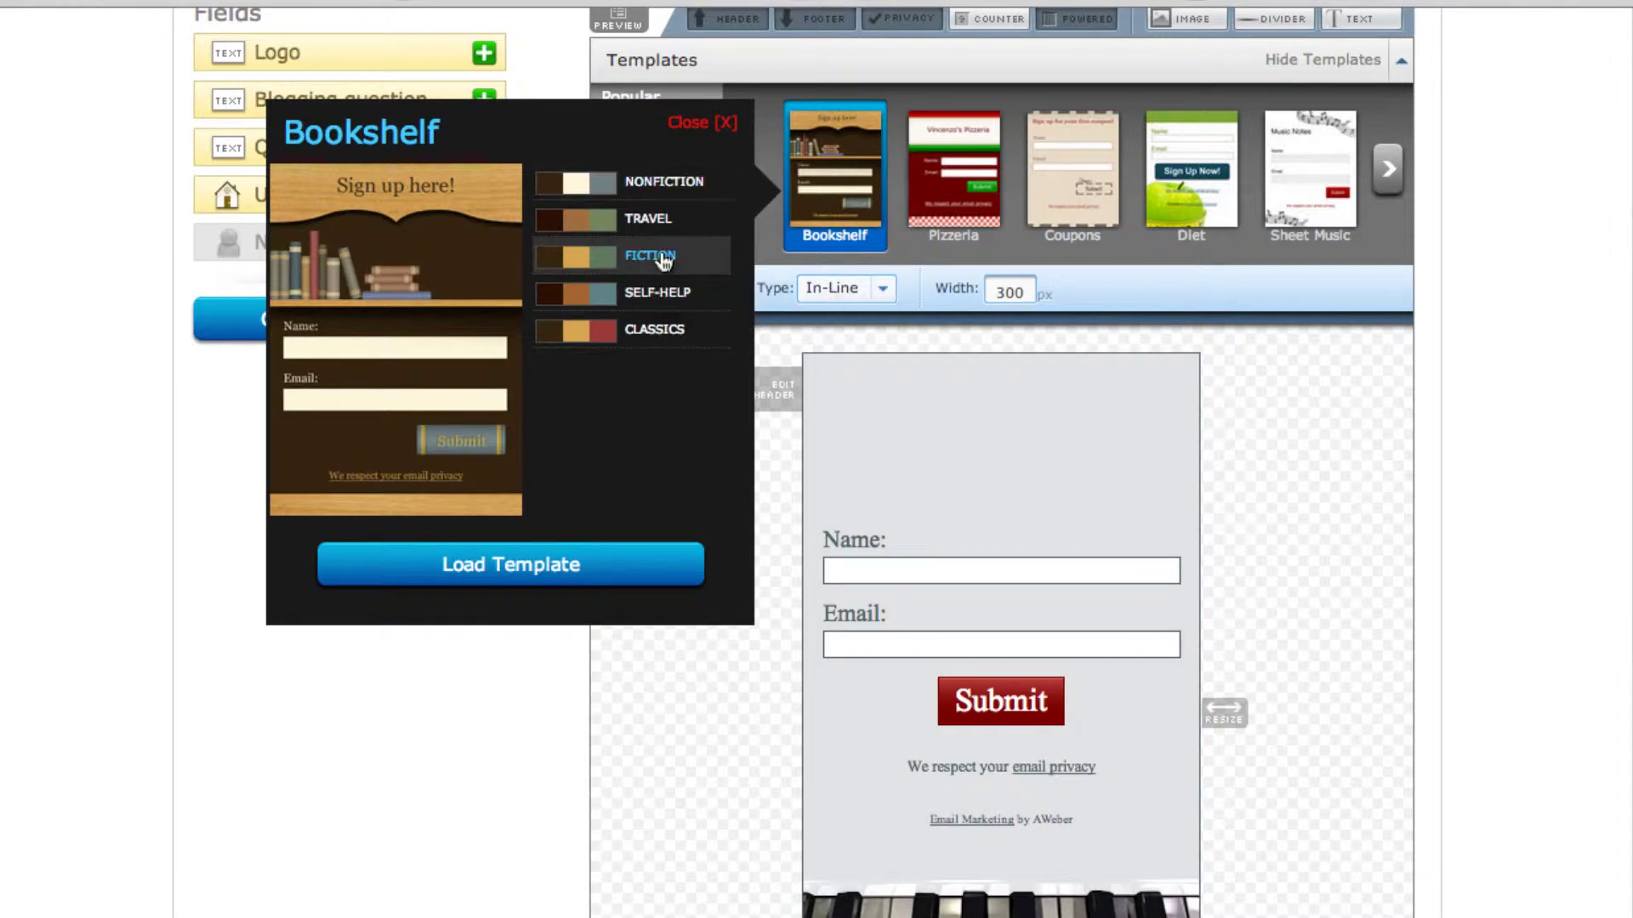
click(589, 561)
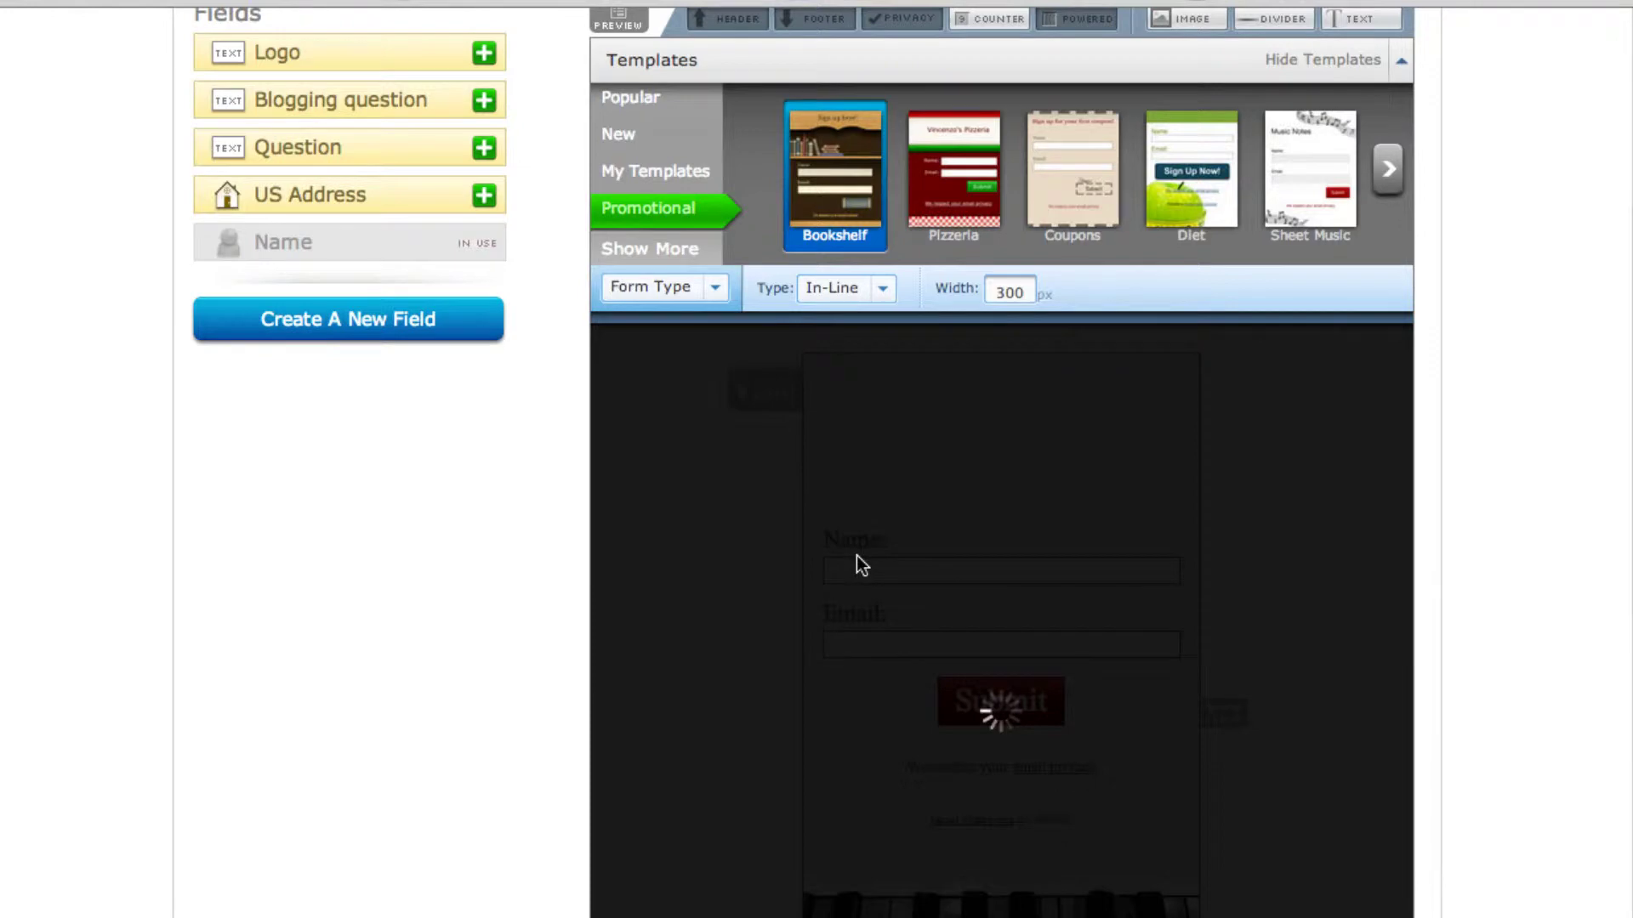
Step: Widen the Bookshelf form to 370 px and delete the privacy and Email Marketing credit lines
scroll(856, 565, down, 3)
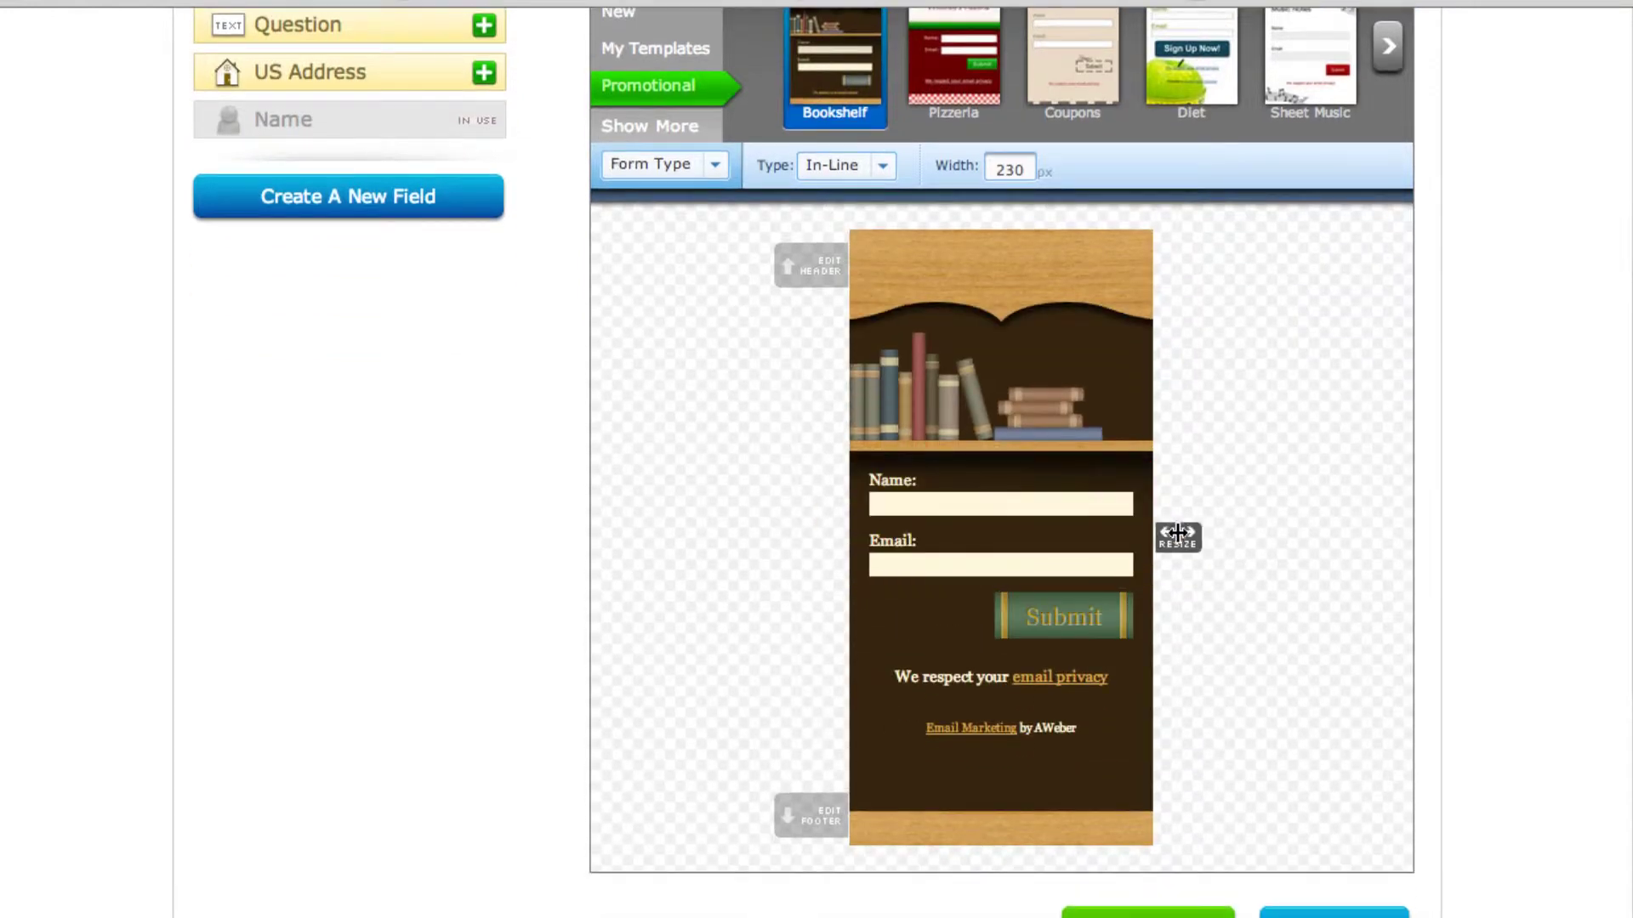
drag(1203, 529, 1366, 521)
mouse_move(1163, 671)
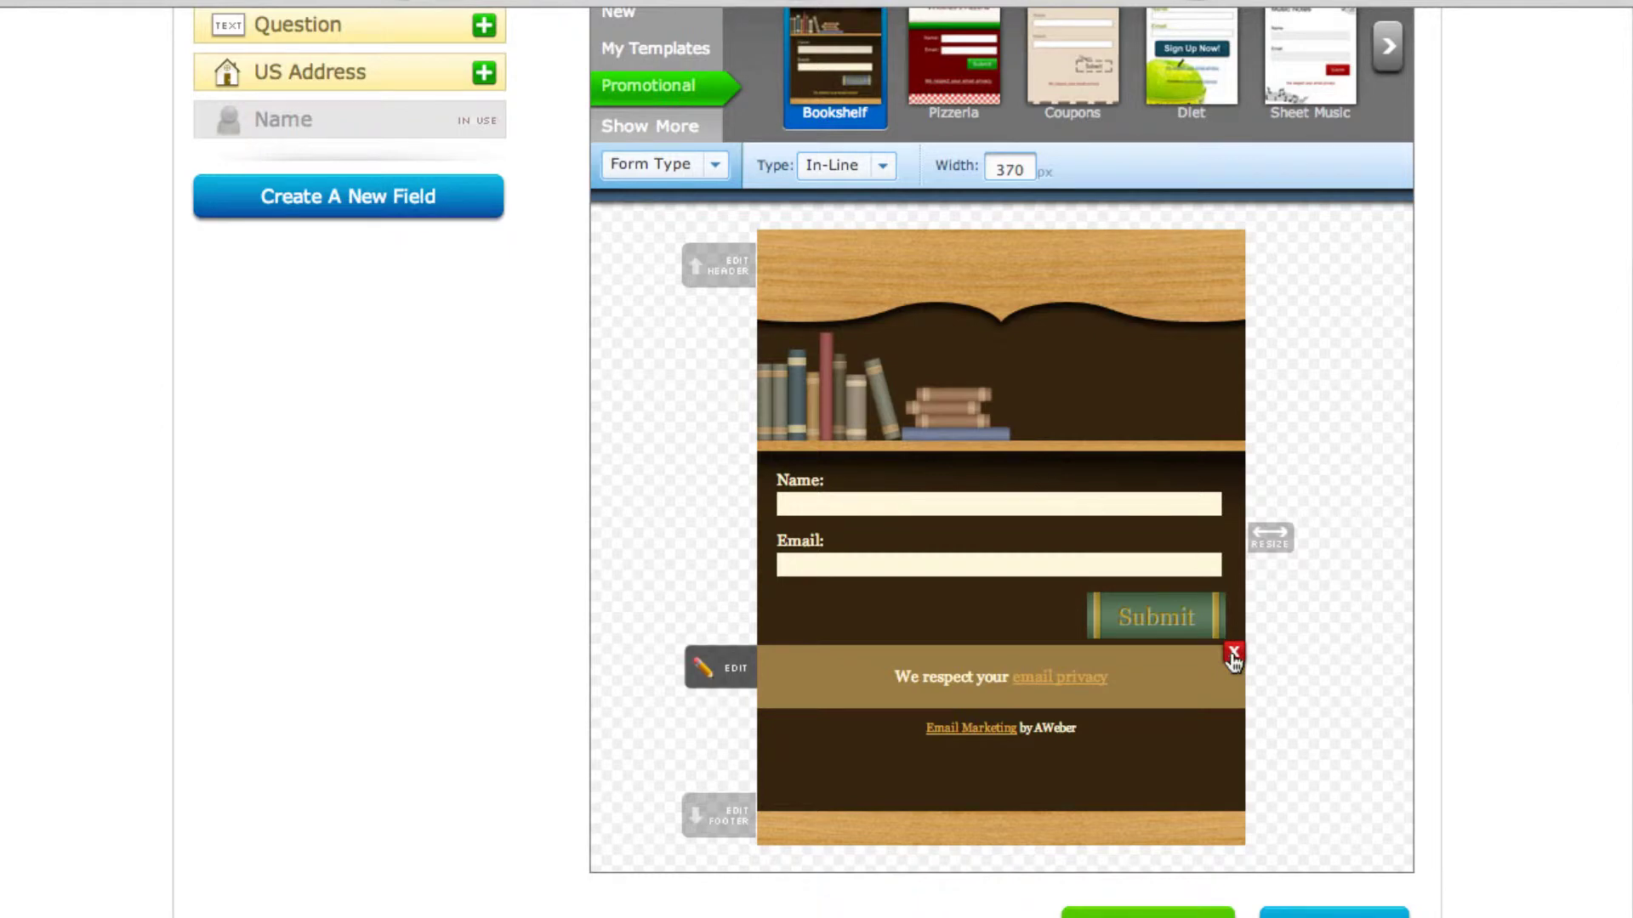
click(1233, 655)
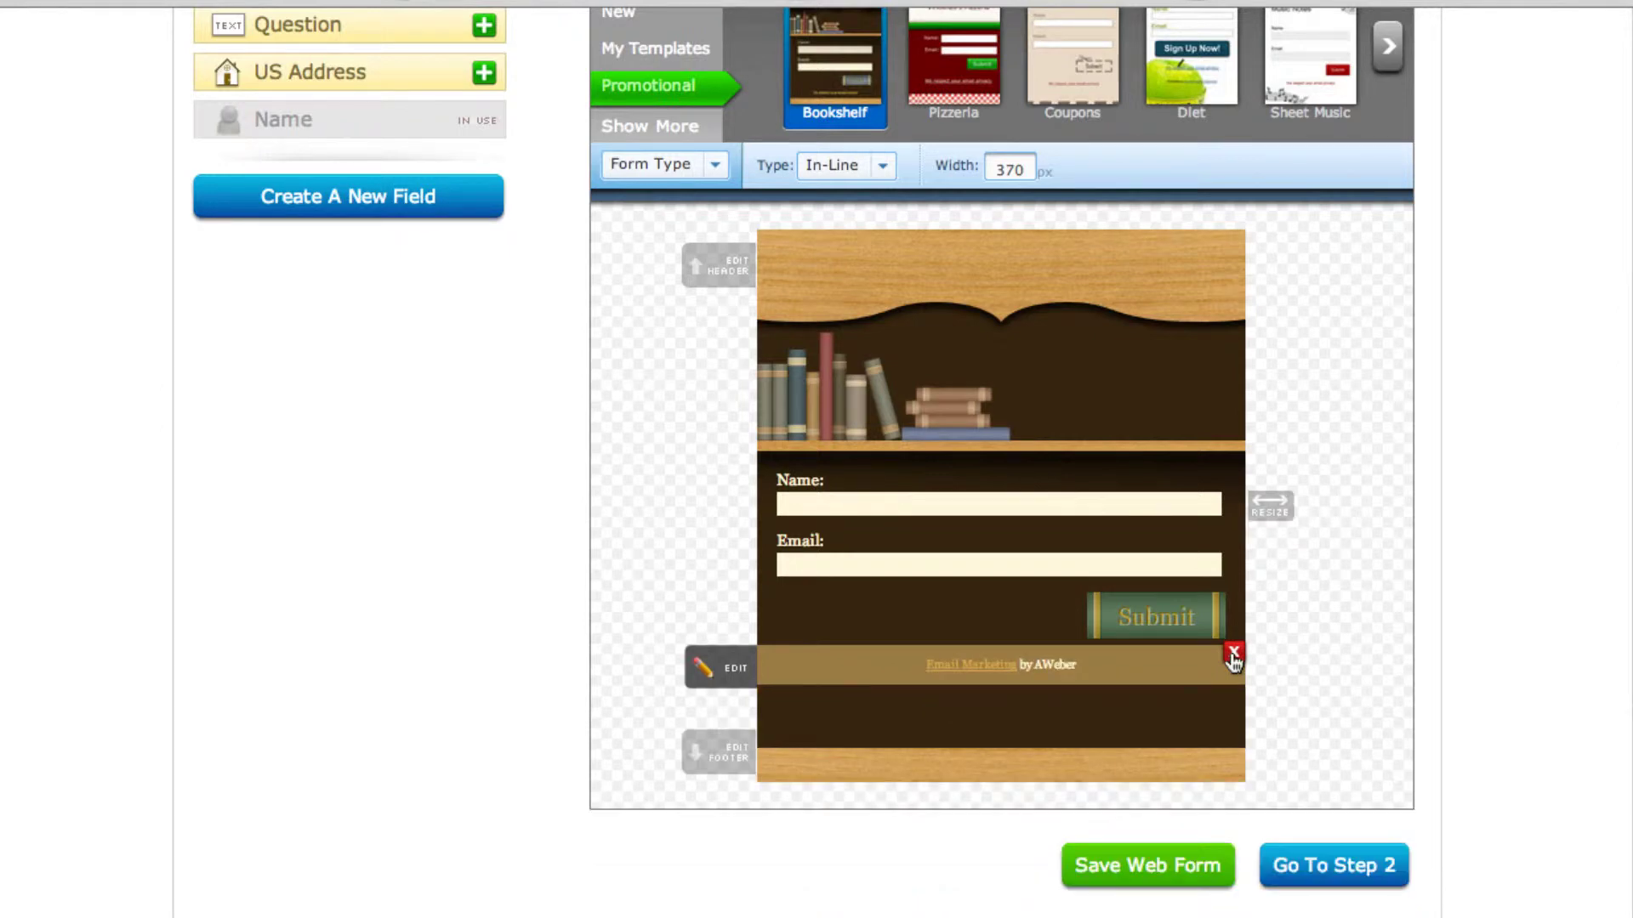
click(1233, 657)
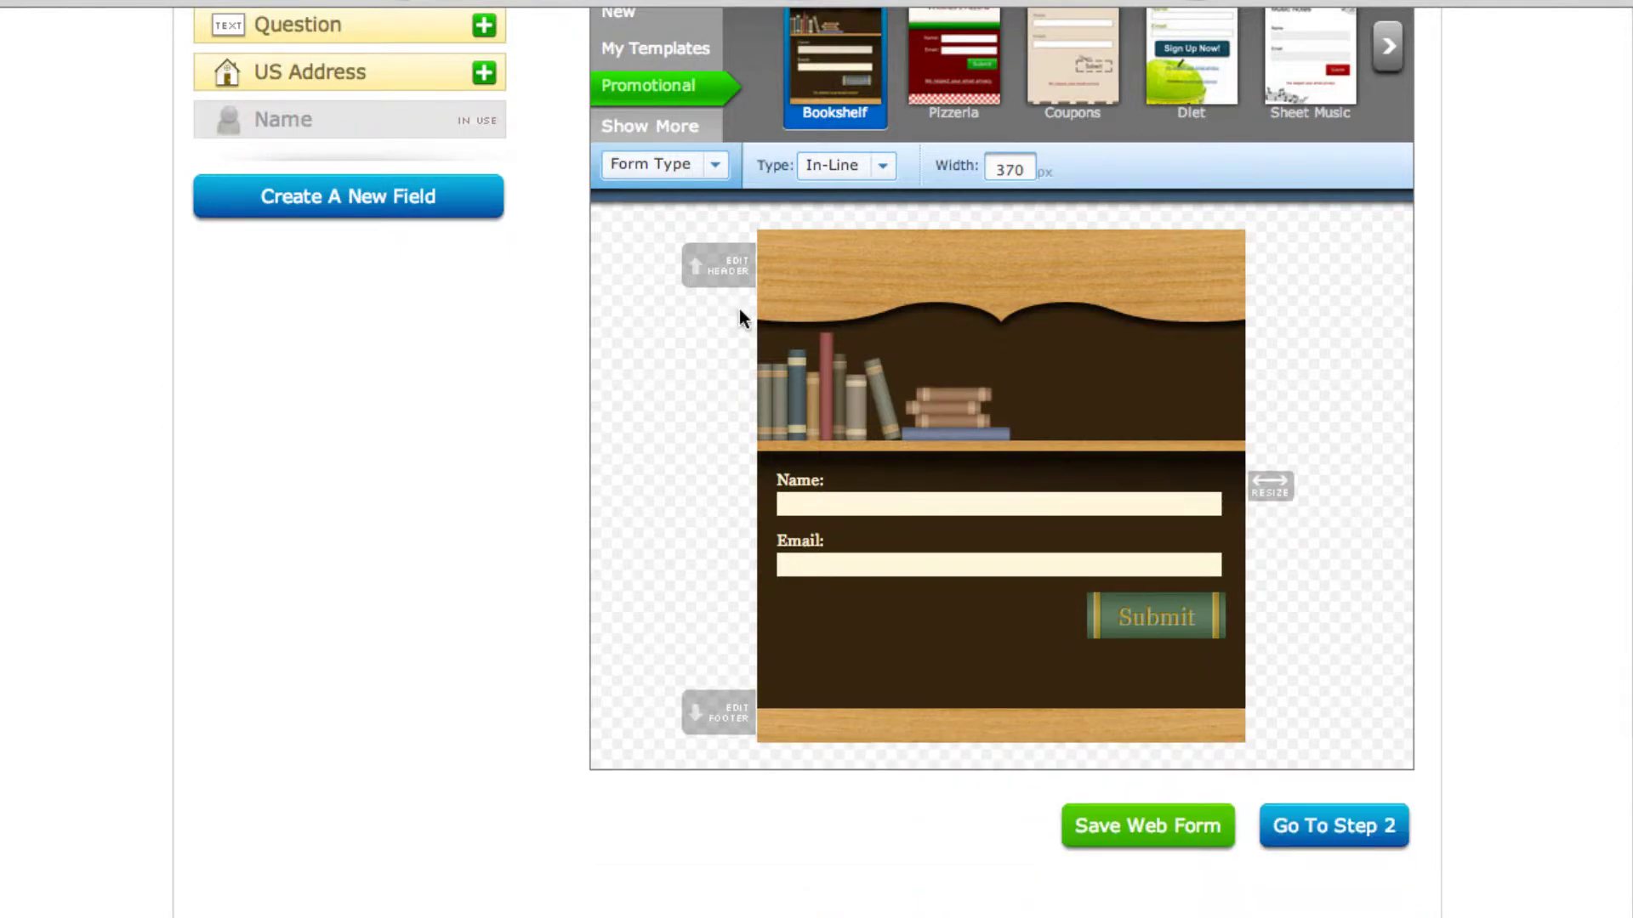
Step: Add an image placeholder to the form from the IMAGE toolbar button
scroll(861, 287, up, 5)
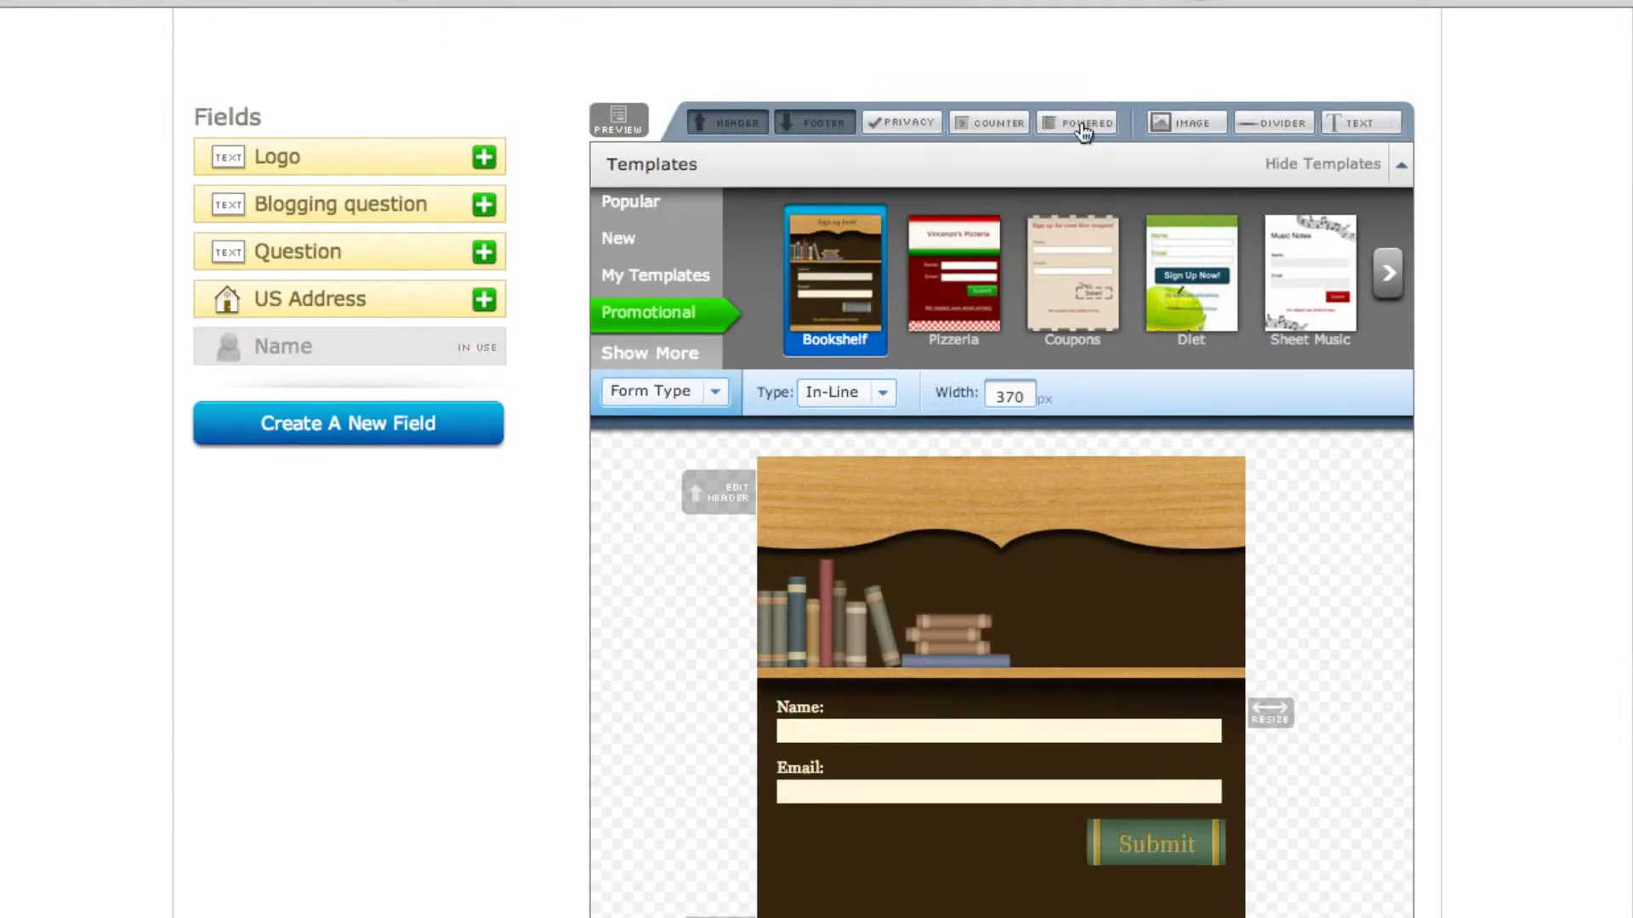
click(1194, 120)
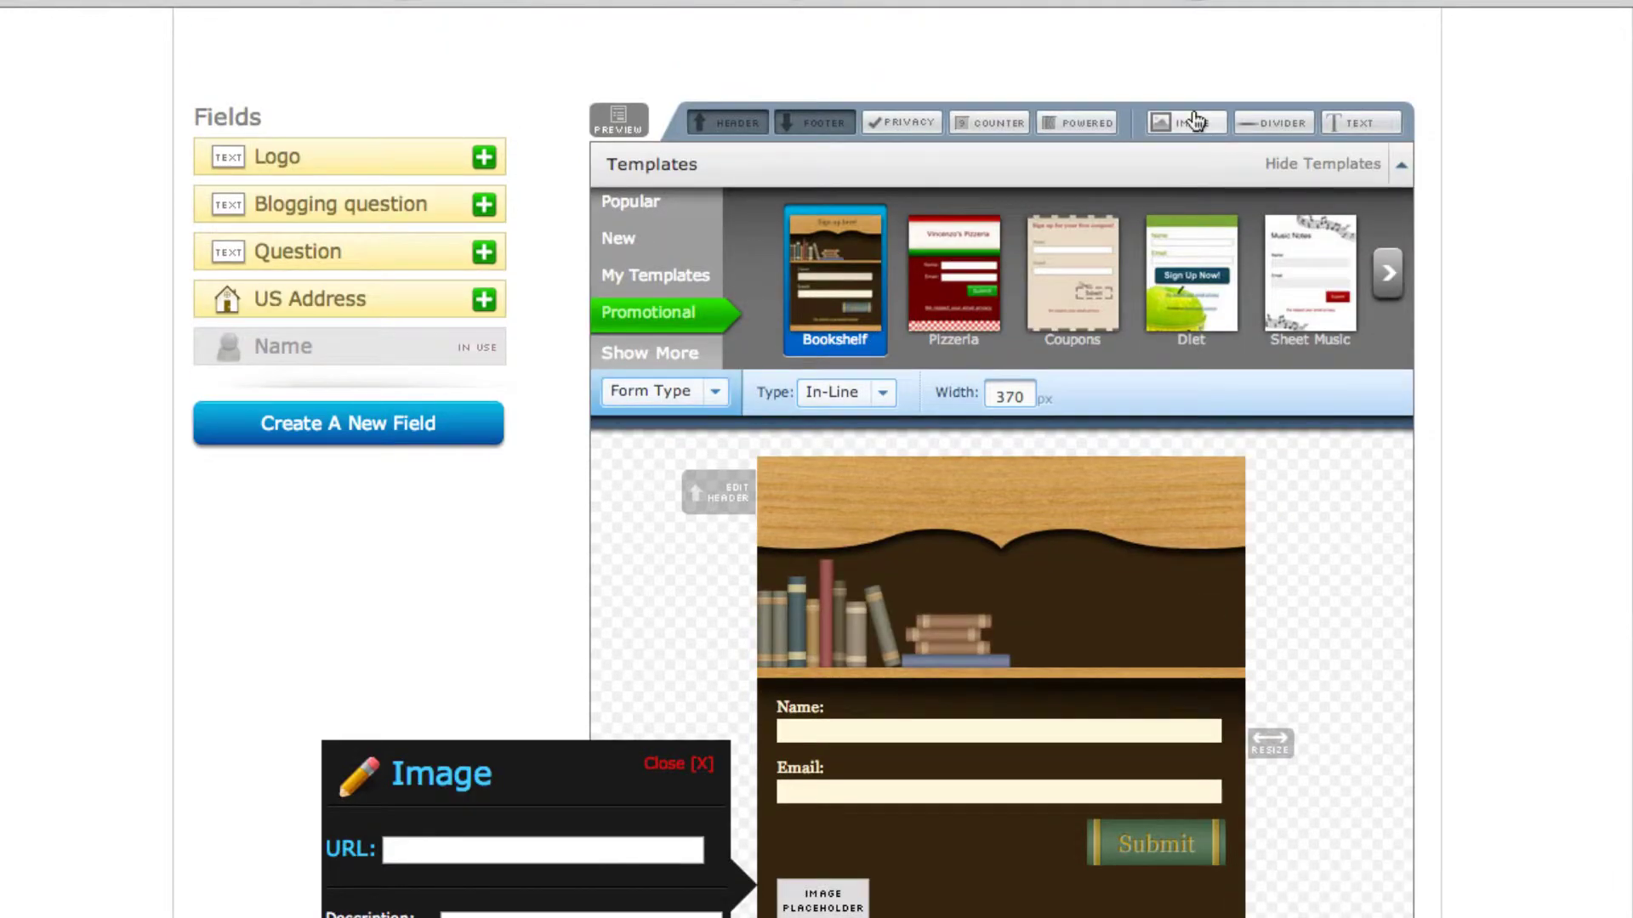
scroll(1028, 431, down, 5)
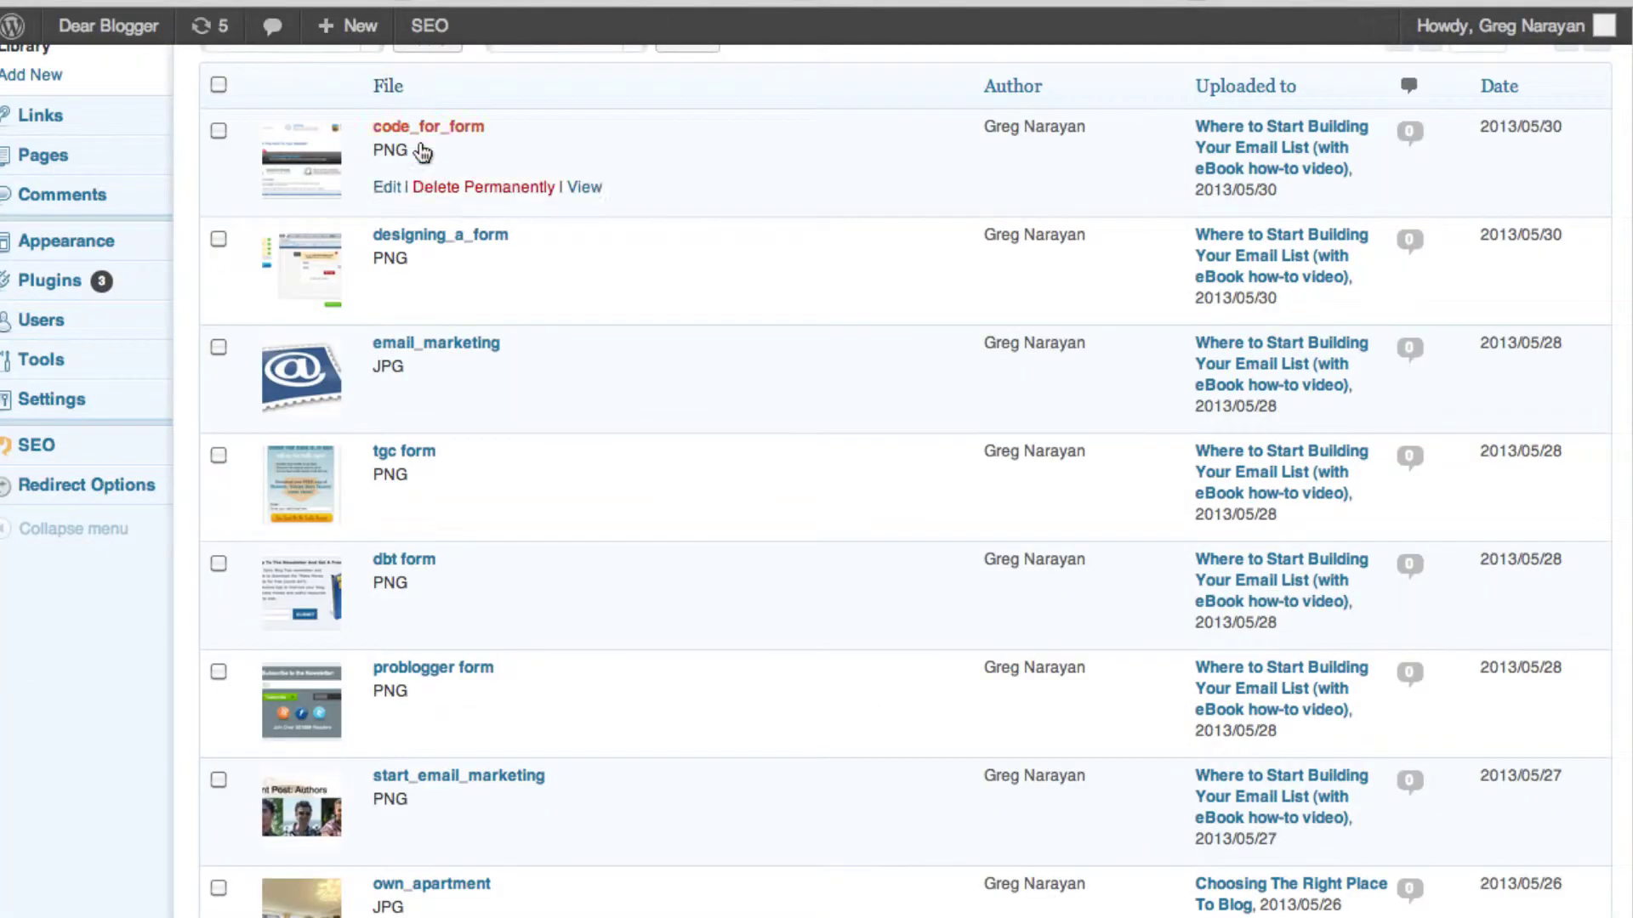
Step: Copy the File URL of the 'eBook shrunk' image from the WordPress Media Library
scroll(503, 432, down, 3)
scroll(504, 432, down, 5)
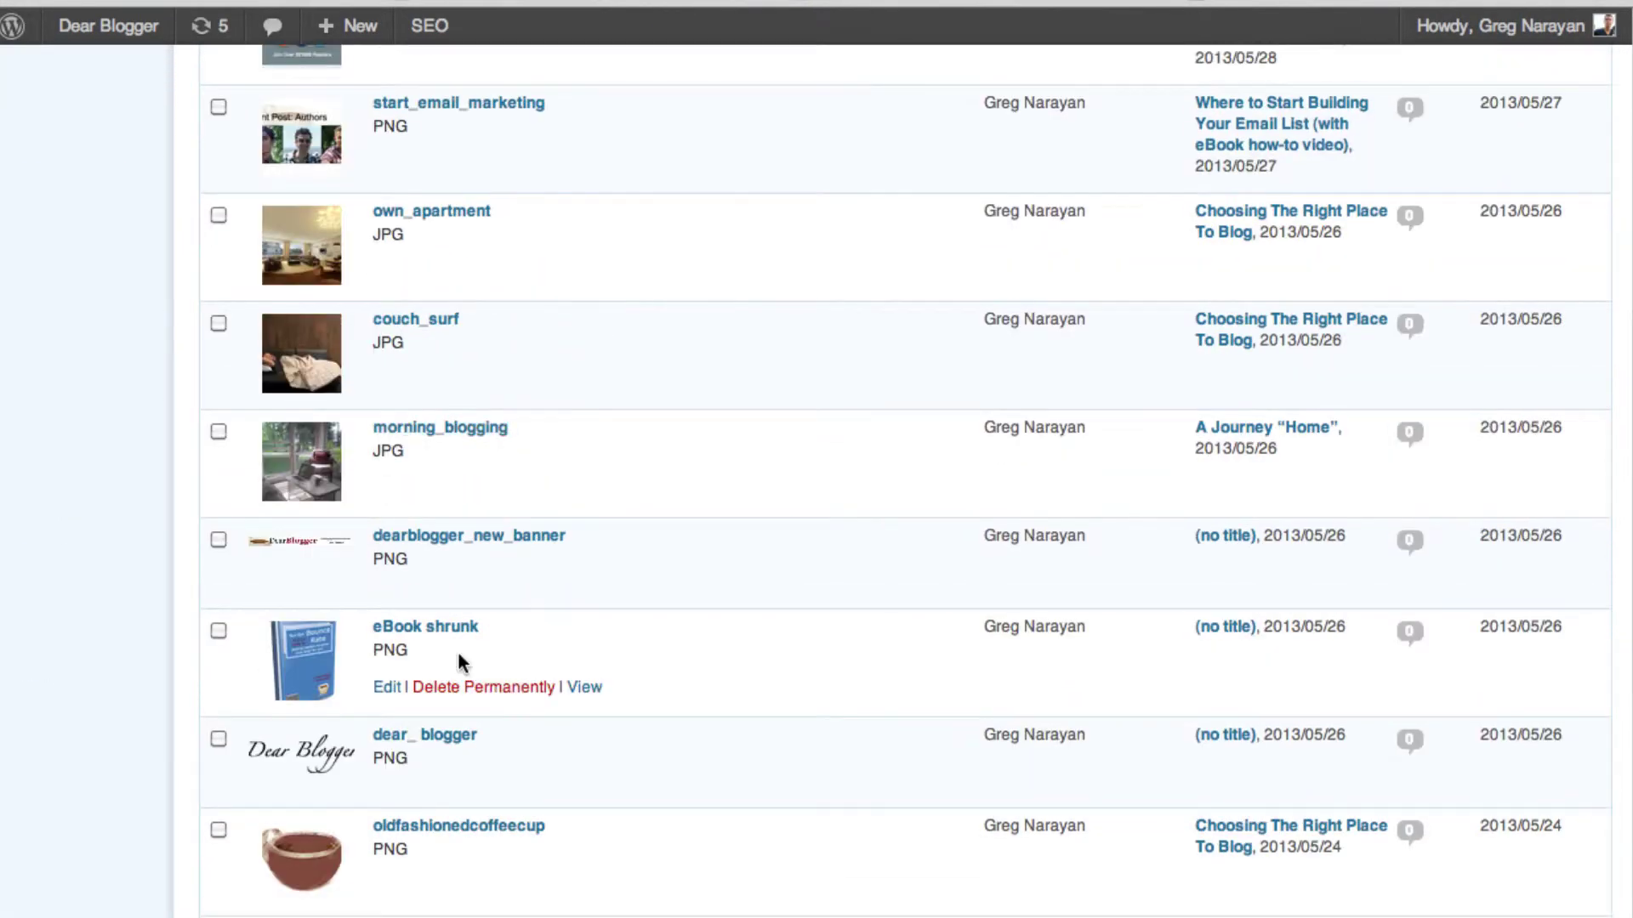
click(434, 629)
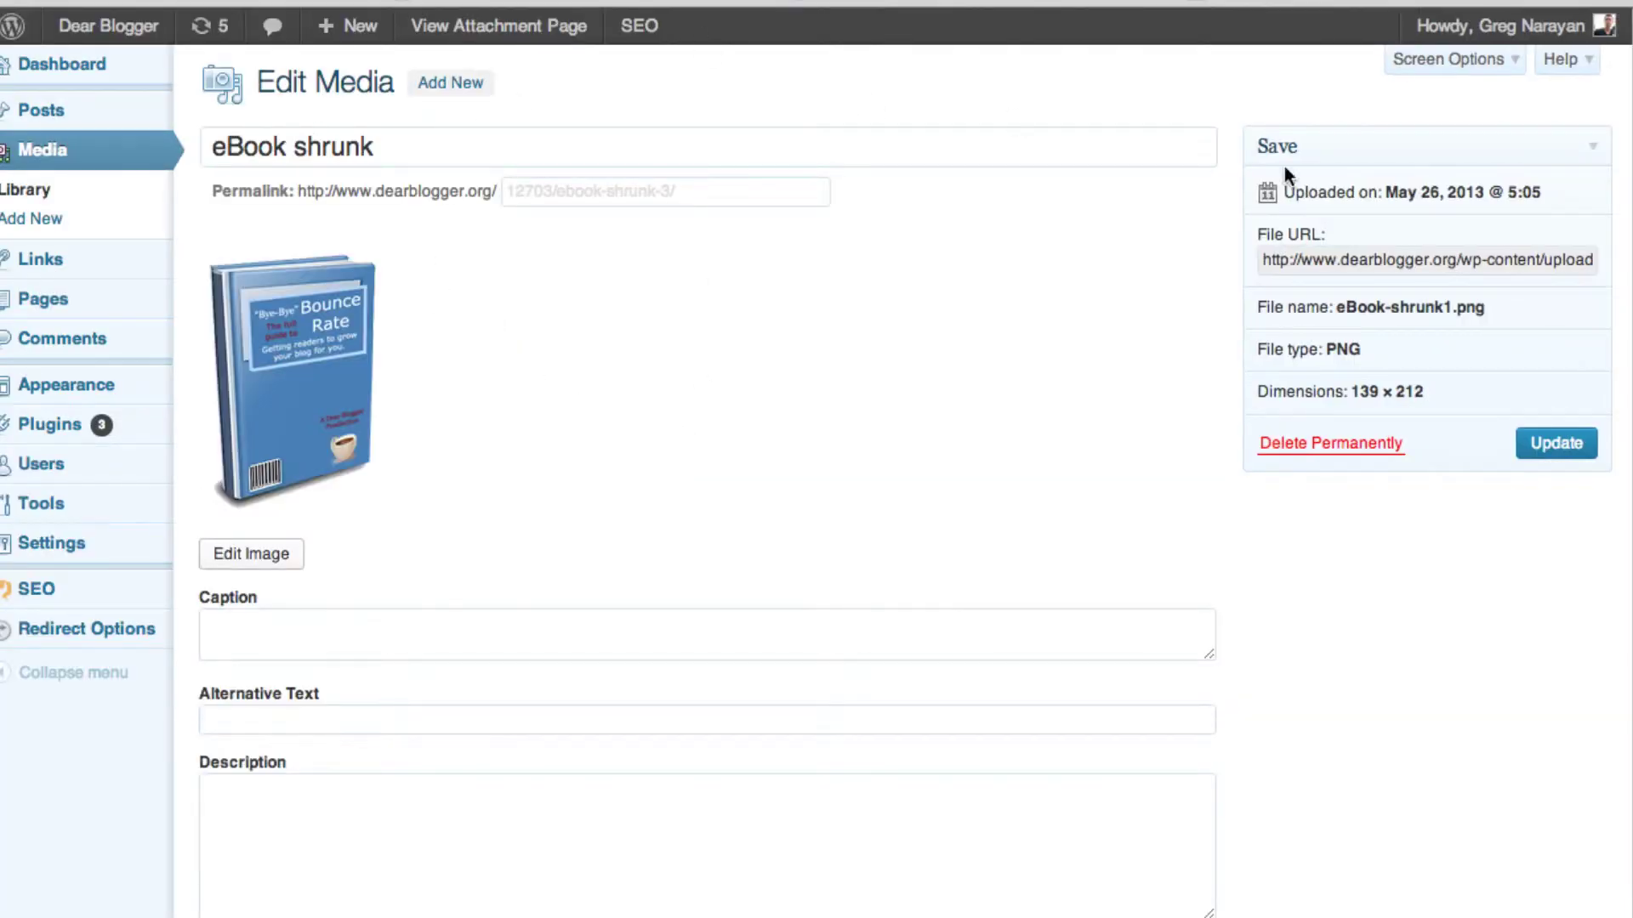
click(1334, 262)
key(super+c)
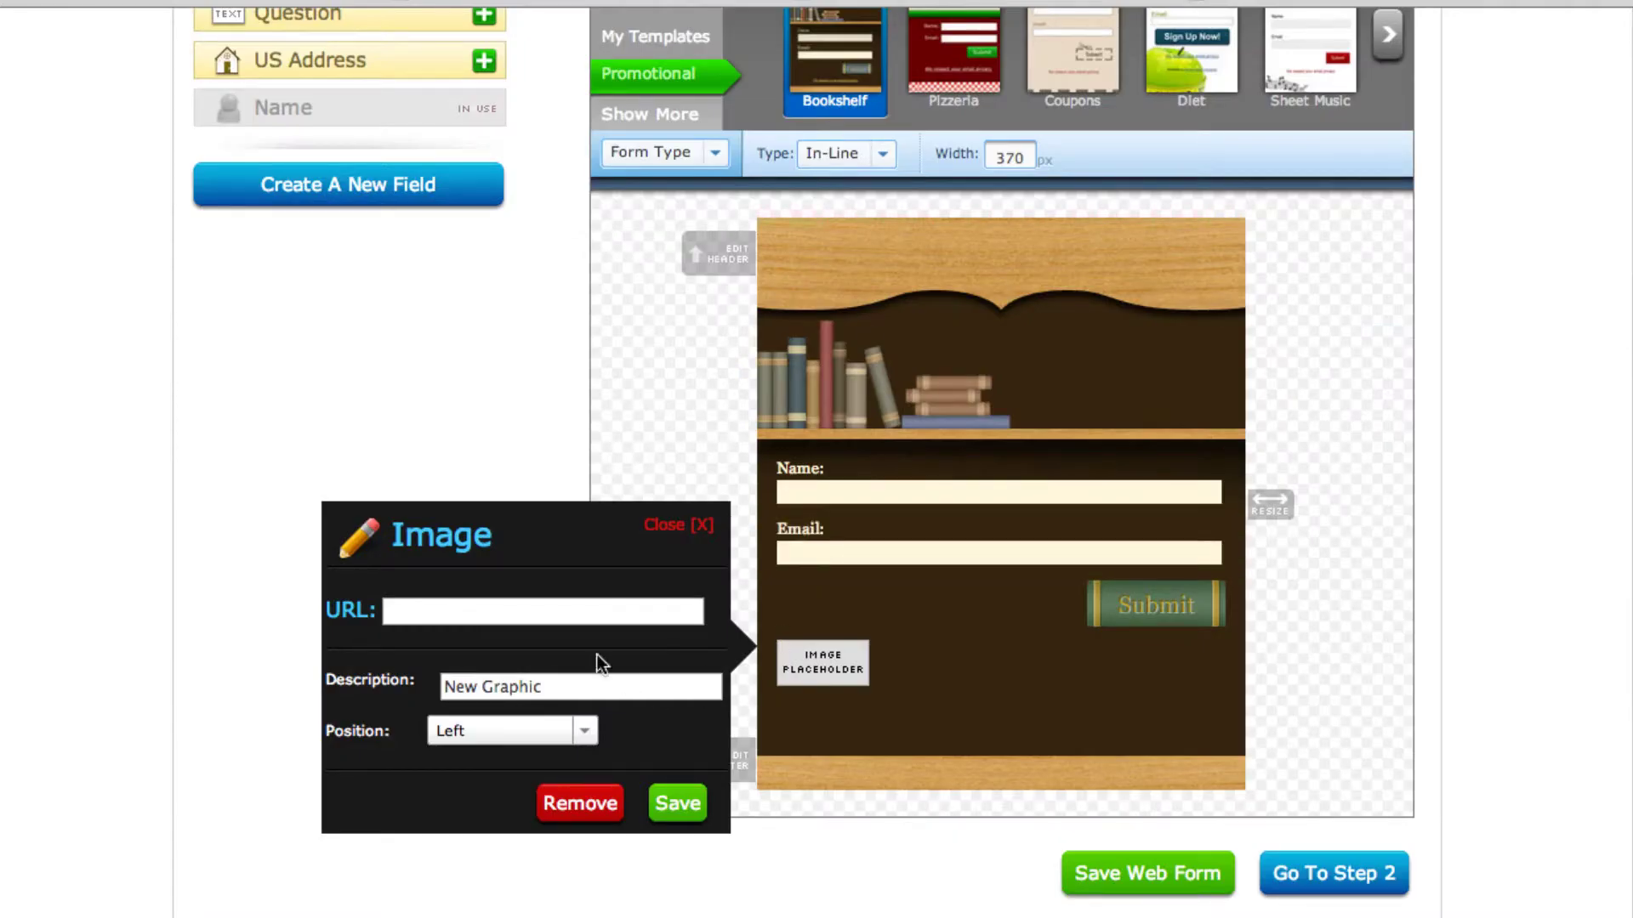
Step: Paste the eBook cover URL into the image placeholder's settings and save them
click(529, 608)
key(super+v)
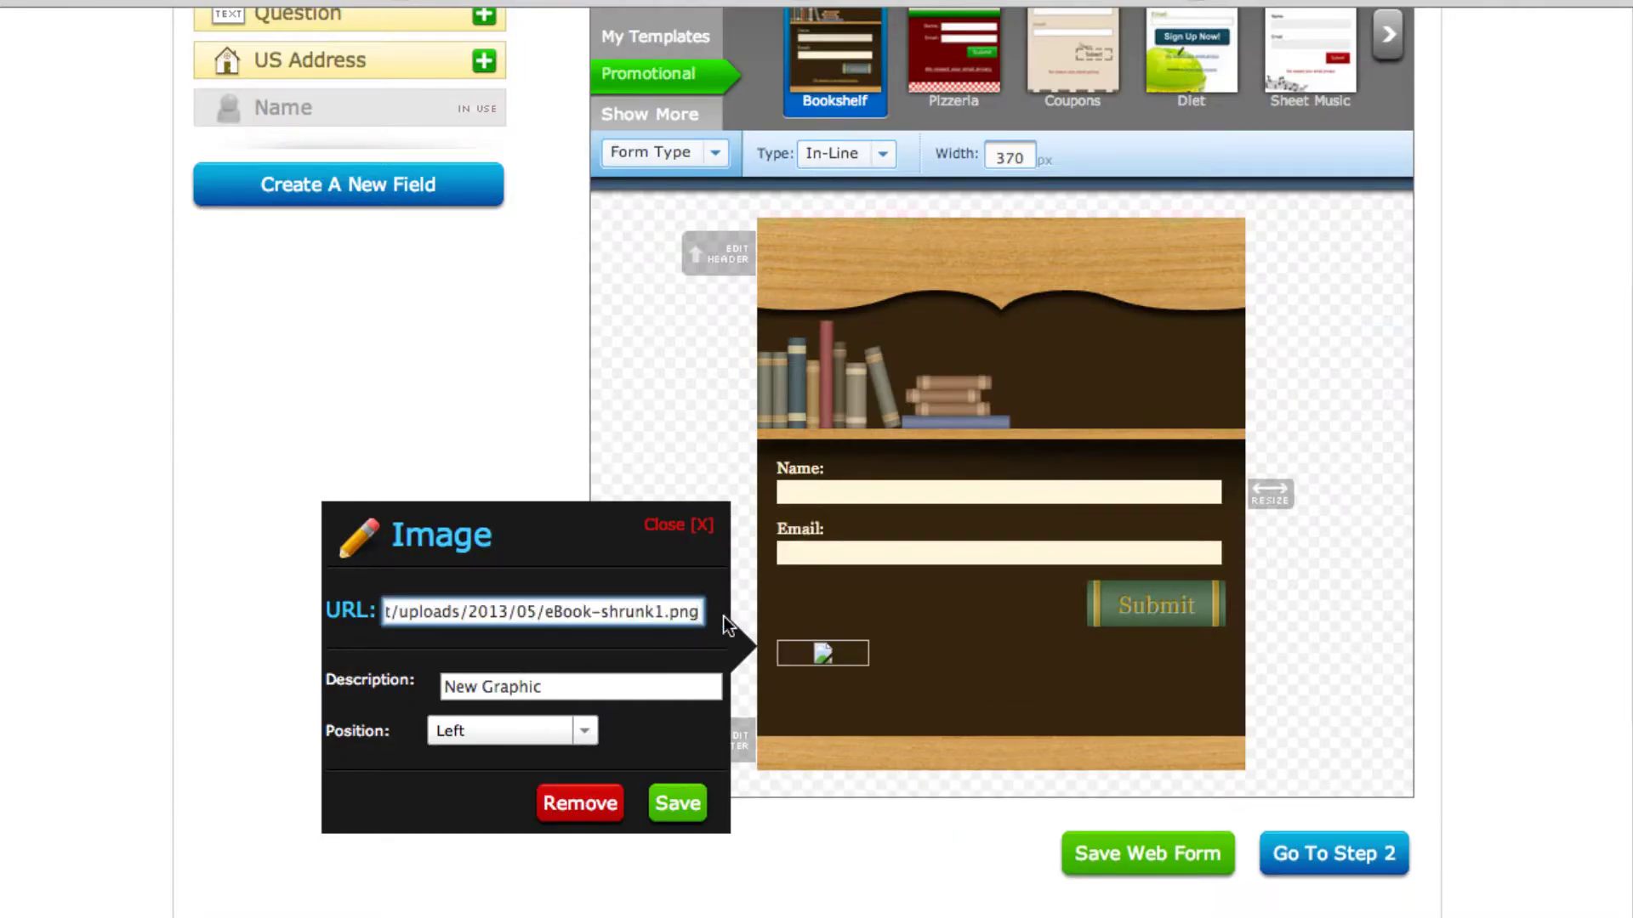
scroll(682, 649, down, 2)
scroll(687, 657, down, 1)
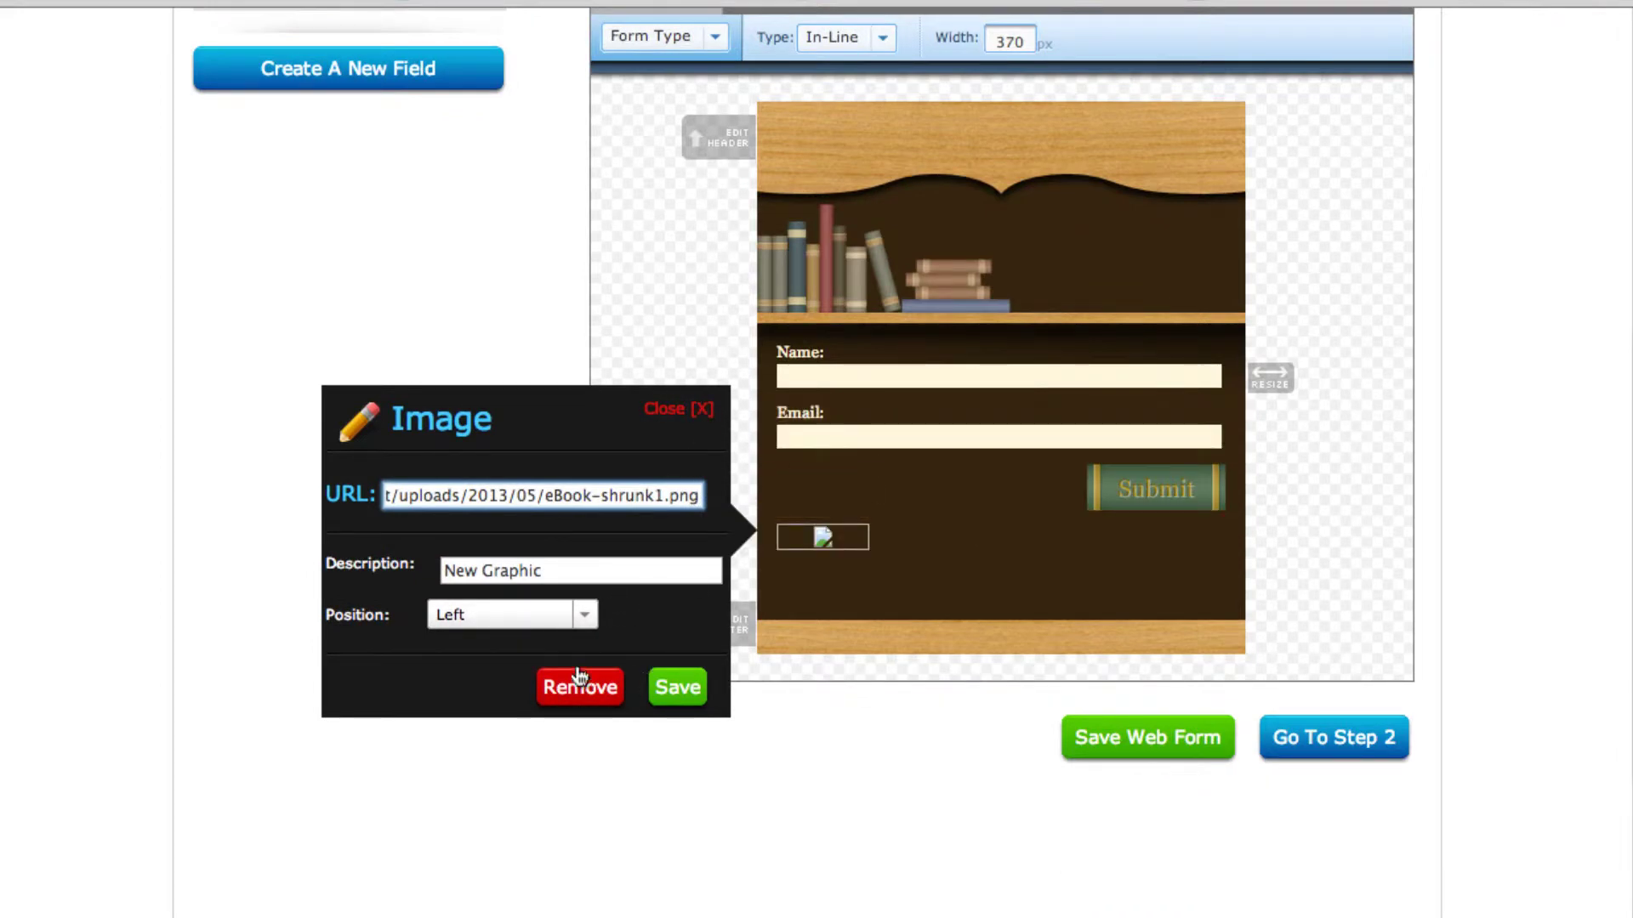
click(686, 691)
mouse_move(1232, 548)
scroll(1231, 548, up, 4)
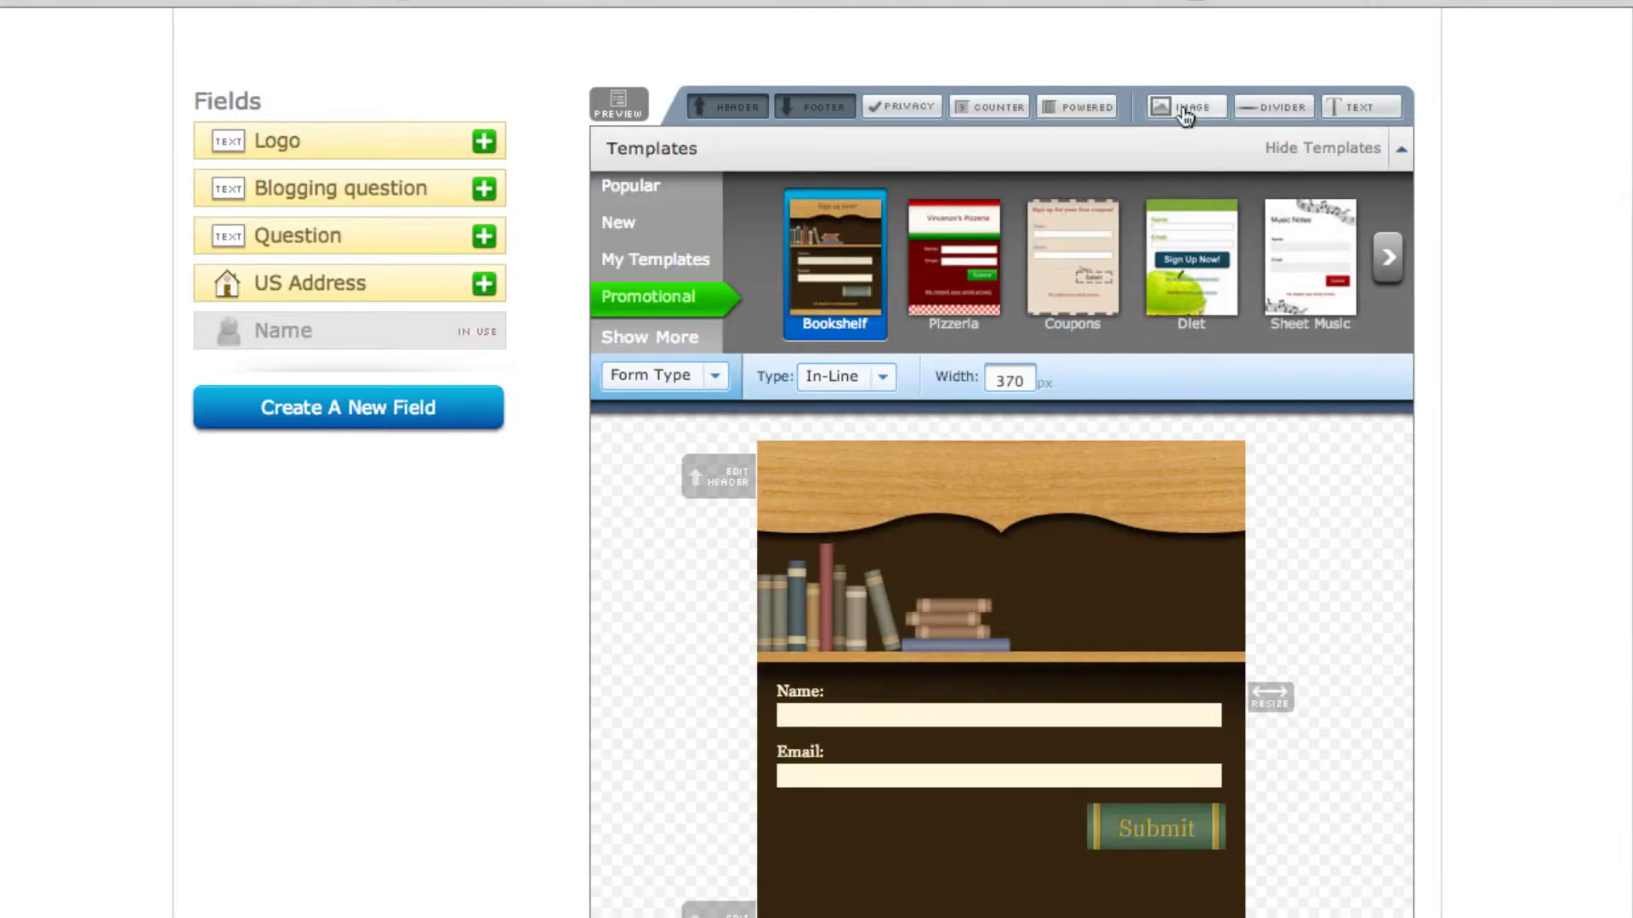
Step: Add a new image using the eBook cover URL with Position set to Center
click(1184, 110)
click(501, 836)
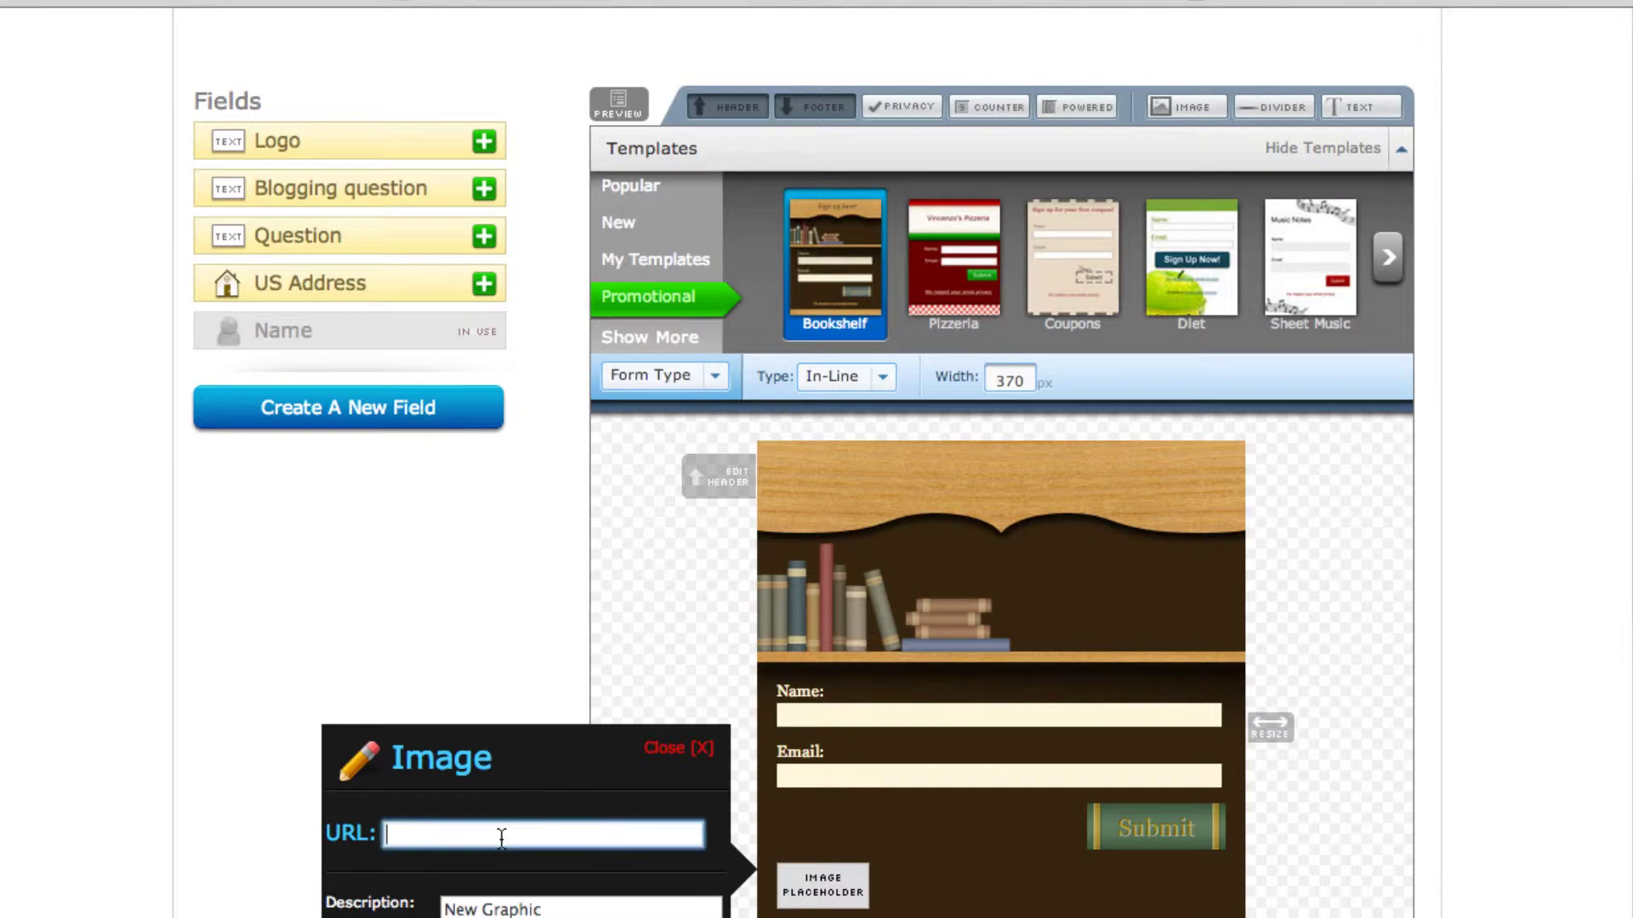
key(ctrl+v)
scroll(722, 837, down, 5)
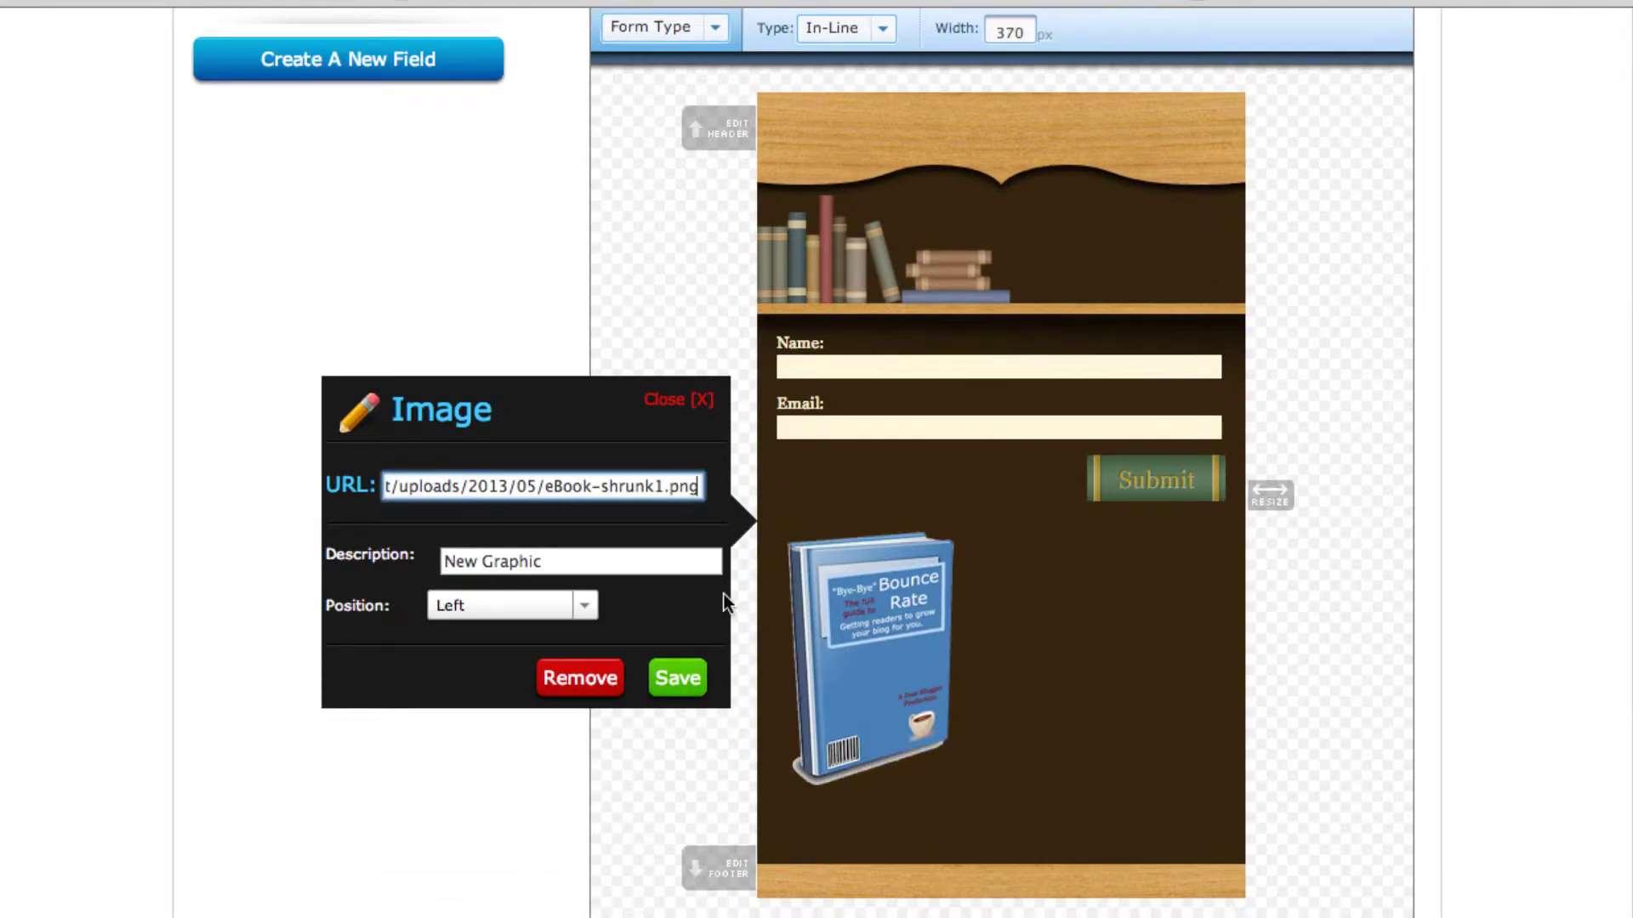
click(583, 605)
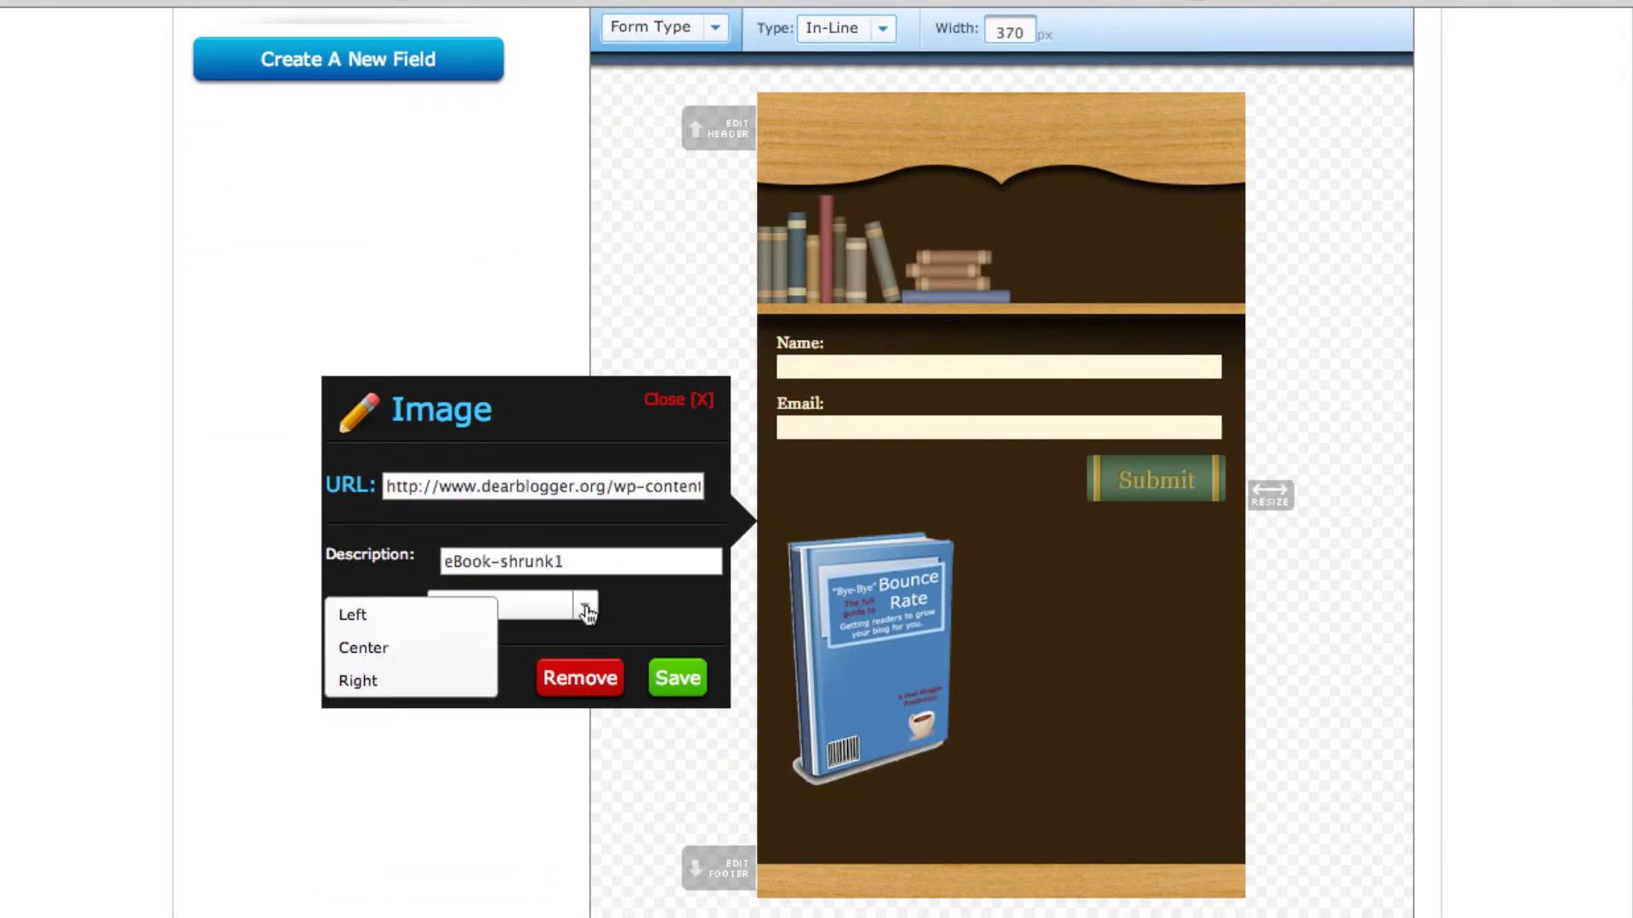
click(417, 651)
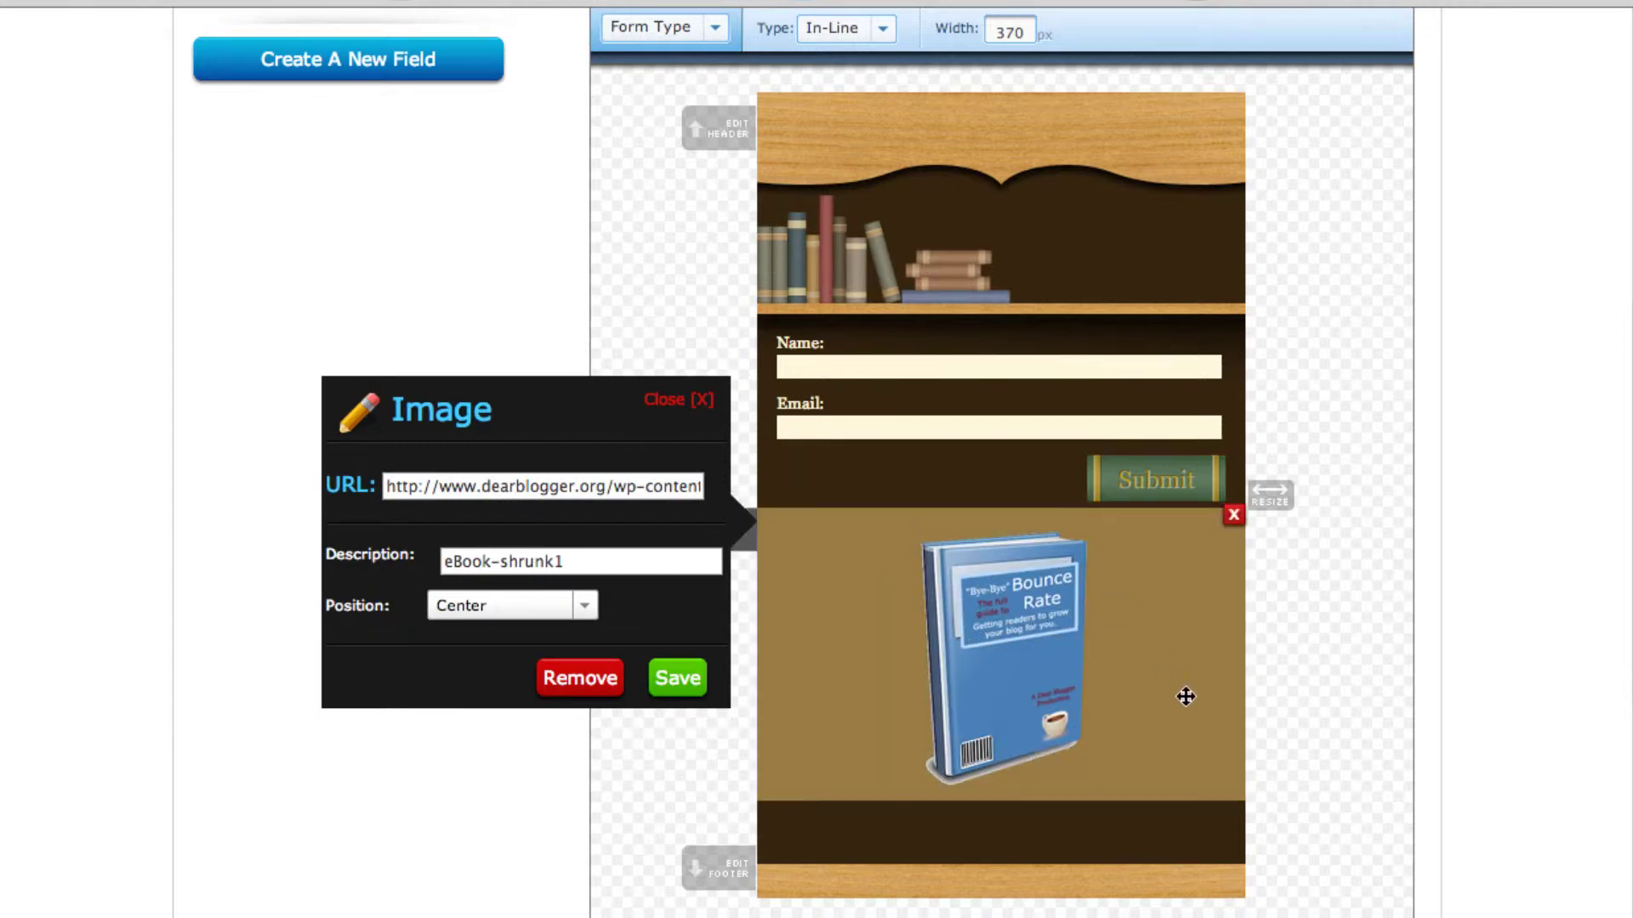
click(668, 689)
Step: Drag the eBook cover above the Name and Email fields
drag(1063, 663, 1072, 391)
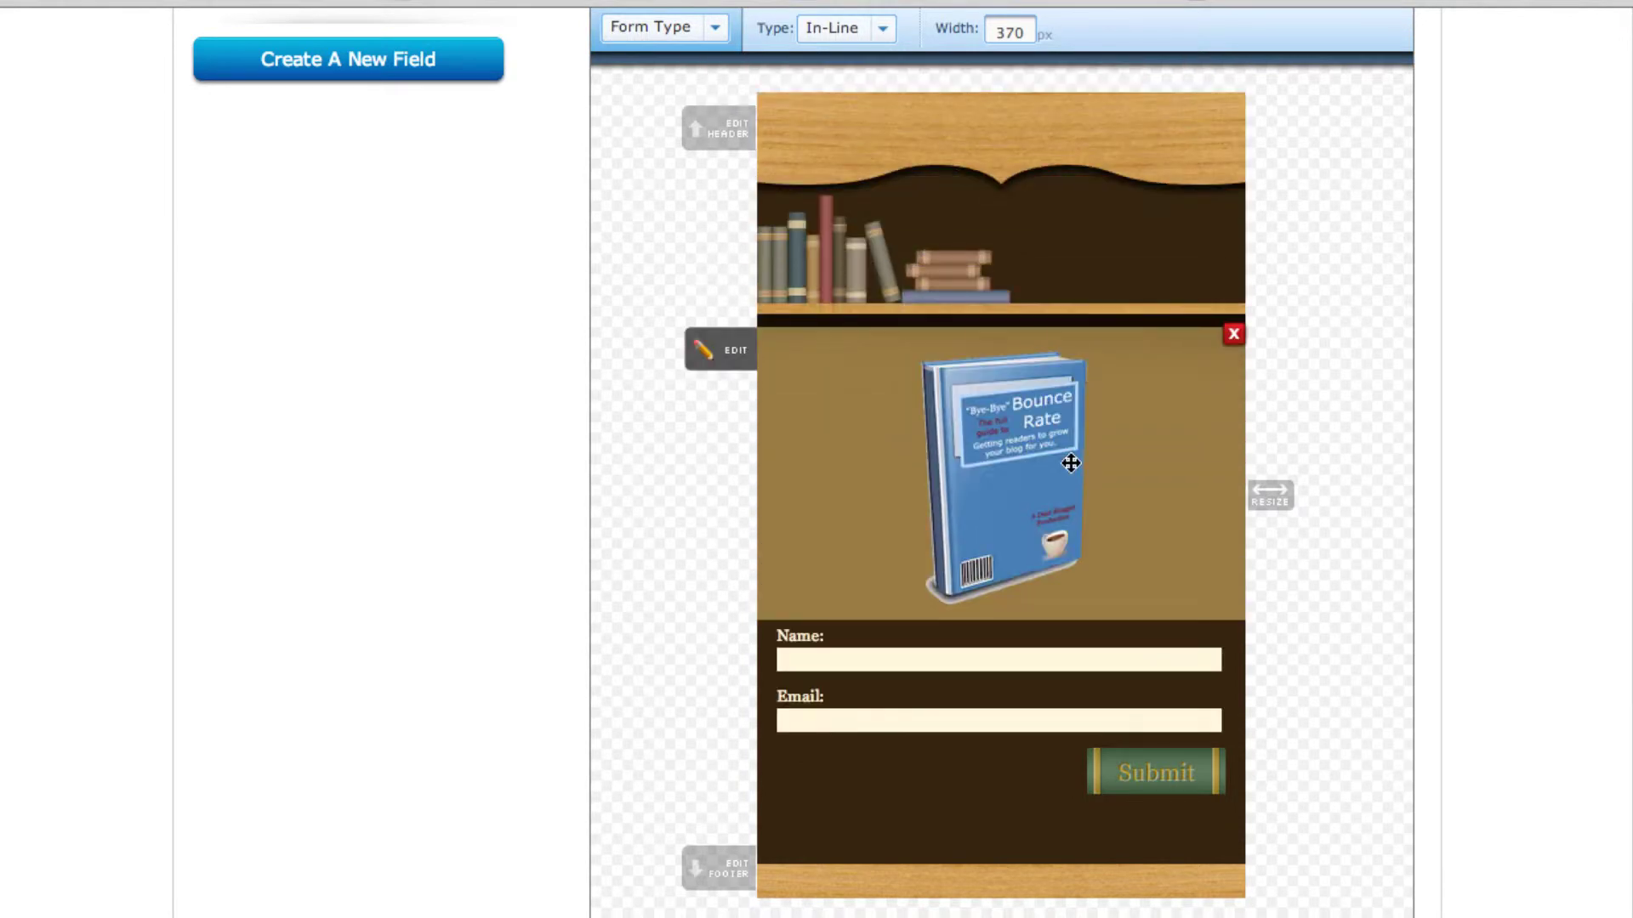
scroll(1162, 489, up, 5)
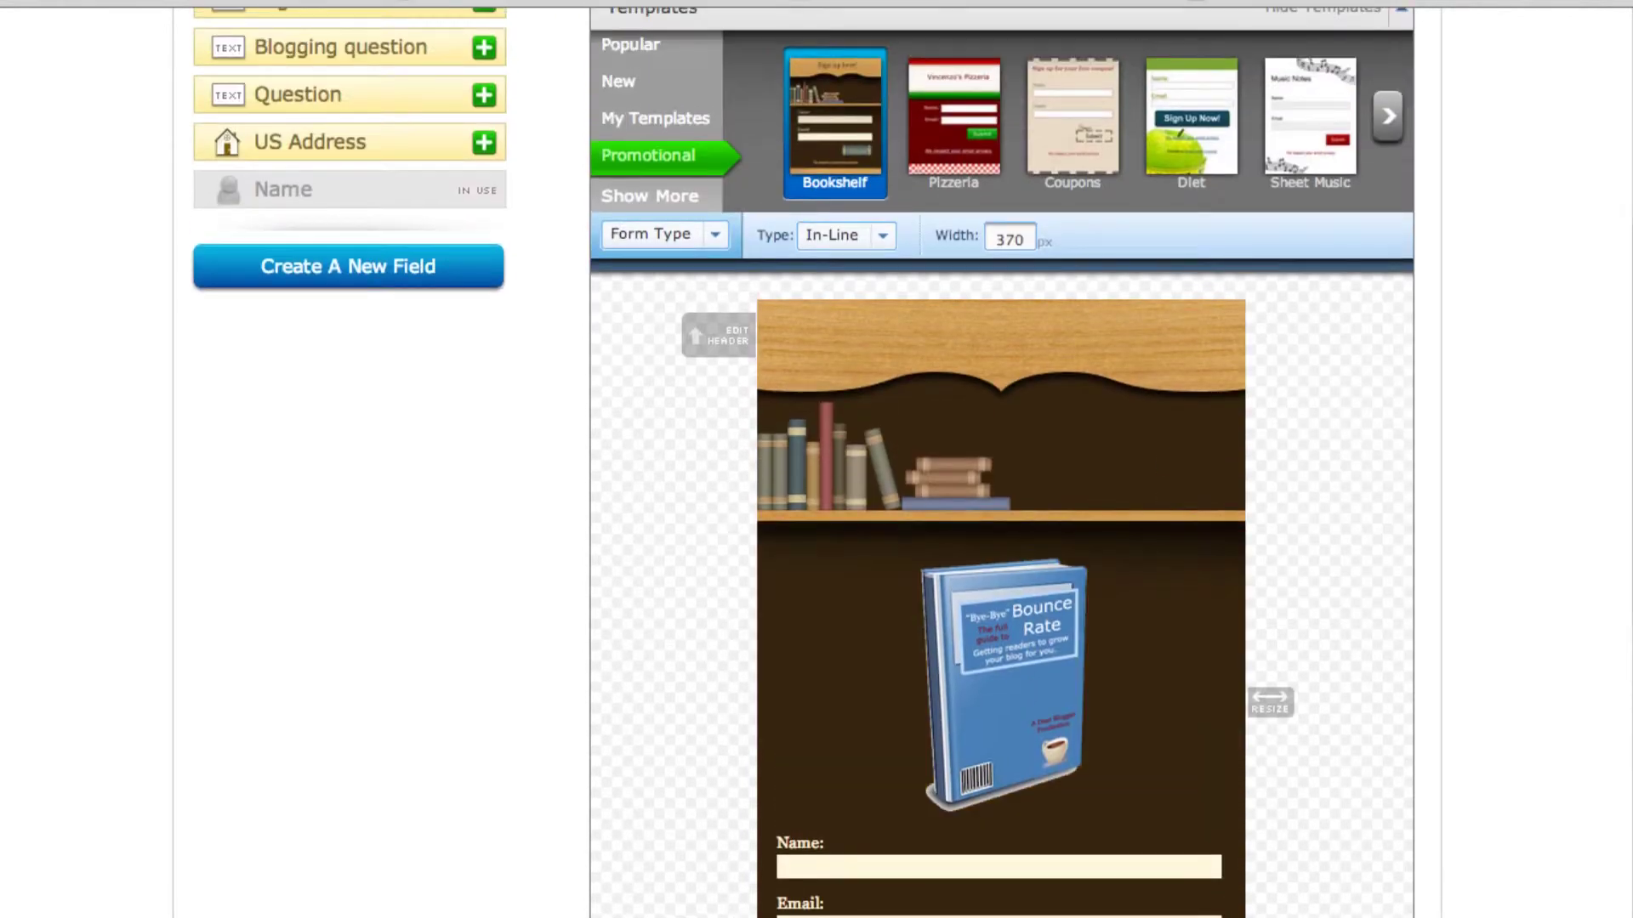
scroll(1370, 463, up, 4)
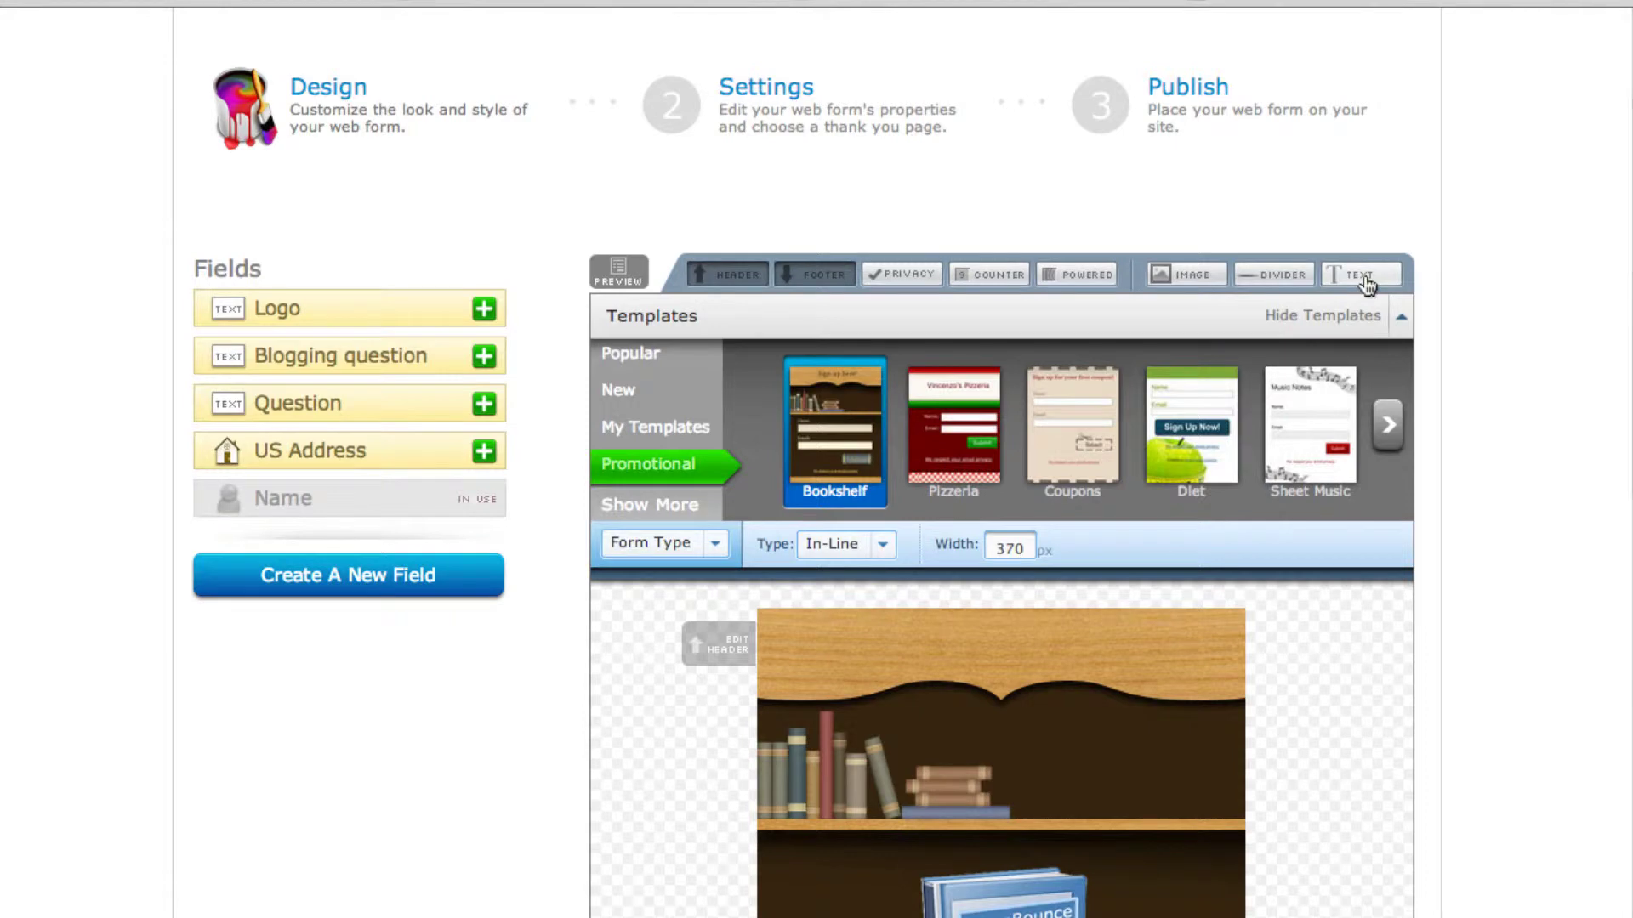
Step: Type the footer note 'Hi Readesr! This is special form design for my Aweber blog post…' and select it
click(1361, 275)
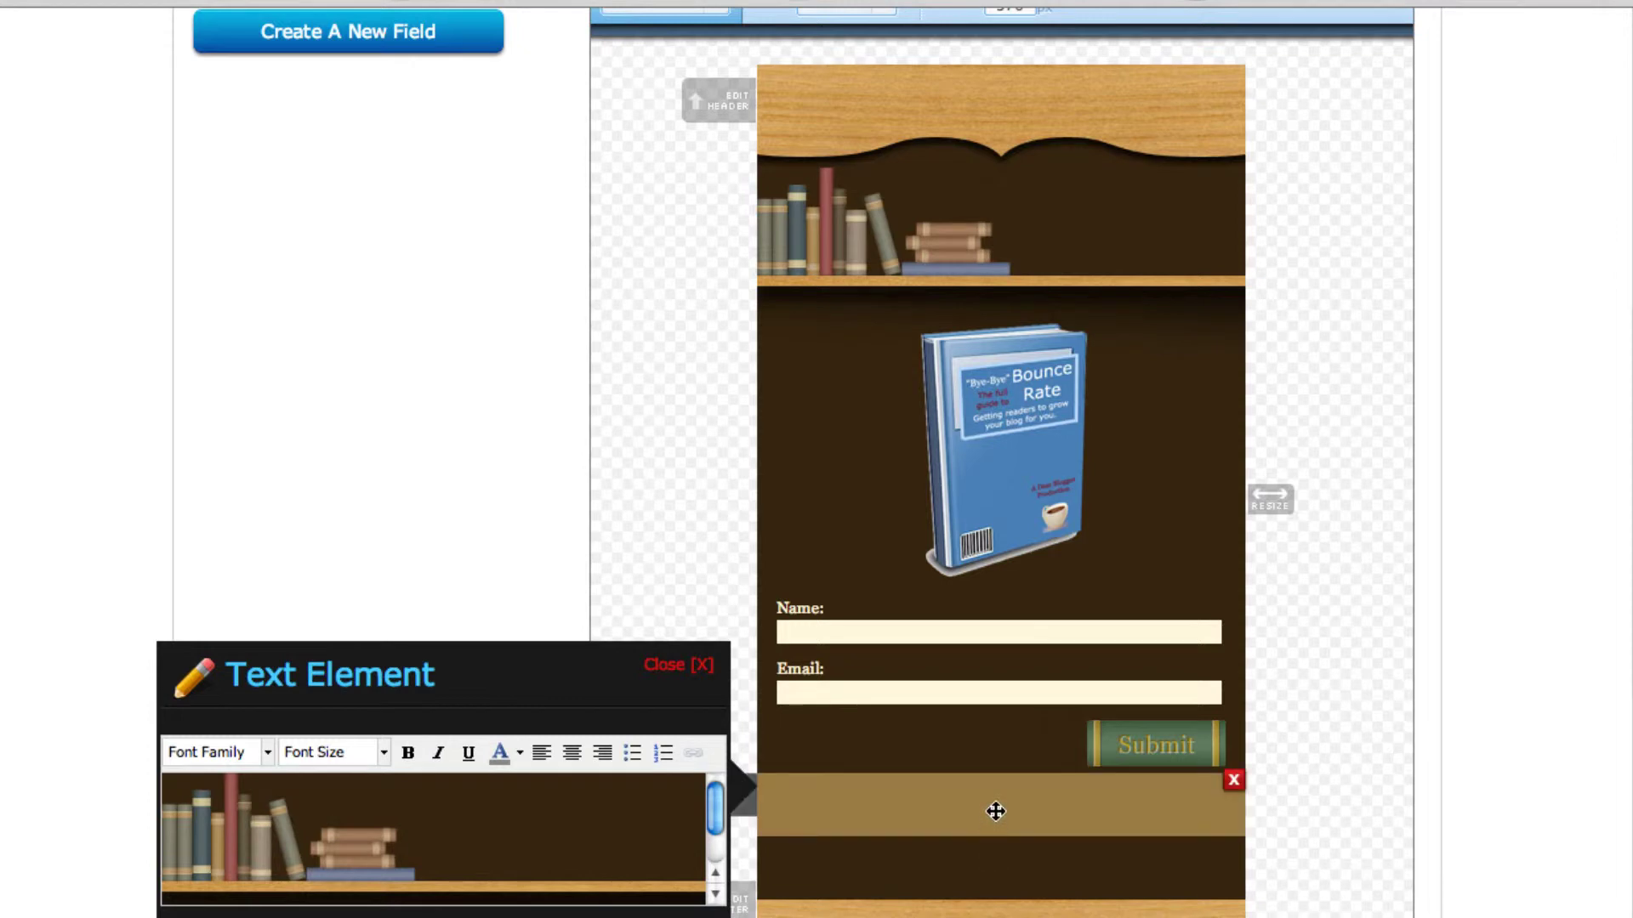
click(995, 812)
click(1024, 876)
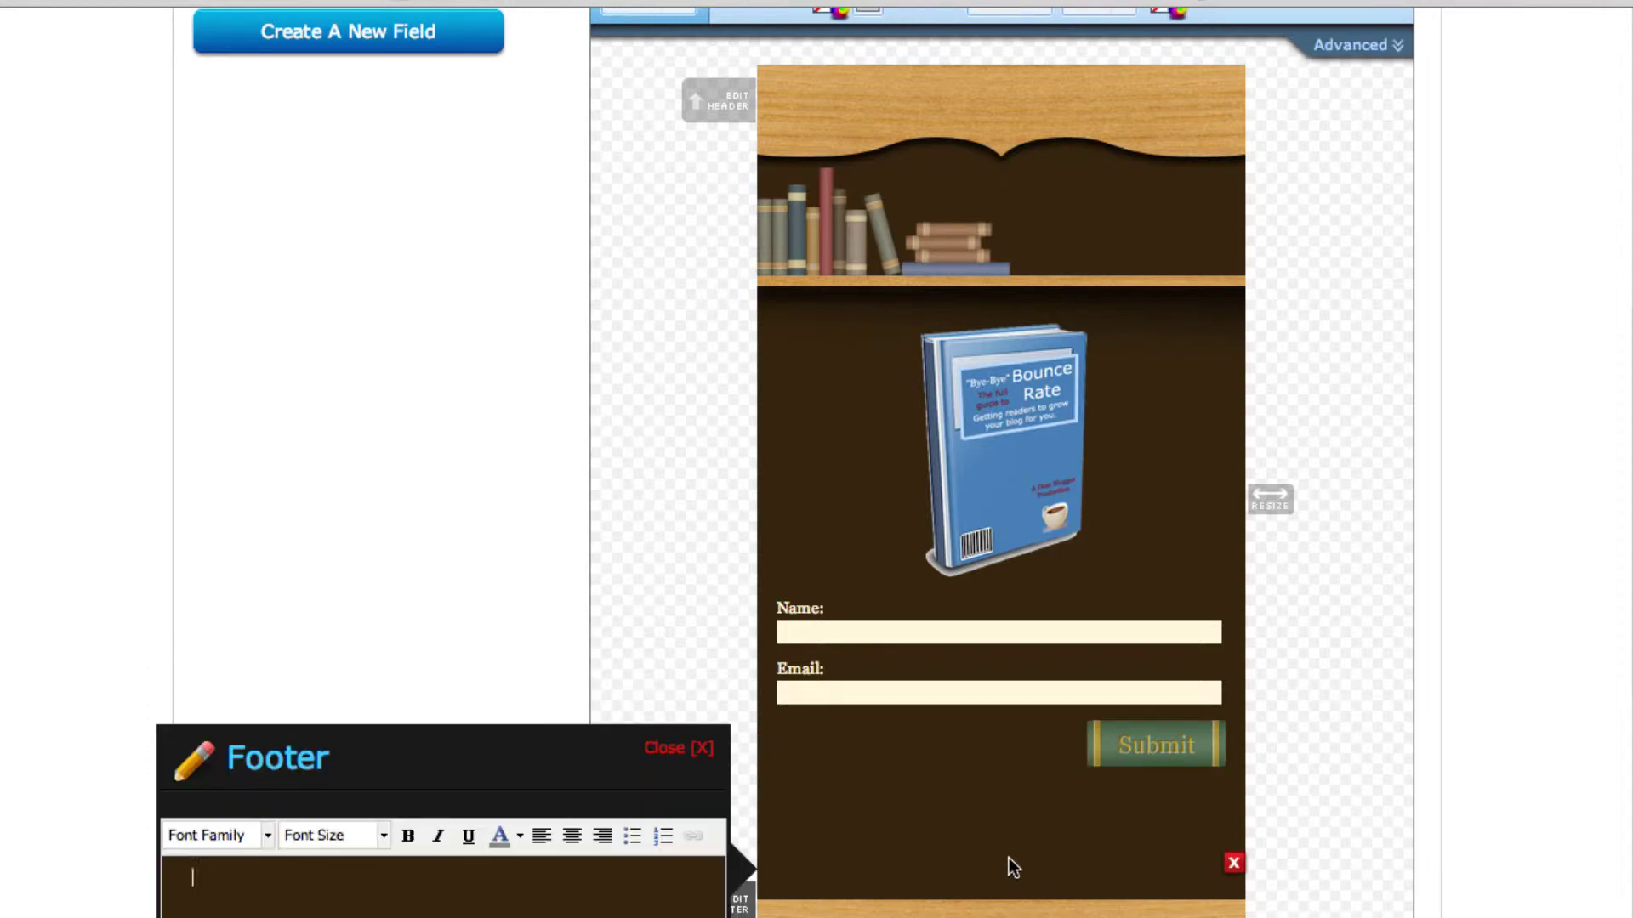
click(587, 880)
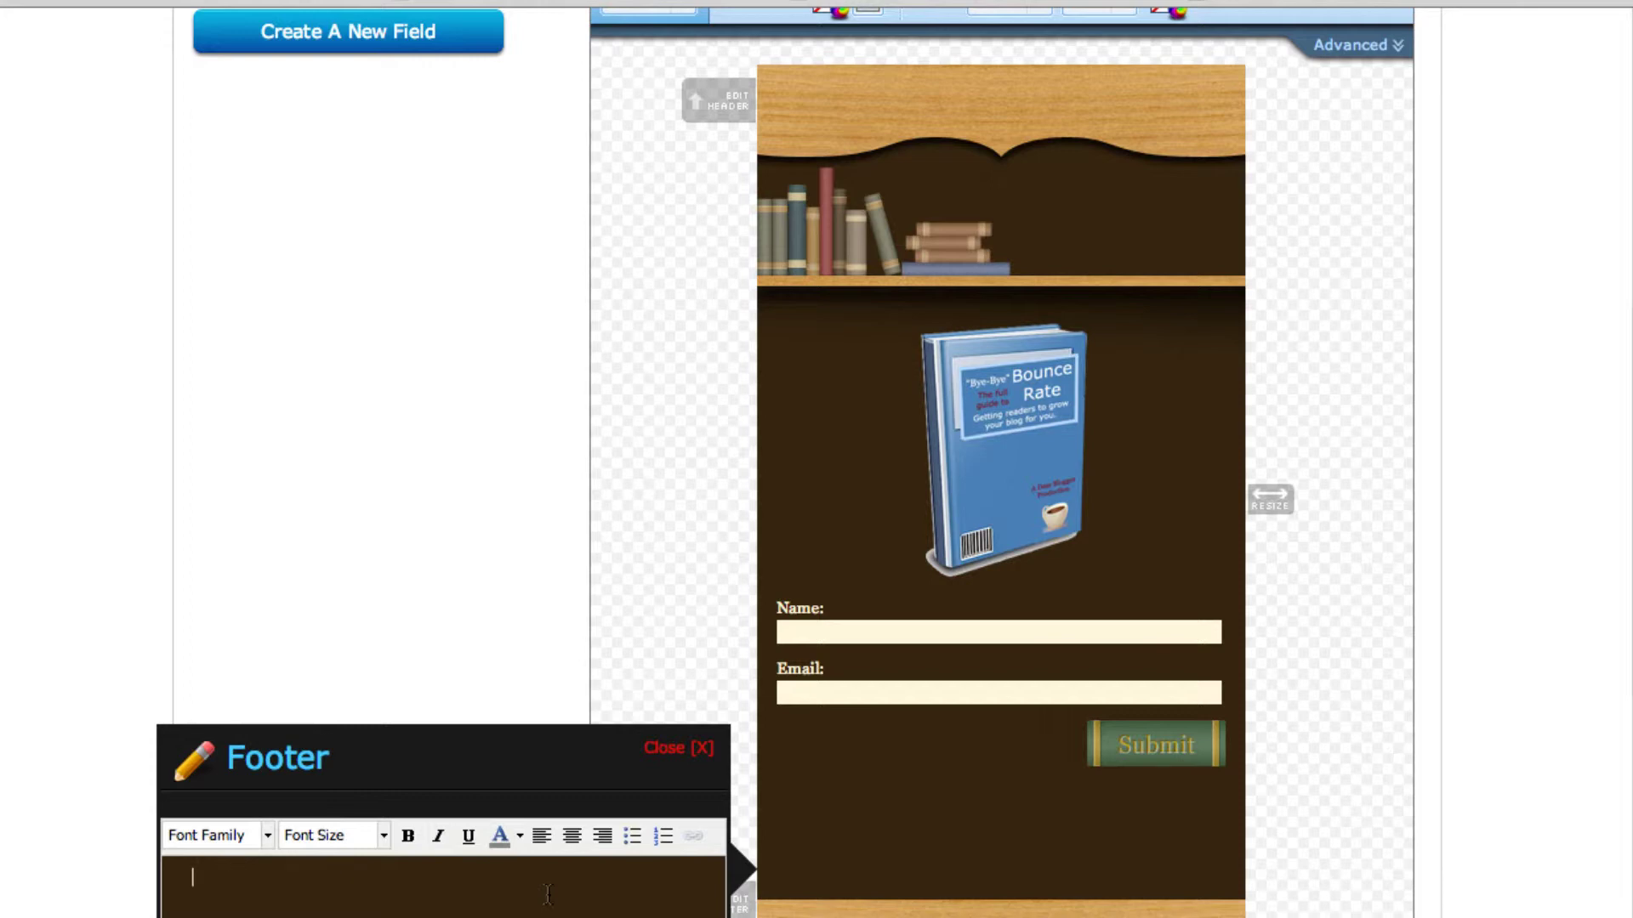
text(Hi Readesr)
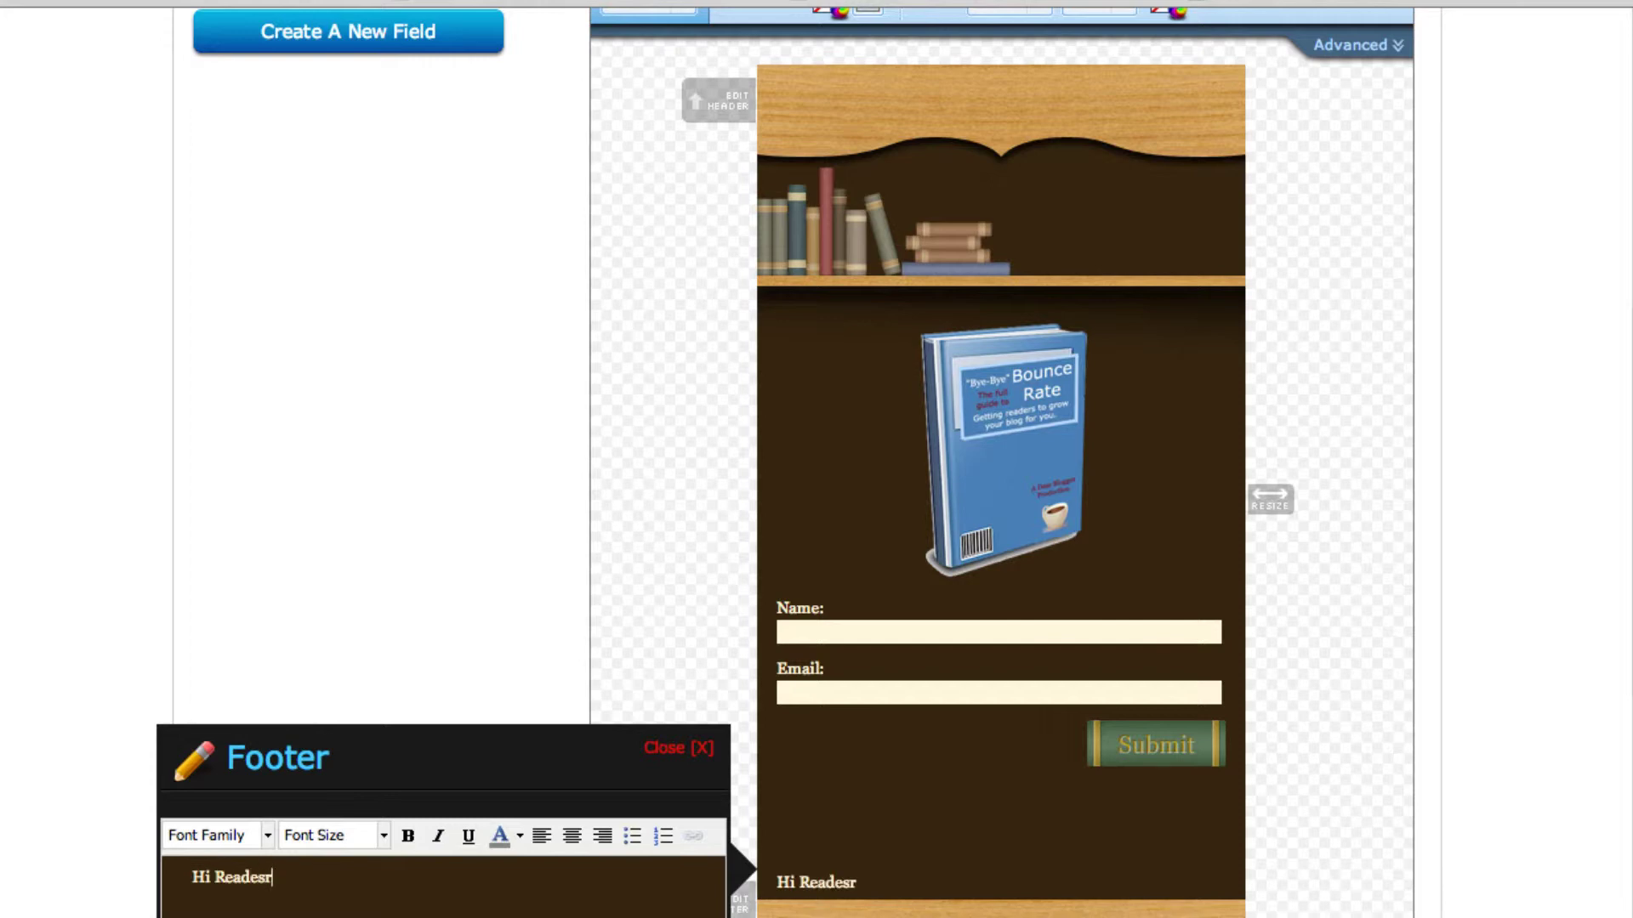
key(BackSpace)
key(BackSpace)
text(rs! This is special form design for my )
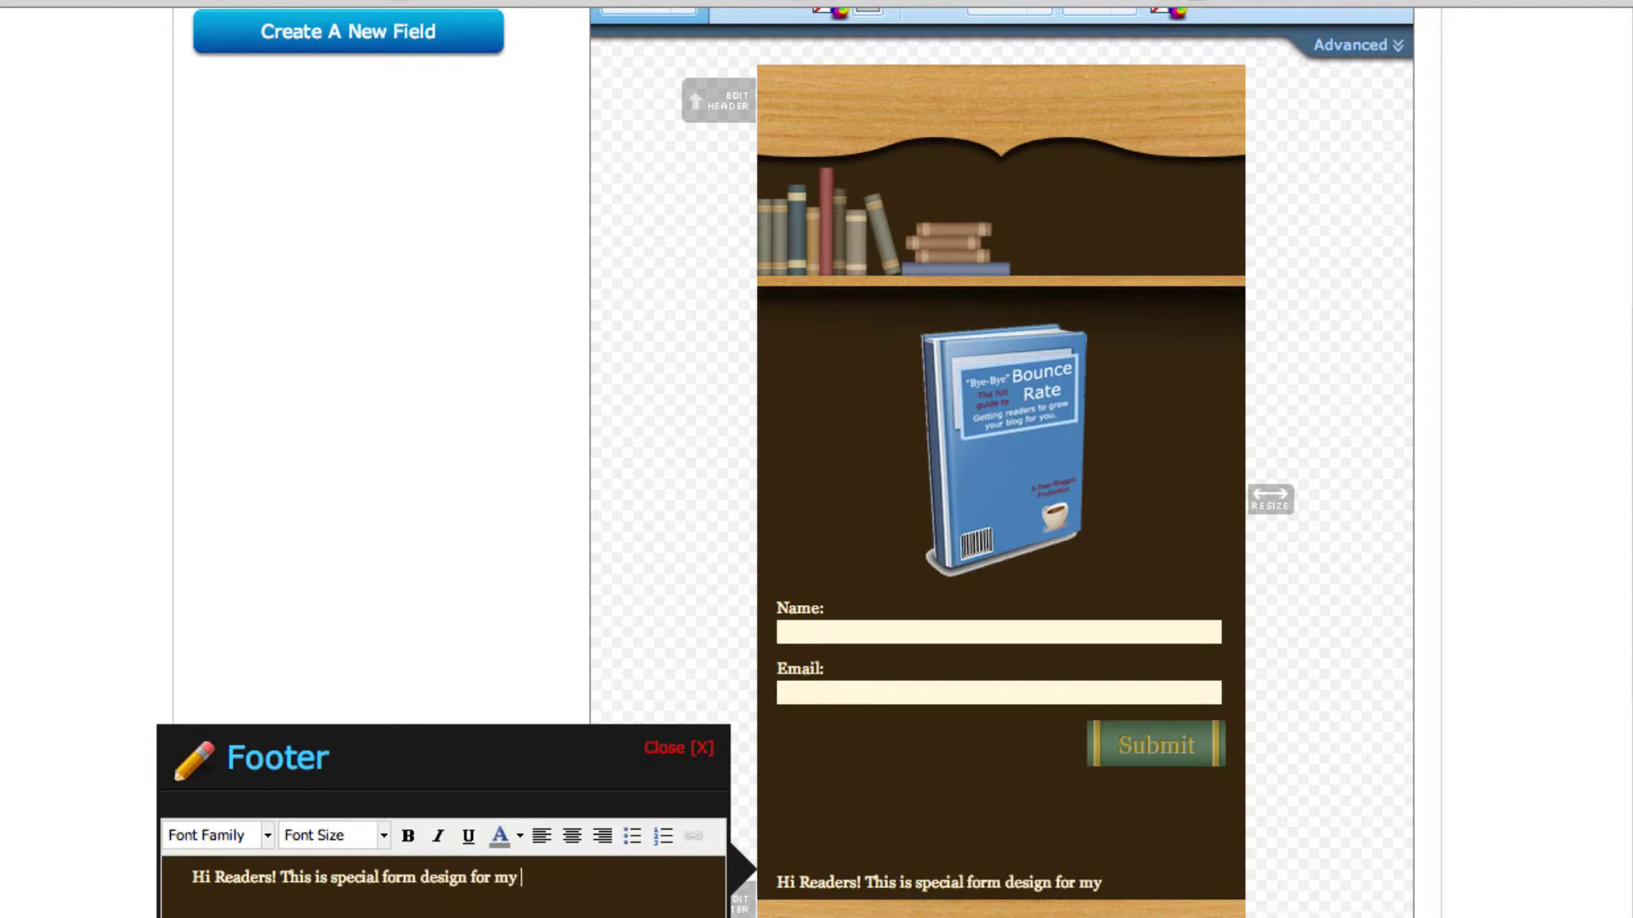
text(Aweber blog post. )
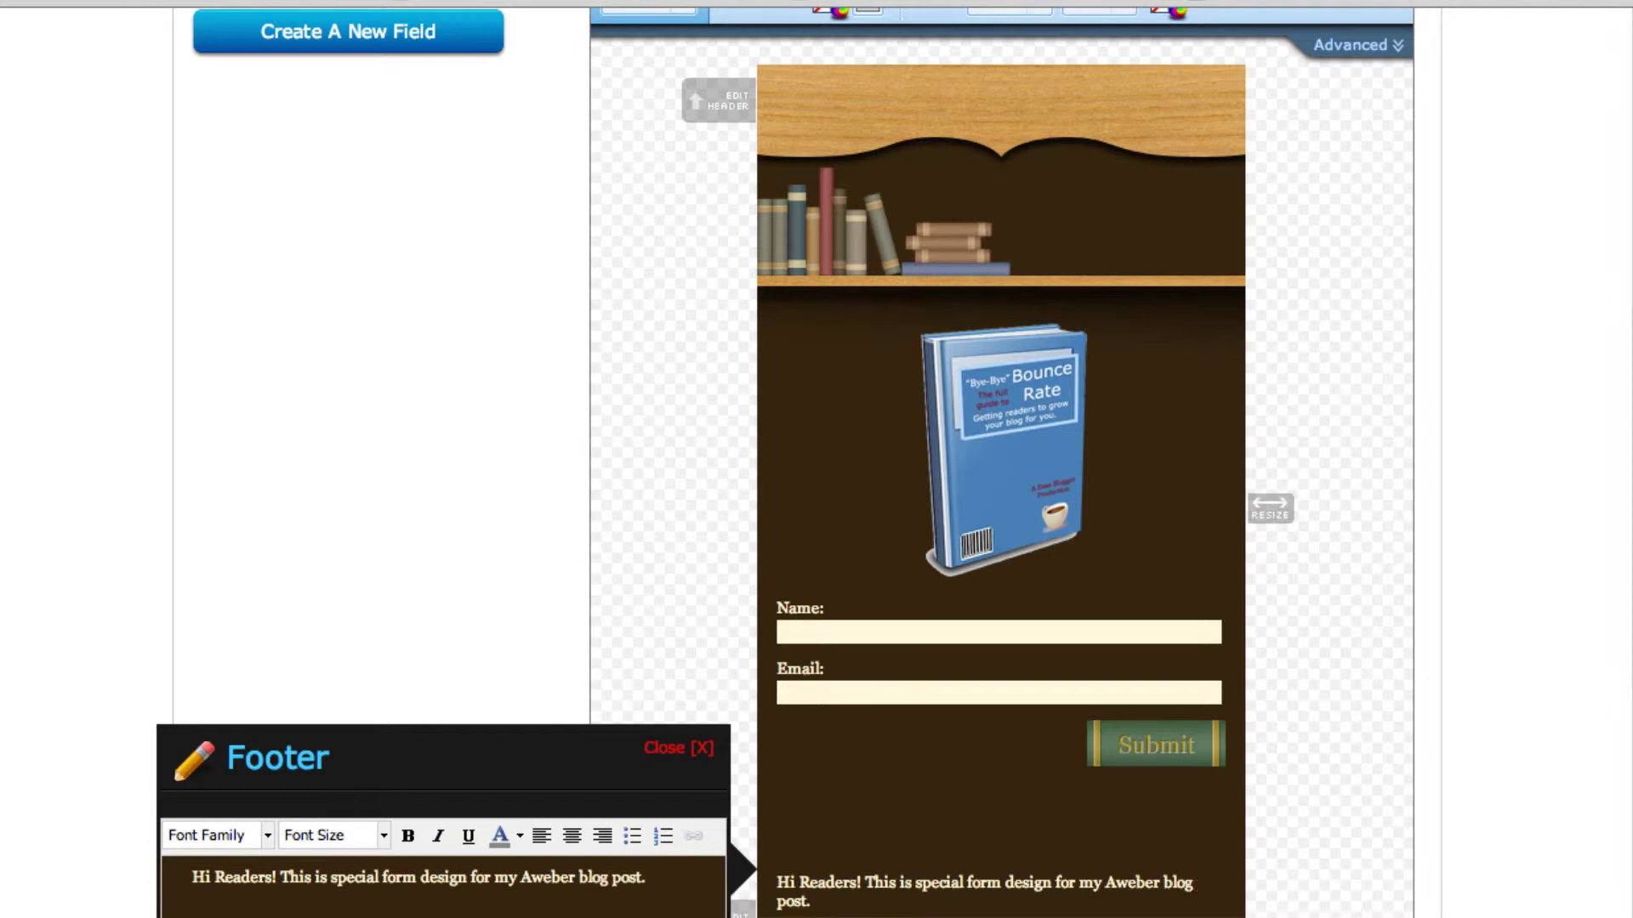
text(Enter your name and email )
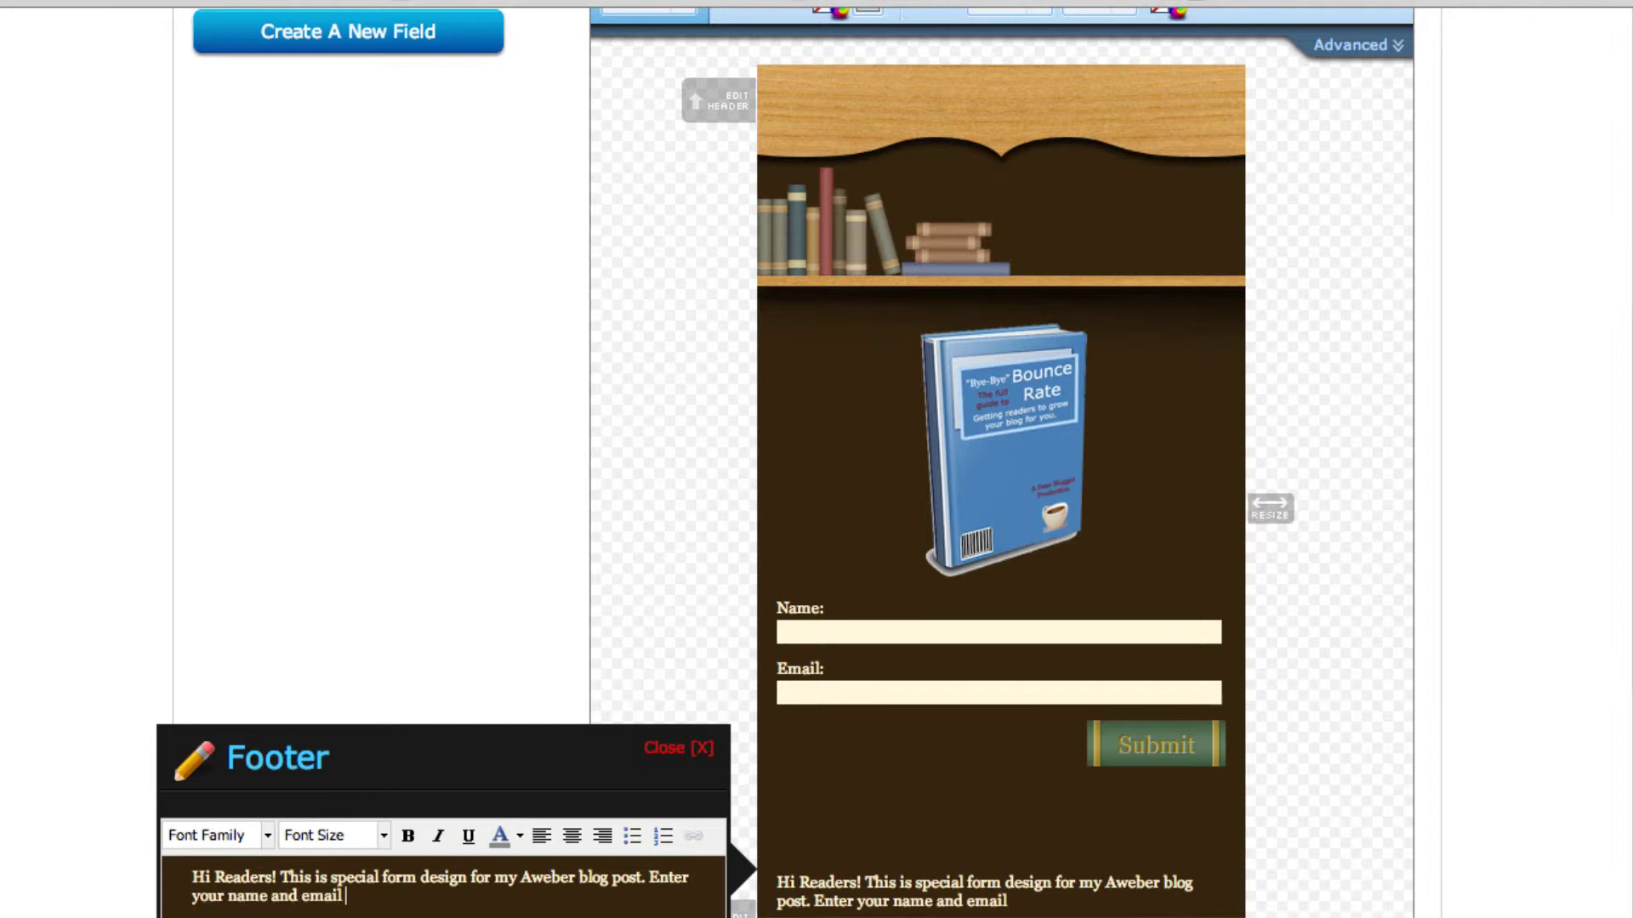
text(, to get free eBook delivered)
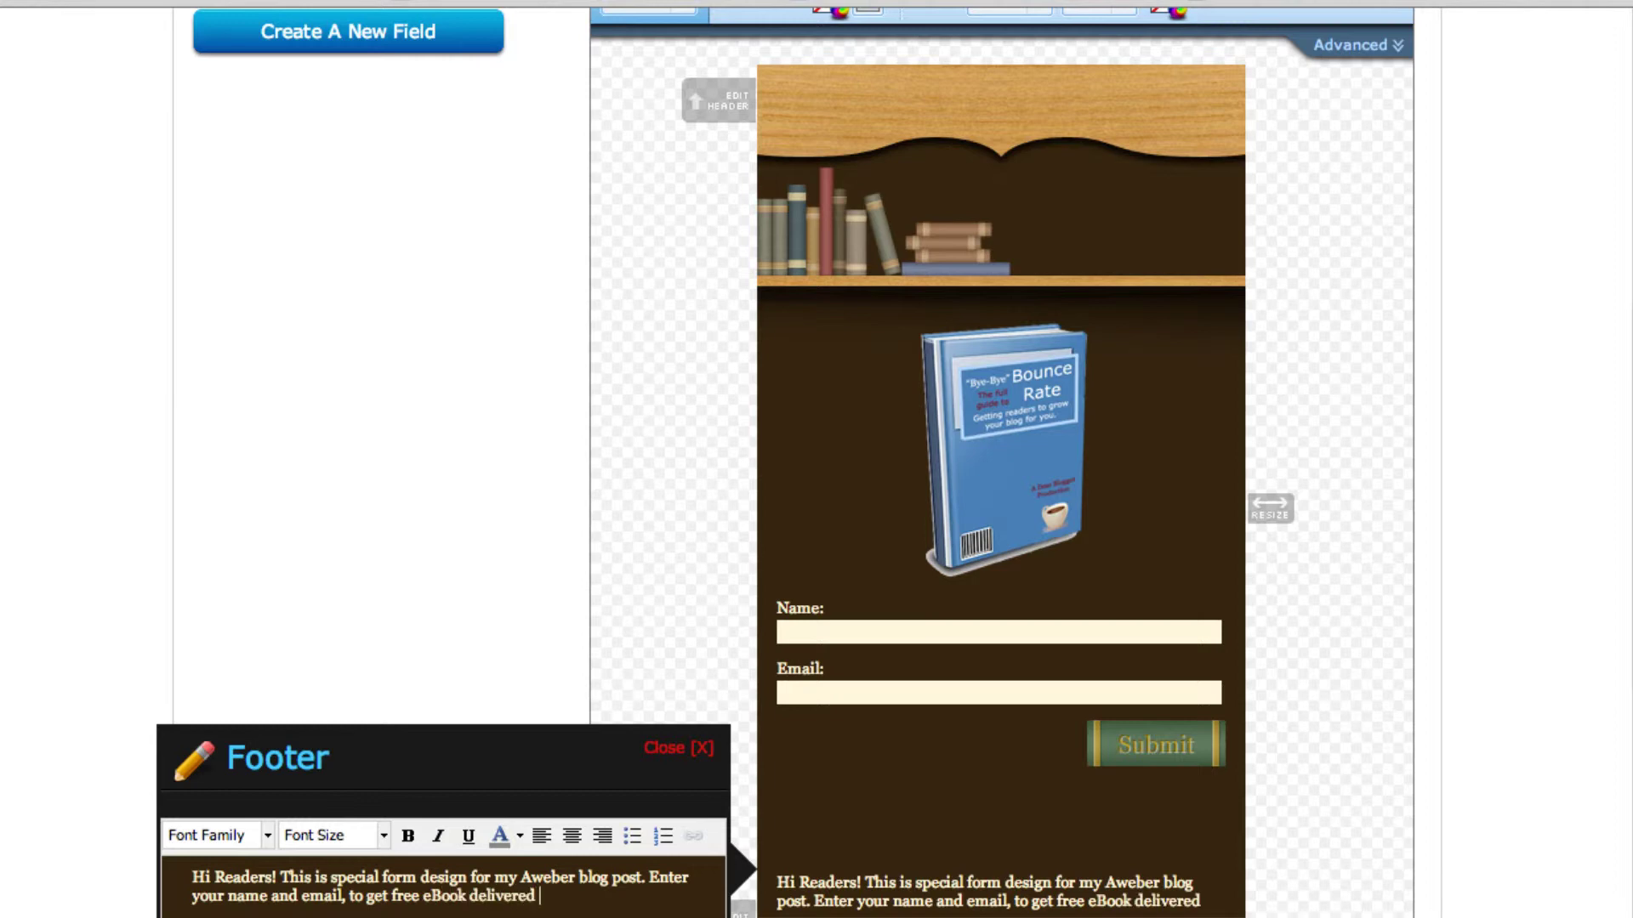
text( right away!)
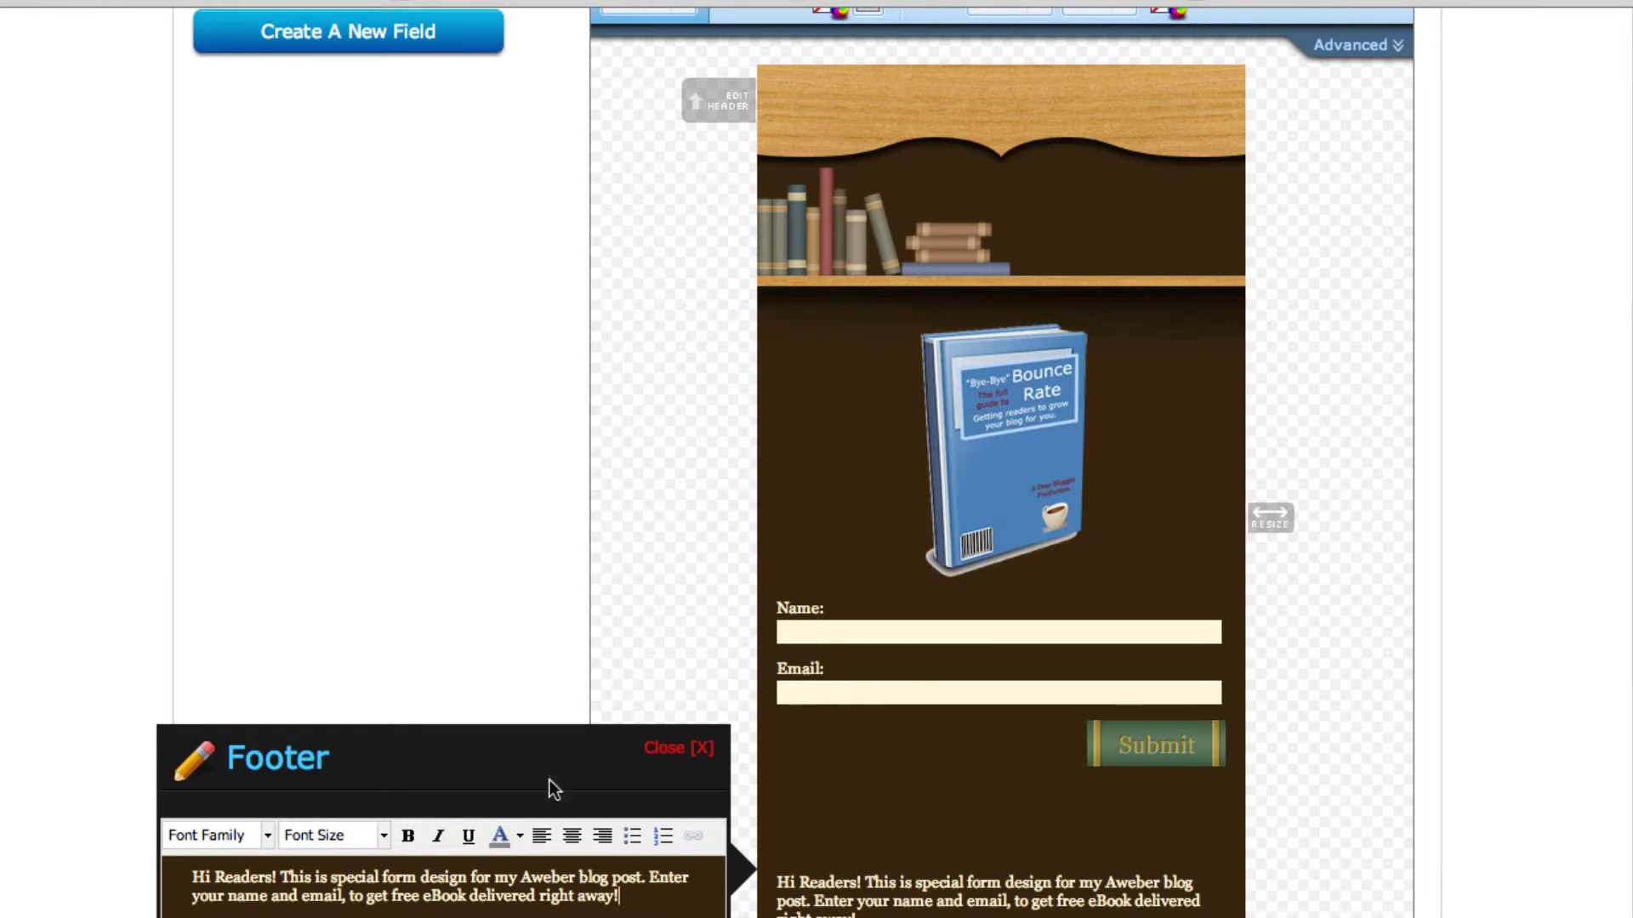
scroll(650, 880, down, 3)
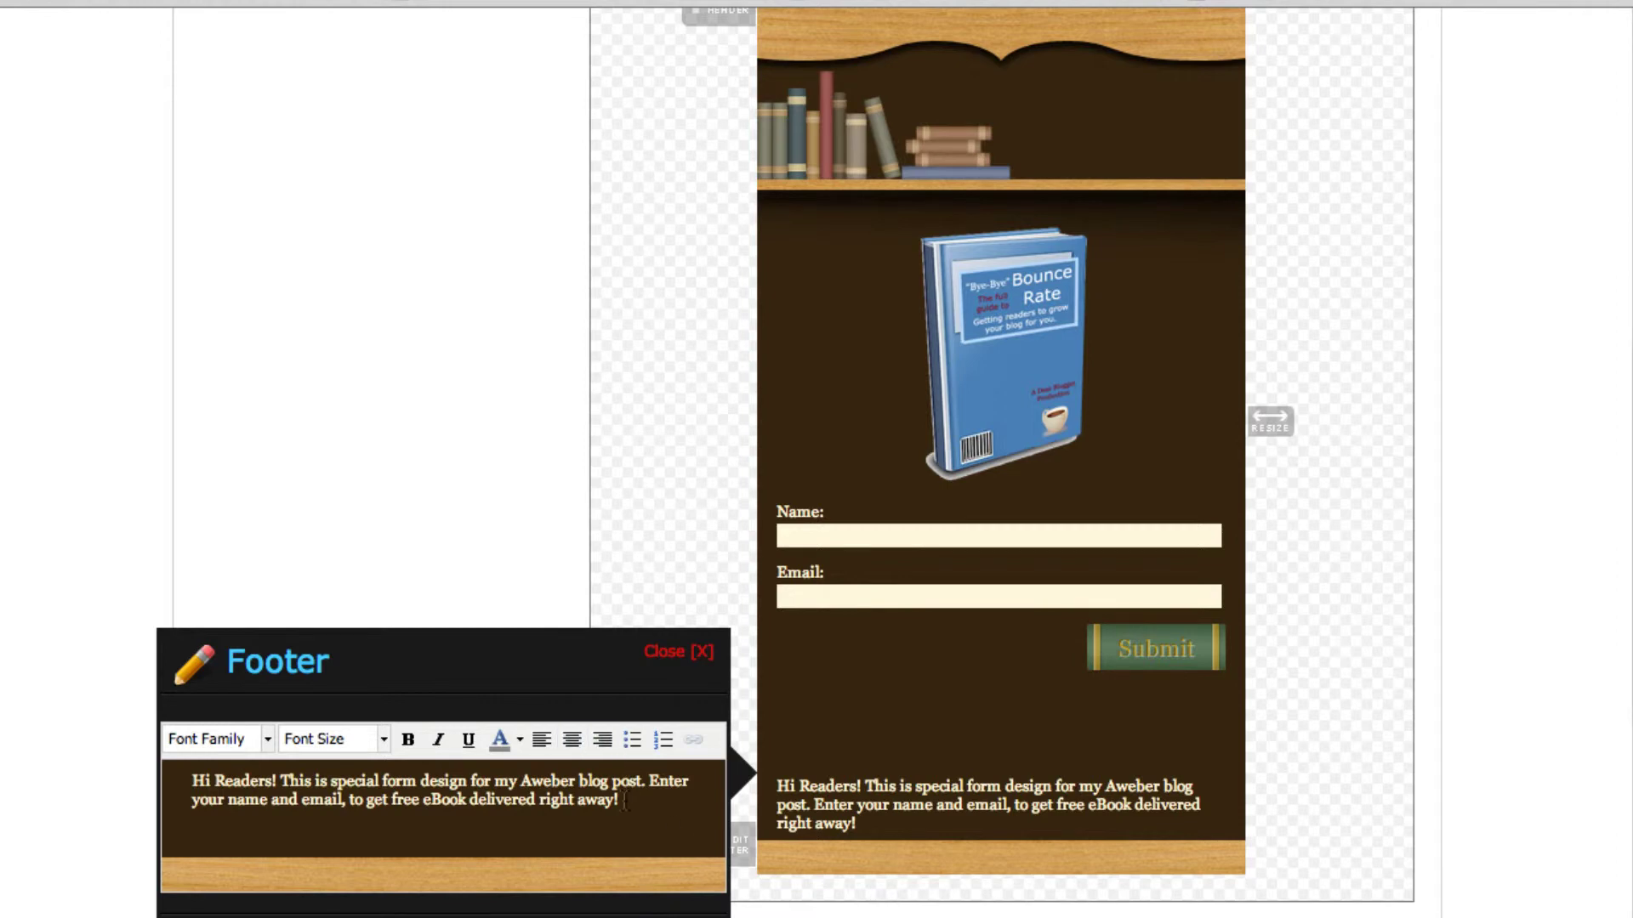
drag(625, 800, 193, 779)
Step: Format the footer text at 18px, centred, and finish editing
click(383, 739)
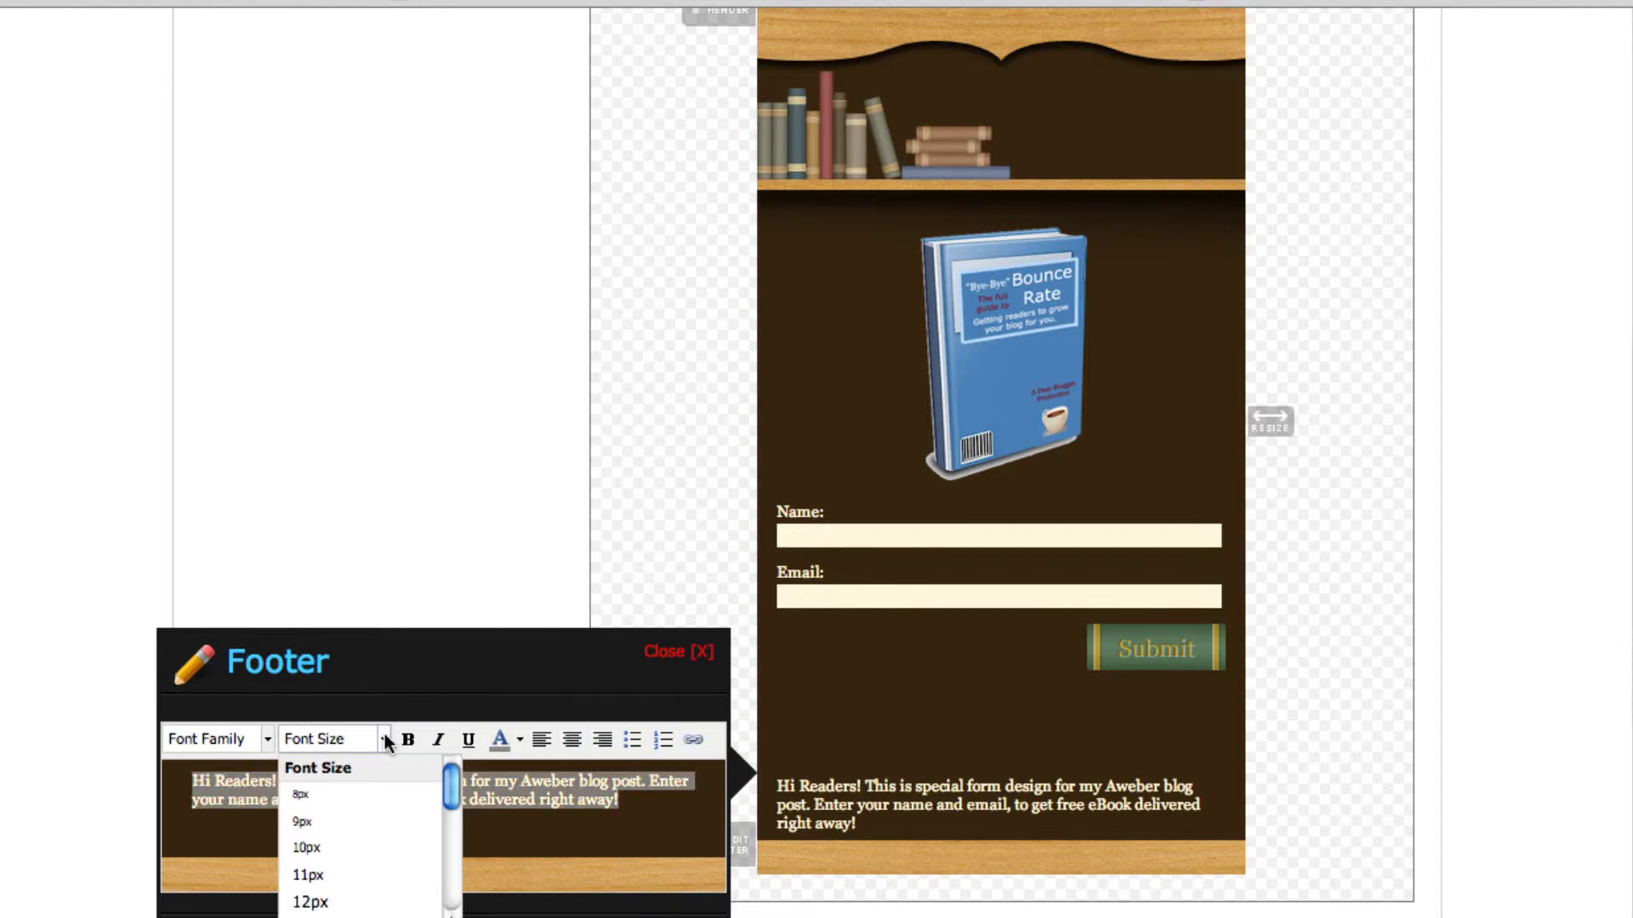
scroll(323, 876, down, 2)
click(323, 901)
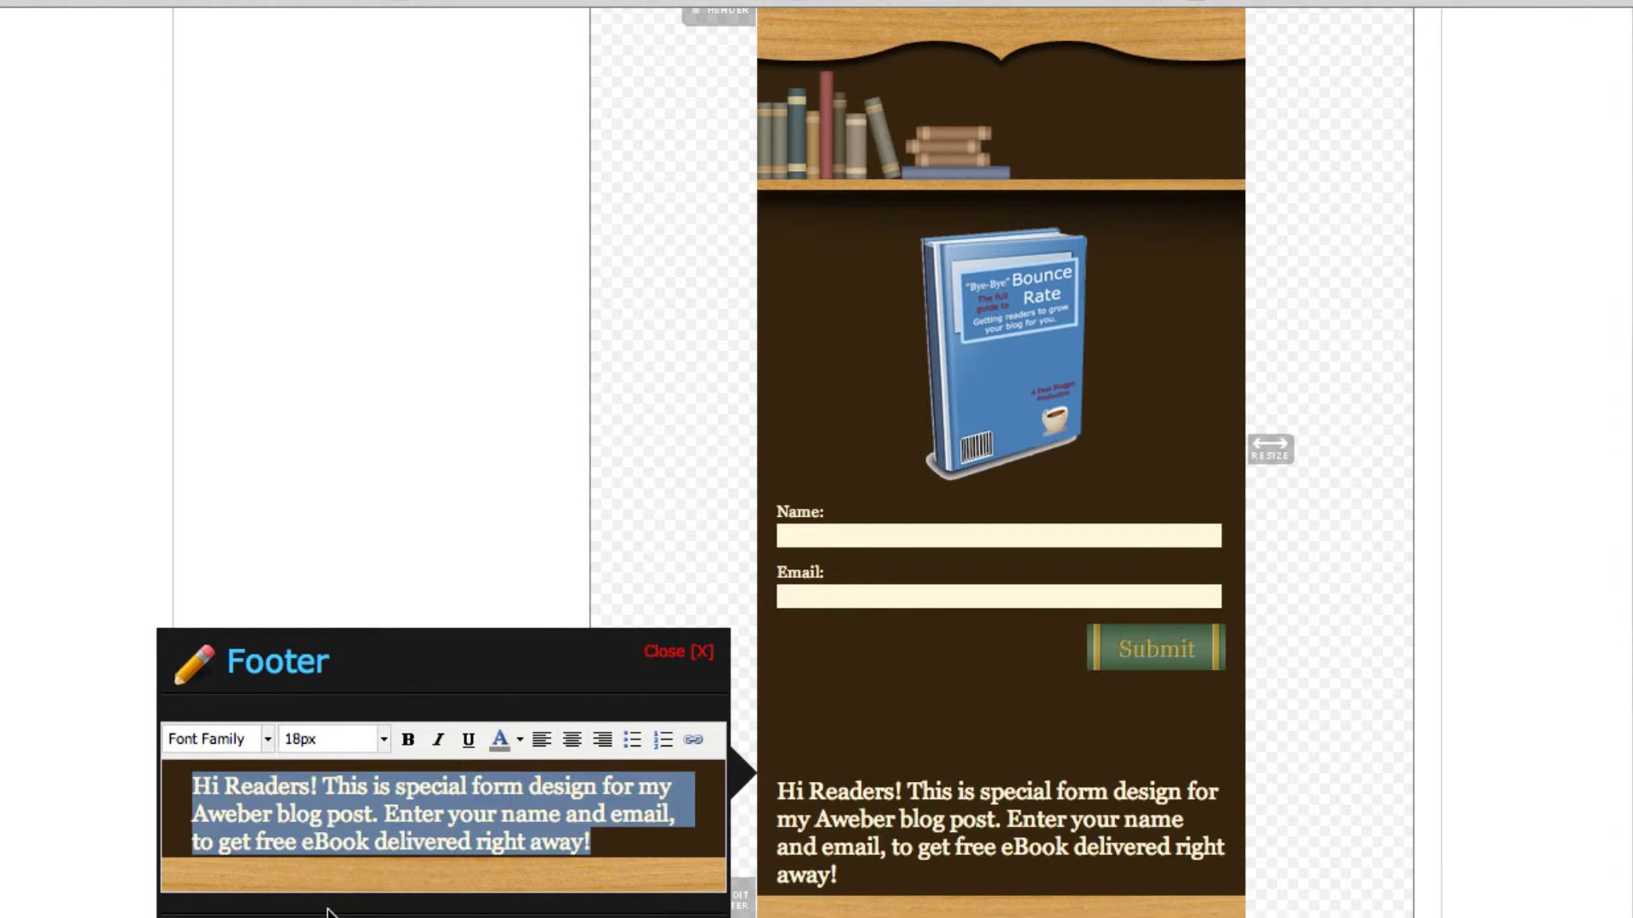
click(266, 739)
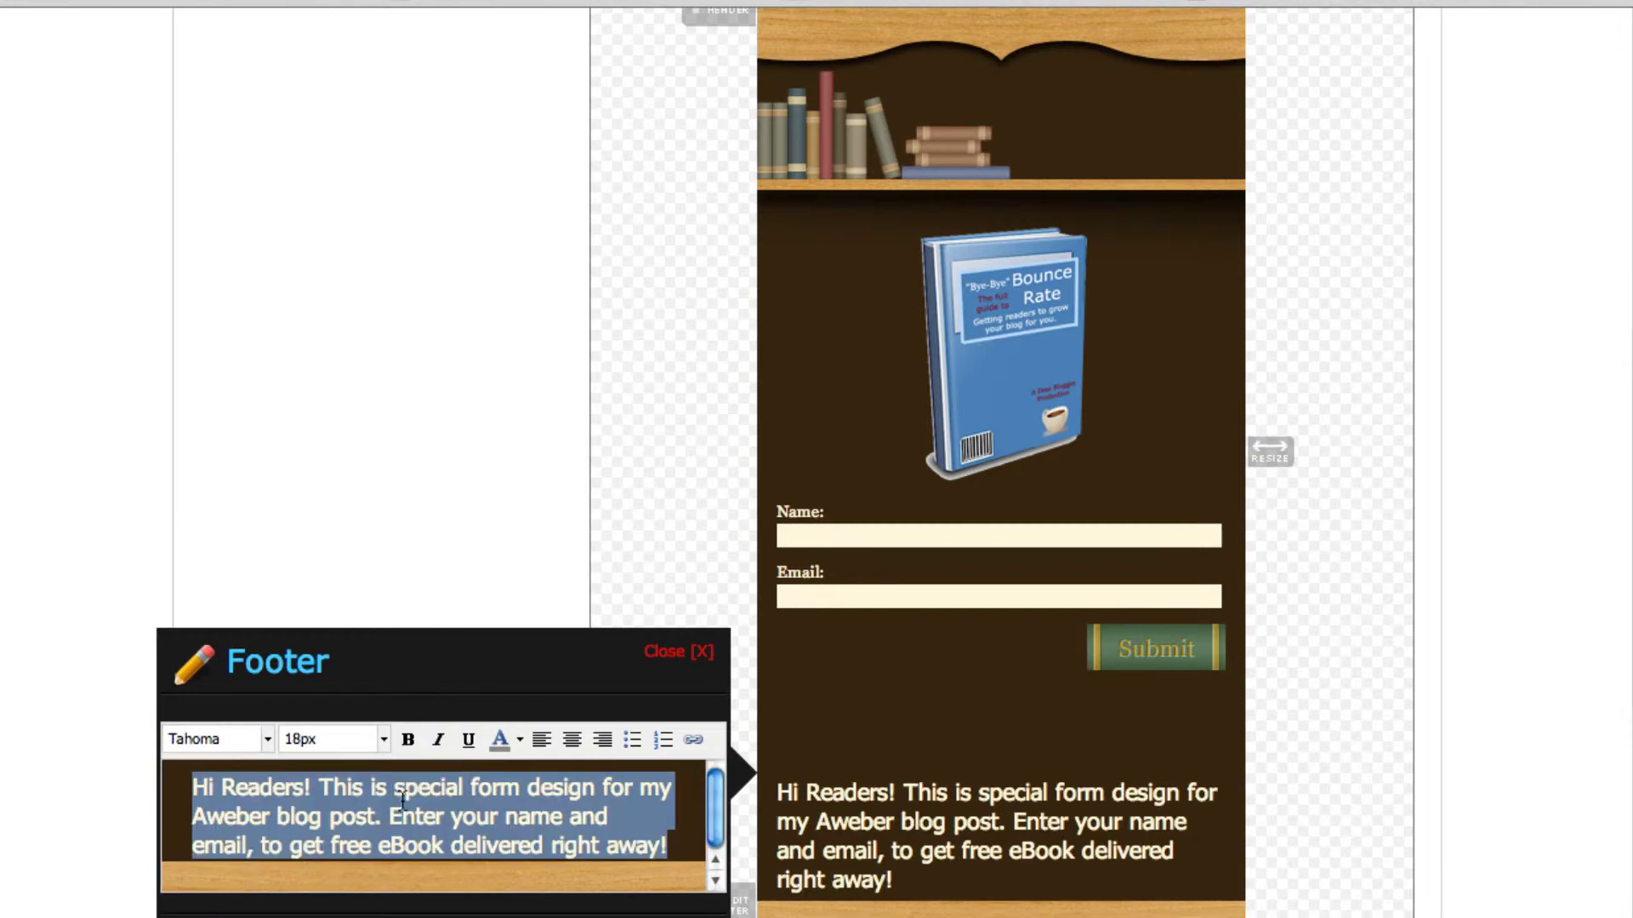
click(572, 740)
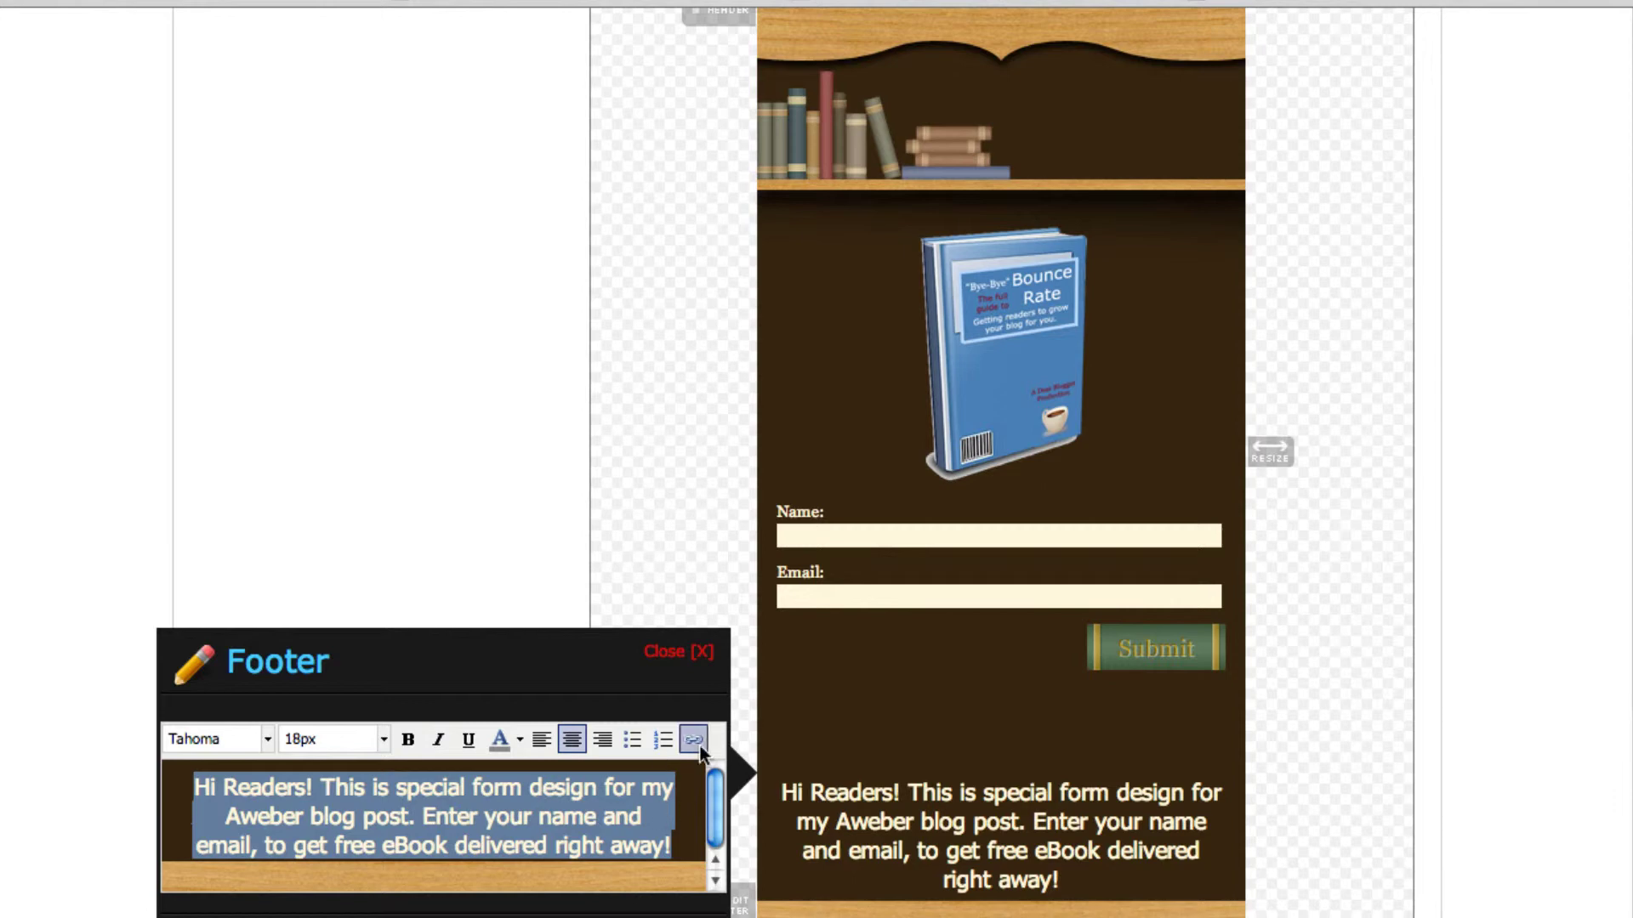
click(681, 895)
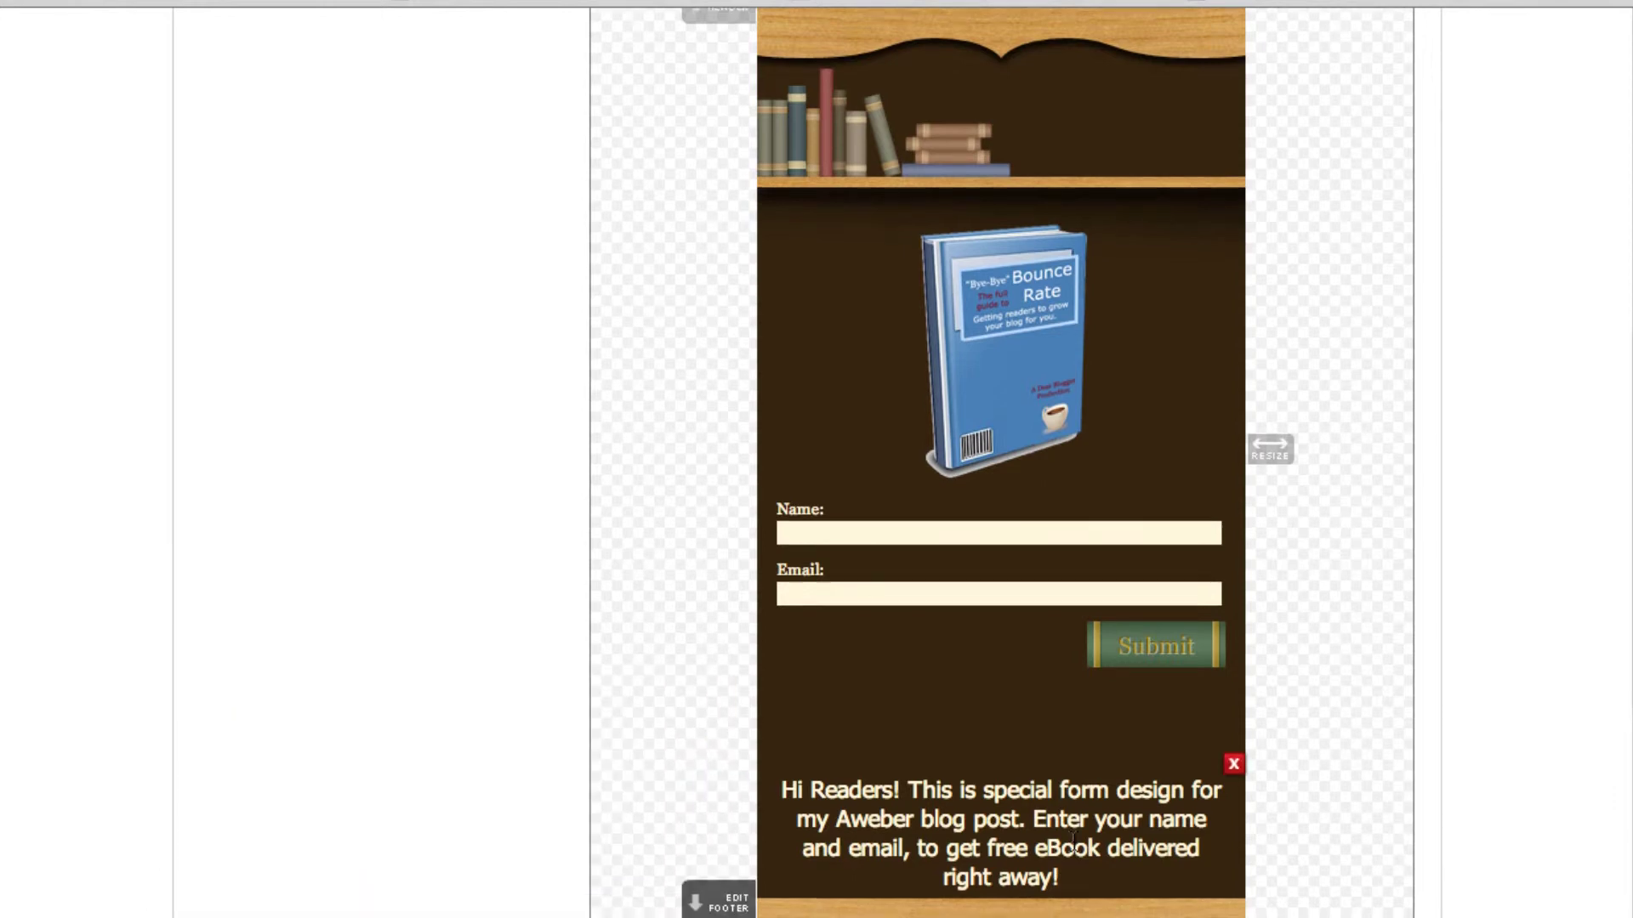
Step: Reopen the welcome message to review it, close the editor, and select the text block
scroll(1074, 842, down, 1)
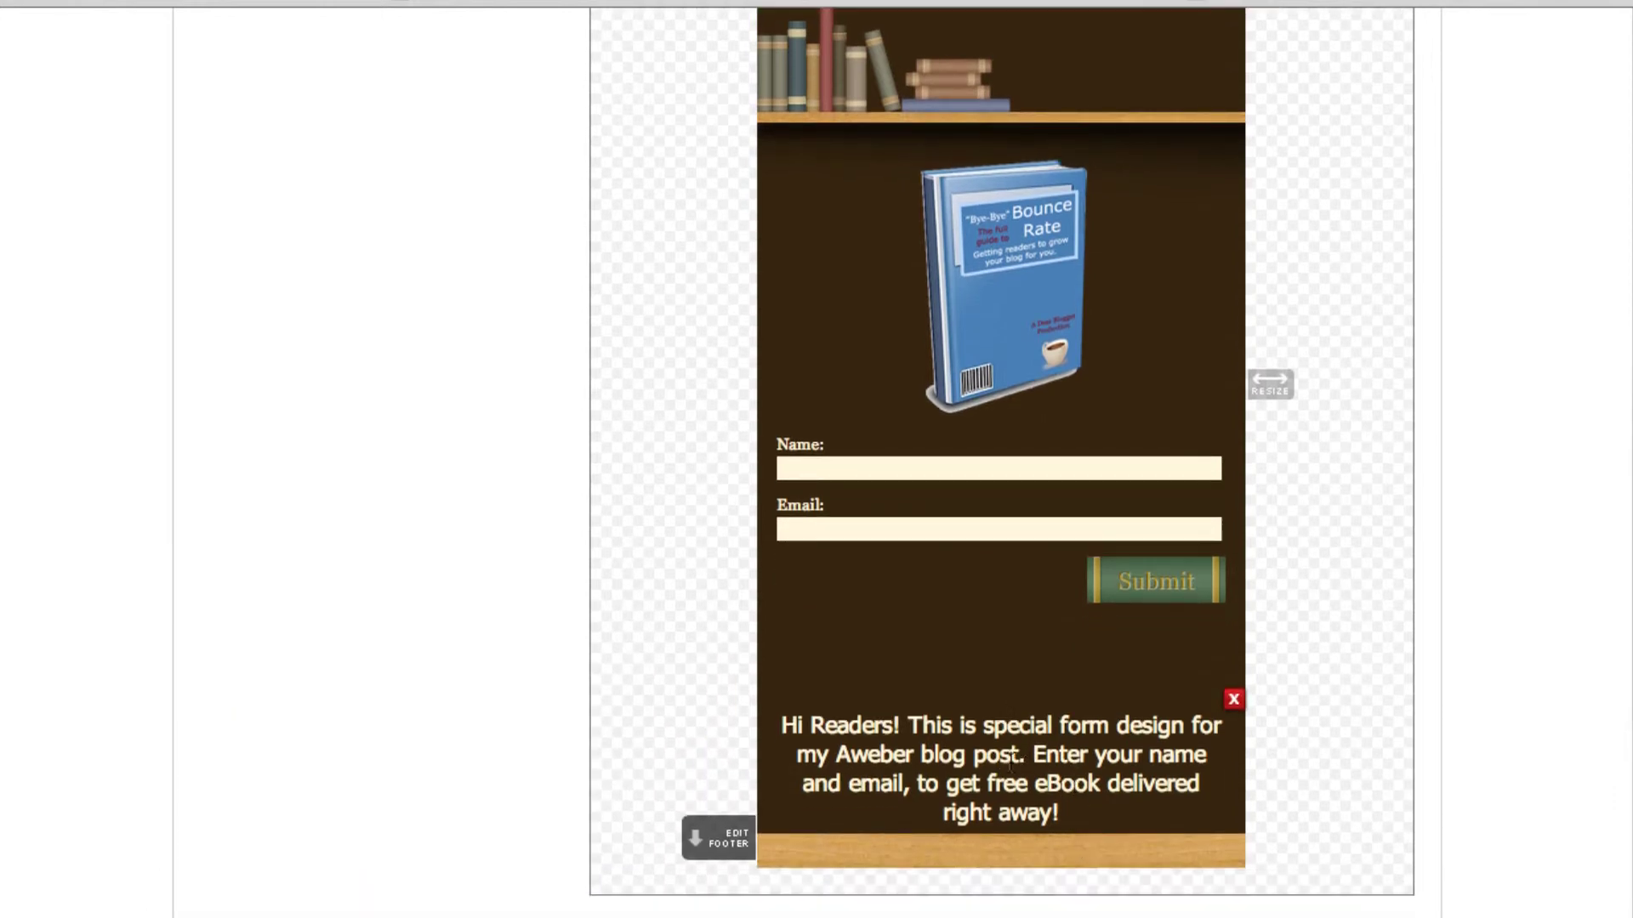
click(1150, 750)
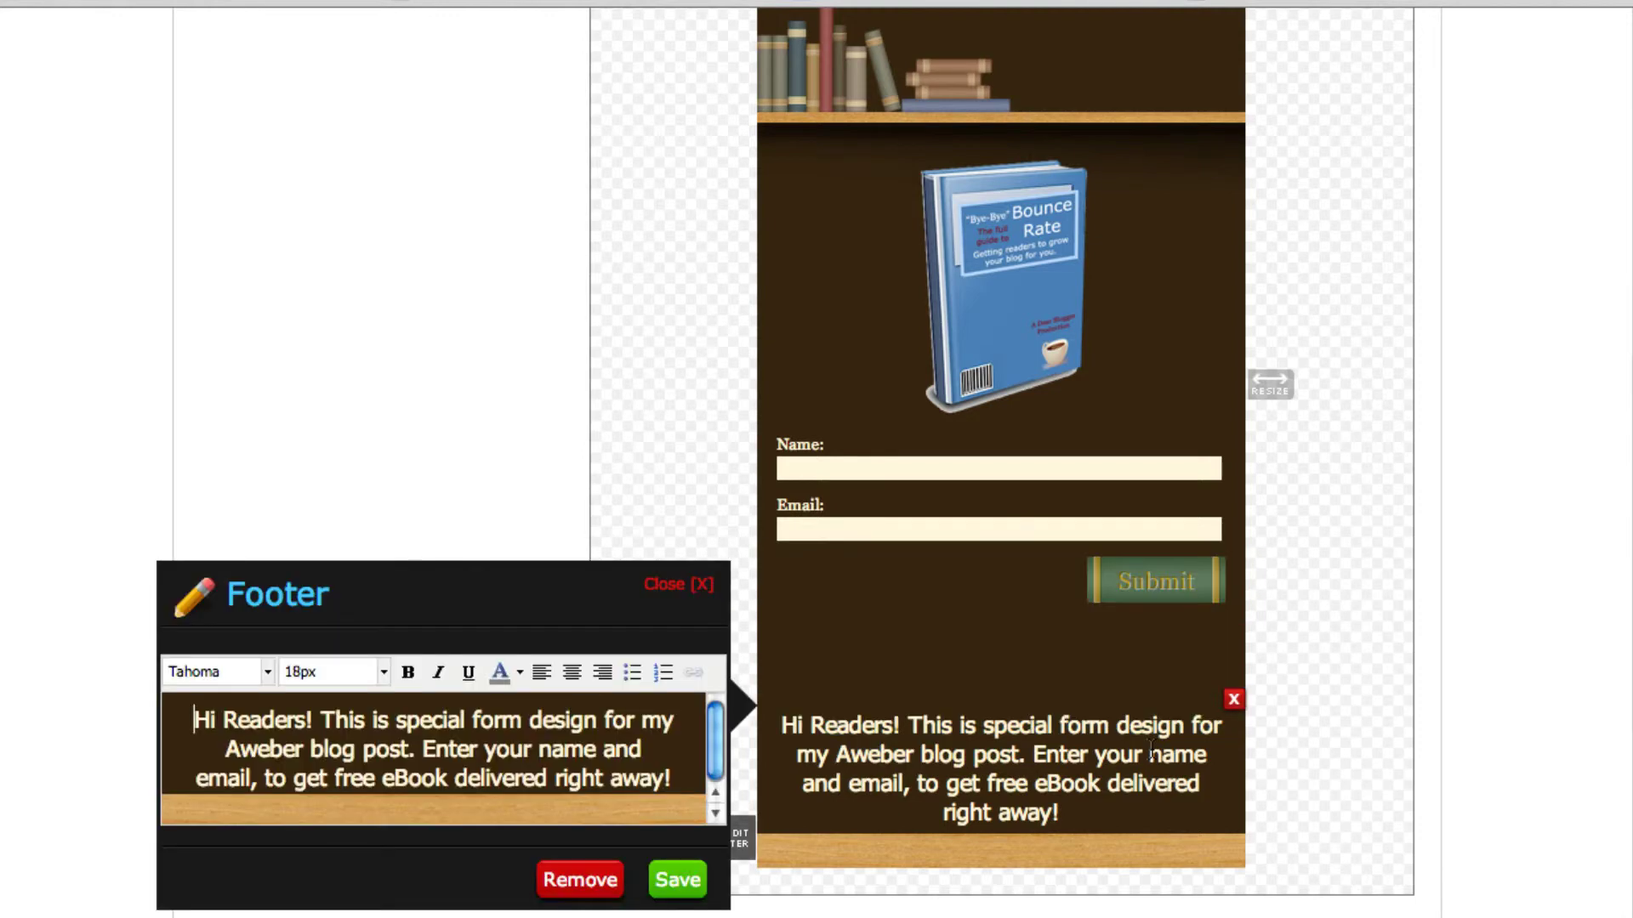
click(690, 876)
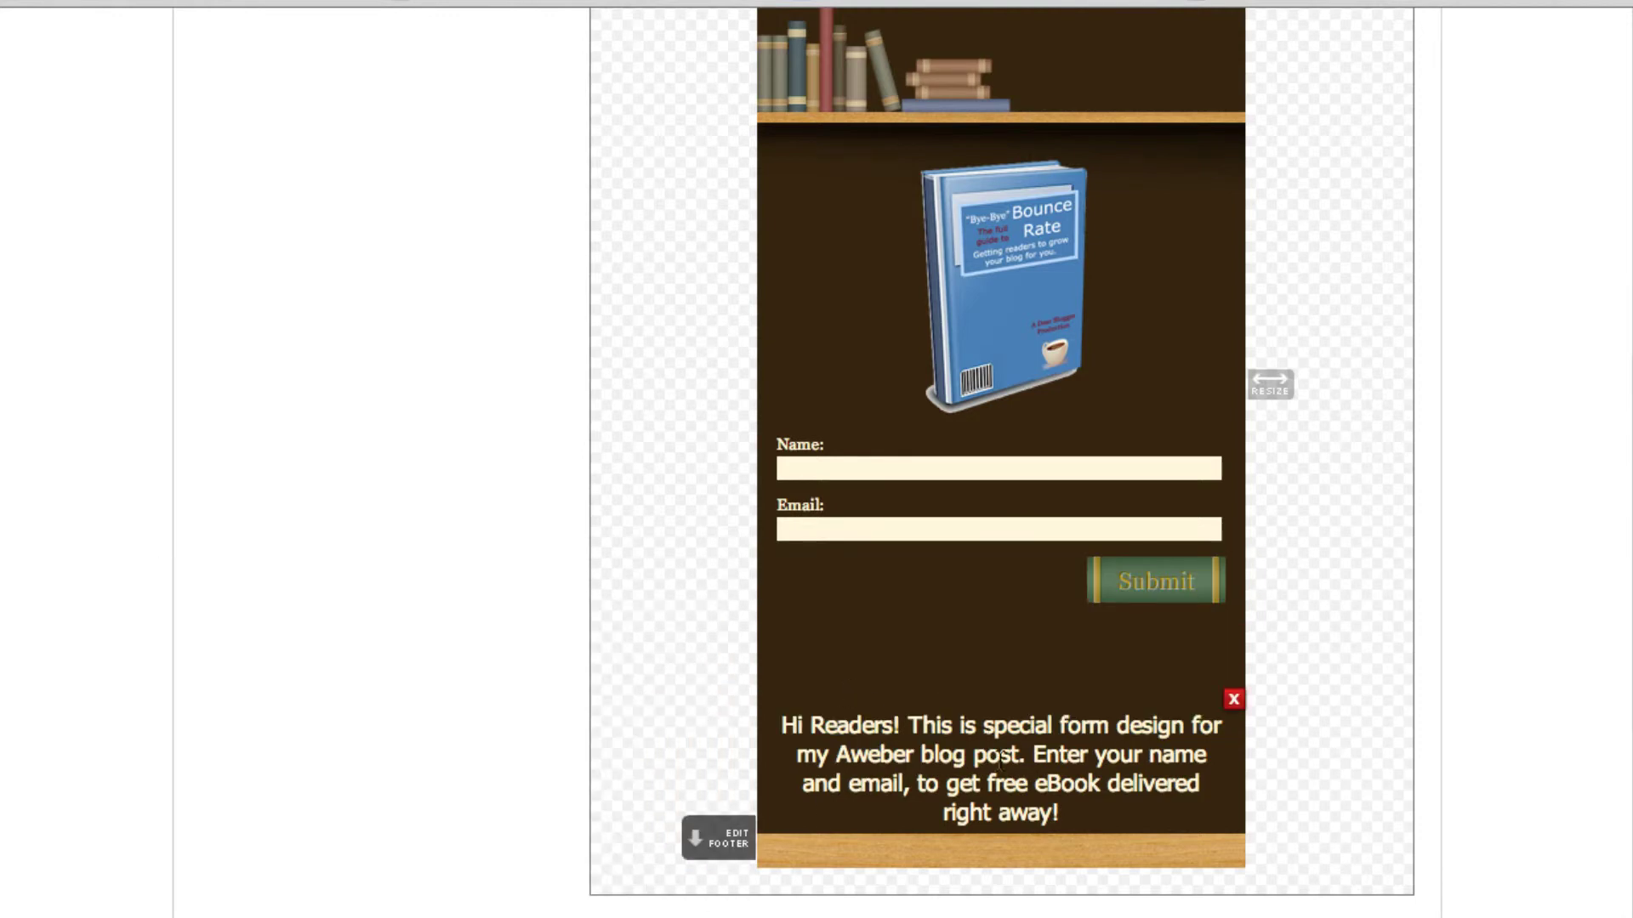
drag(1203, 784, 1224, 605)
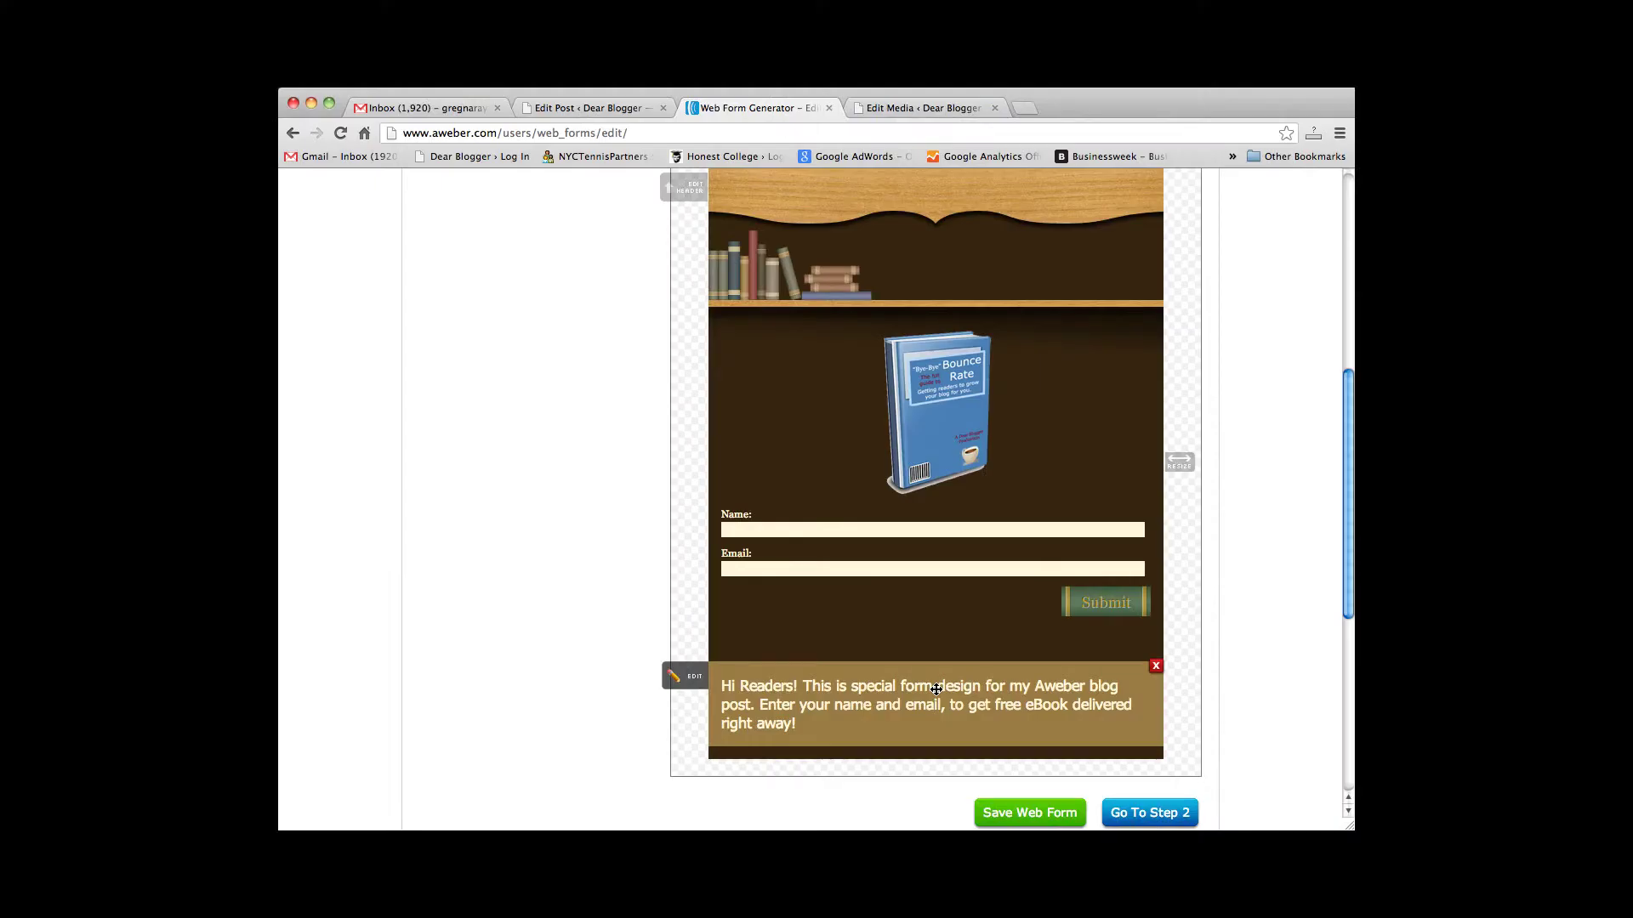
Step: Drag the welcome message up to sit above the eBook cover
drag(935, 689, 993, 334)
scroll(993, 340, up, 2)
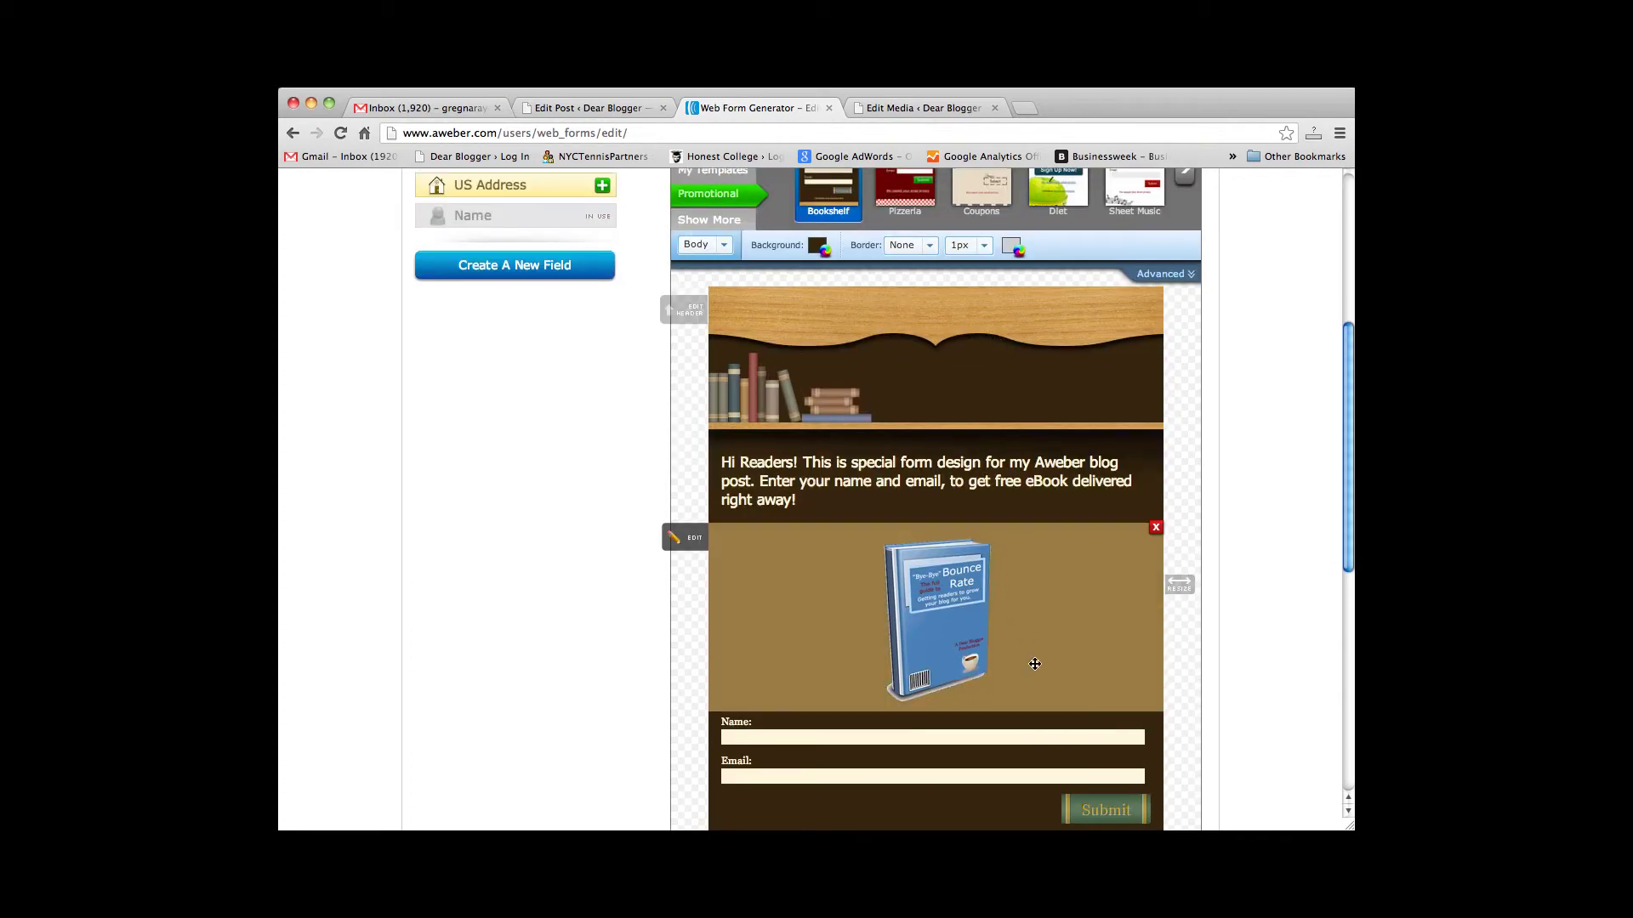
scroll(1063, 719, down, 1)
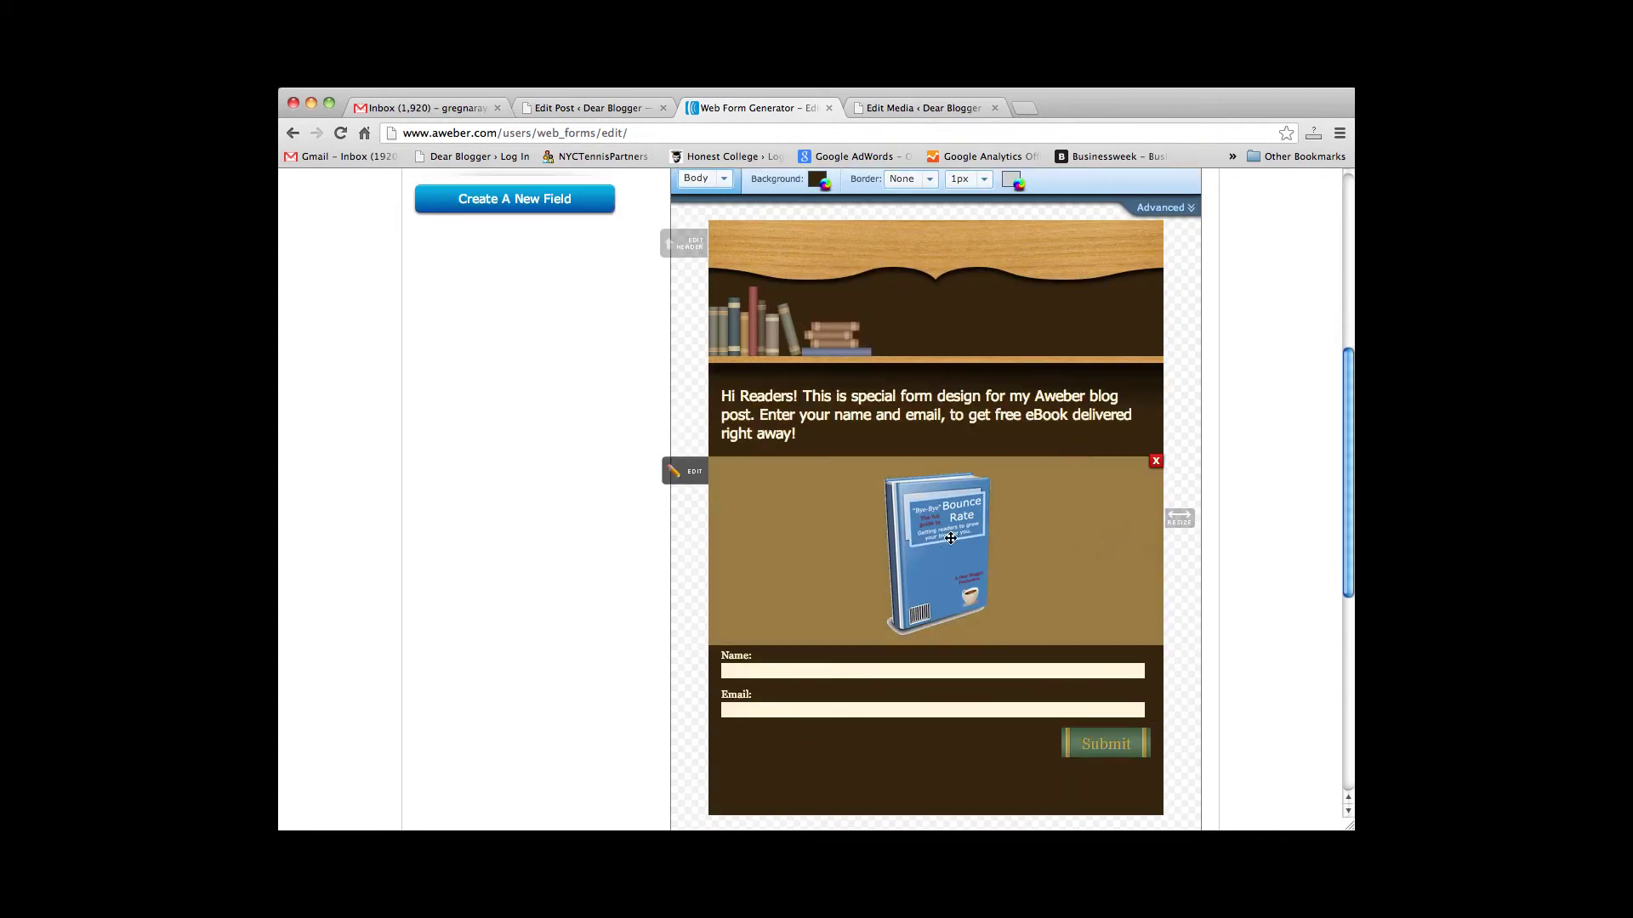
Step: Re-save the eBook cover image settings and select the name field's current label
click(916, 525)
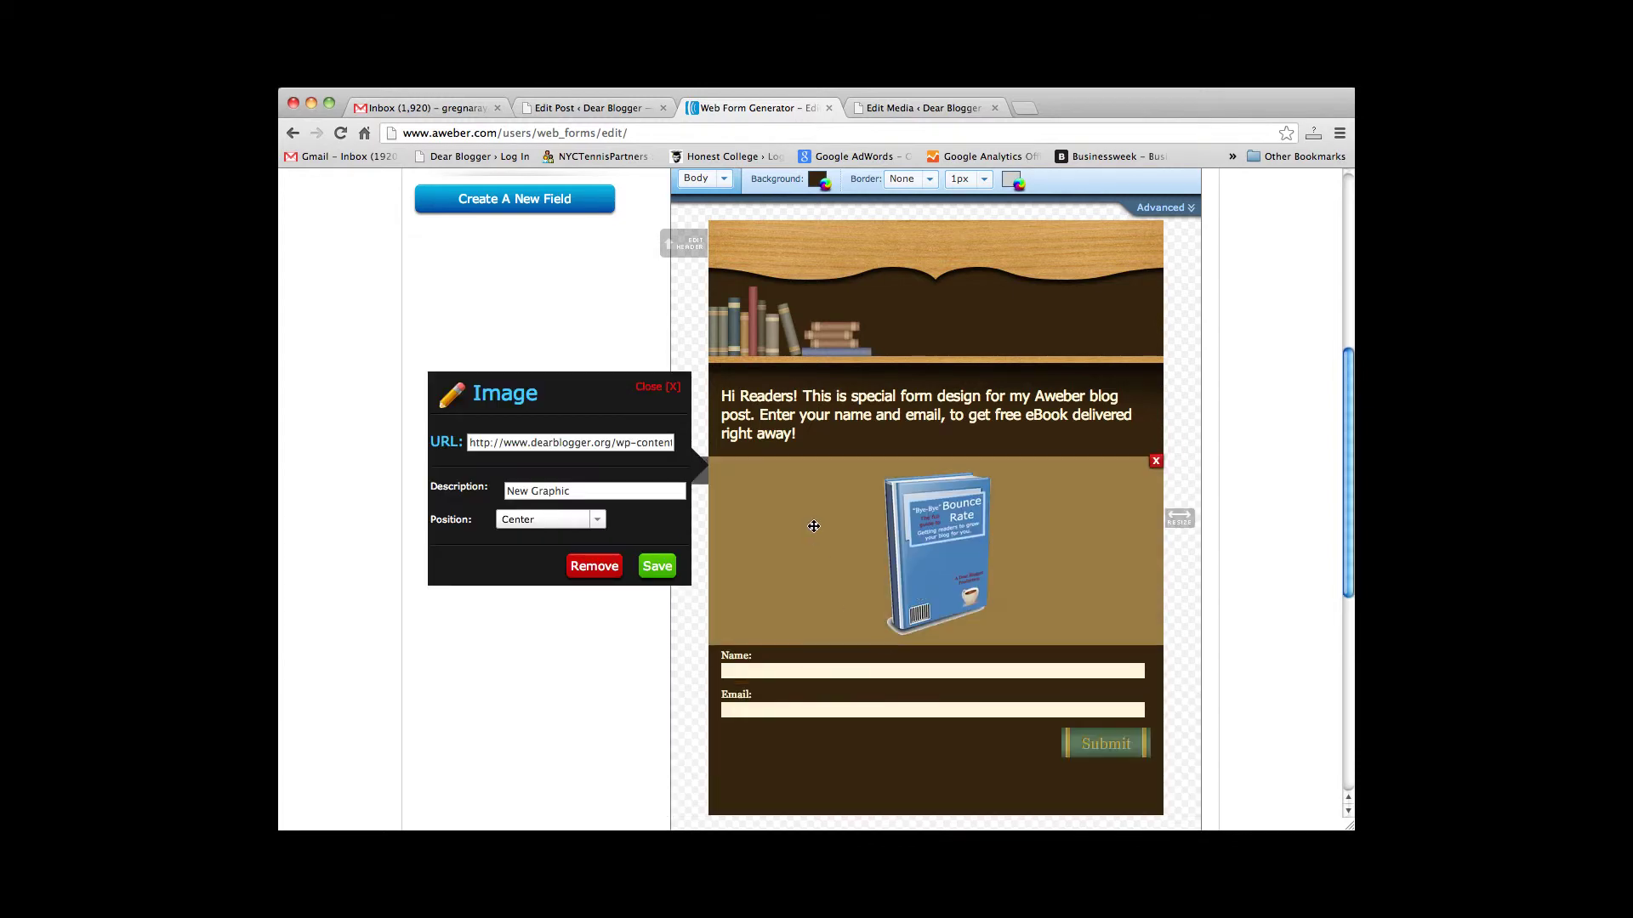
click(656, 566)
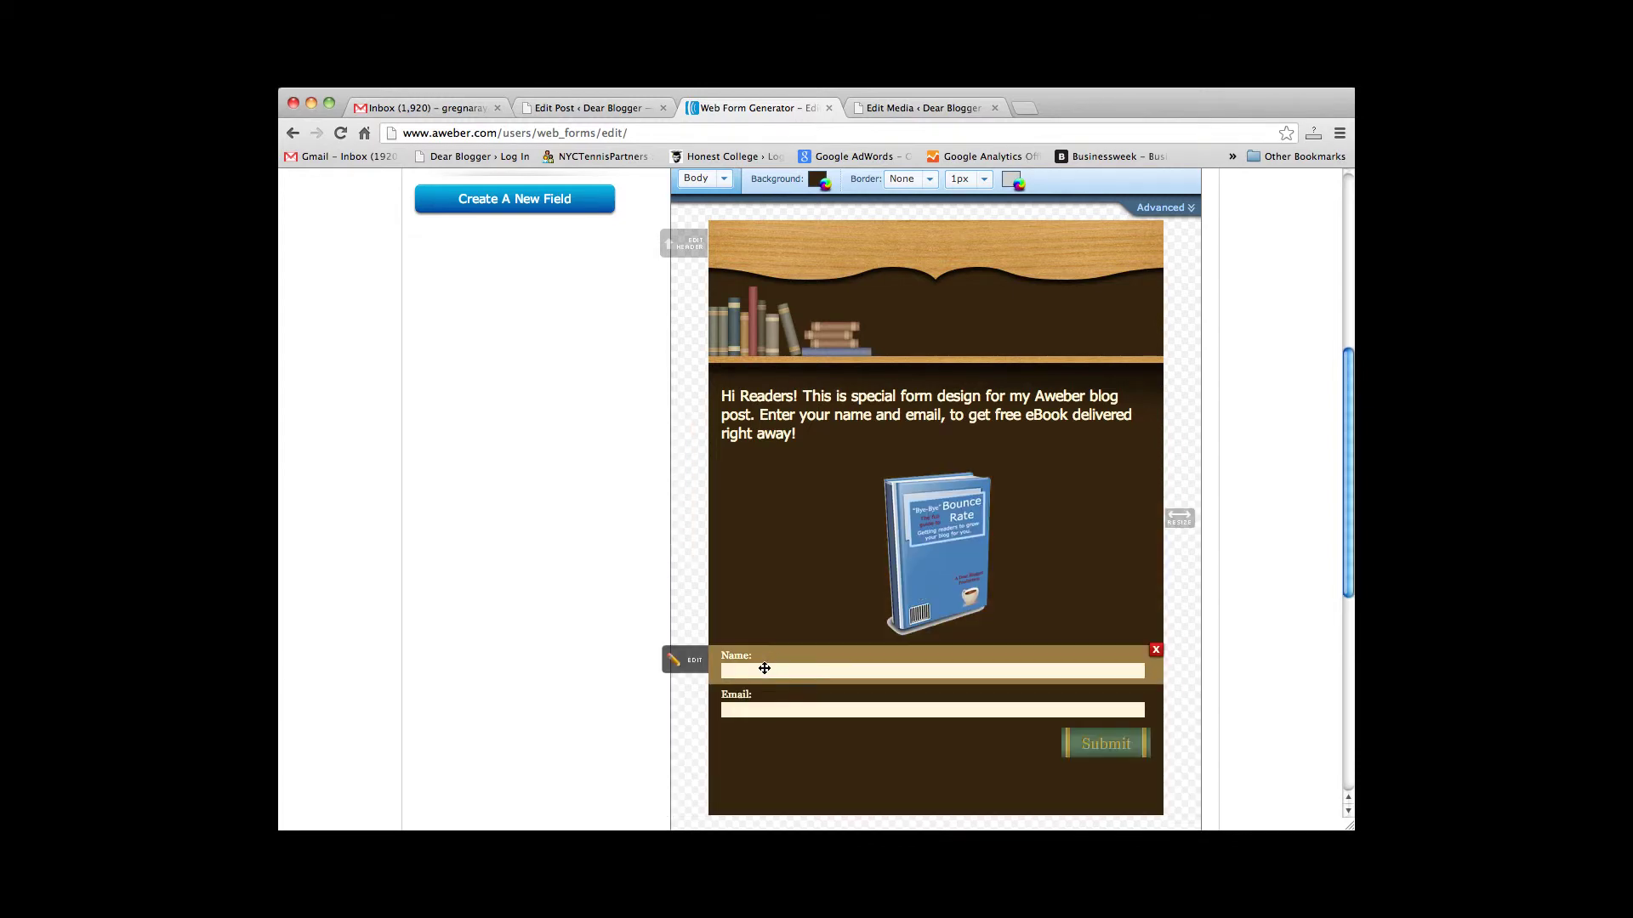
click(766, 669)
click(485, 699)
Step: Relabel the name field 'First Name' and save it
key(super+a)
text(Fu)
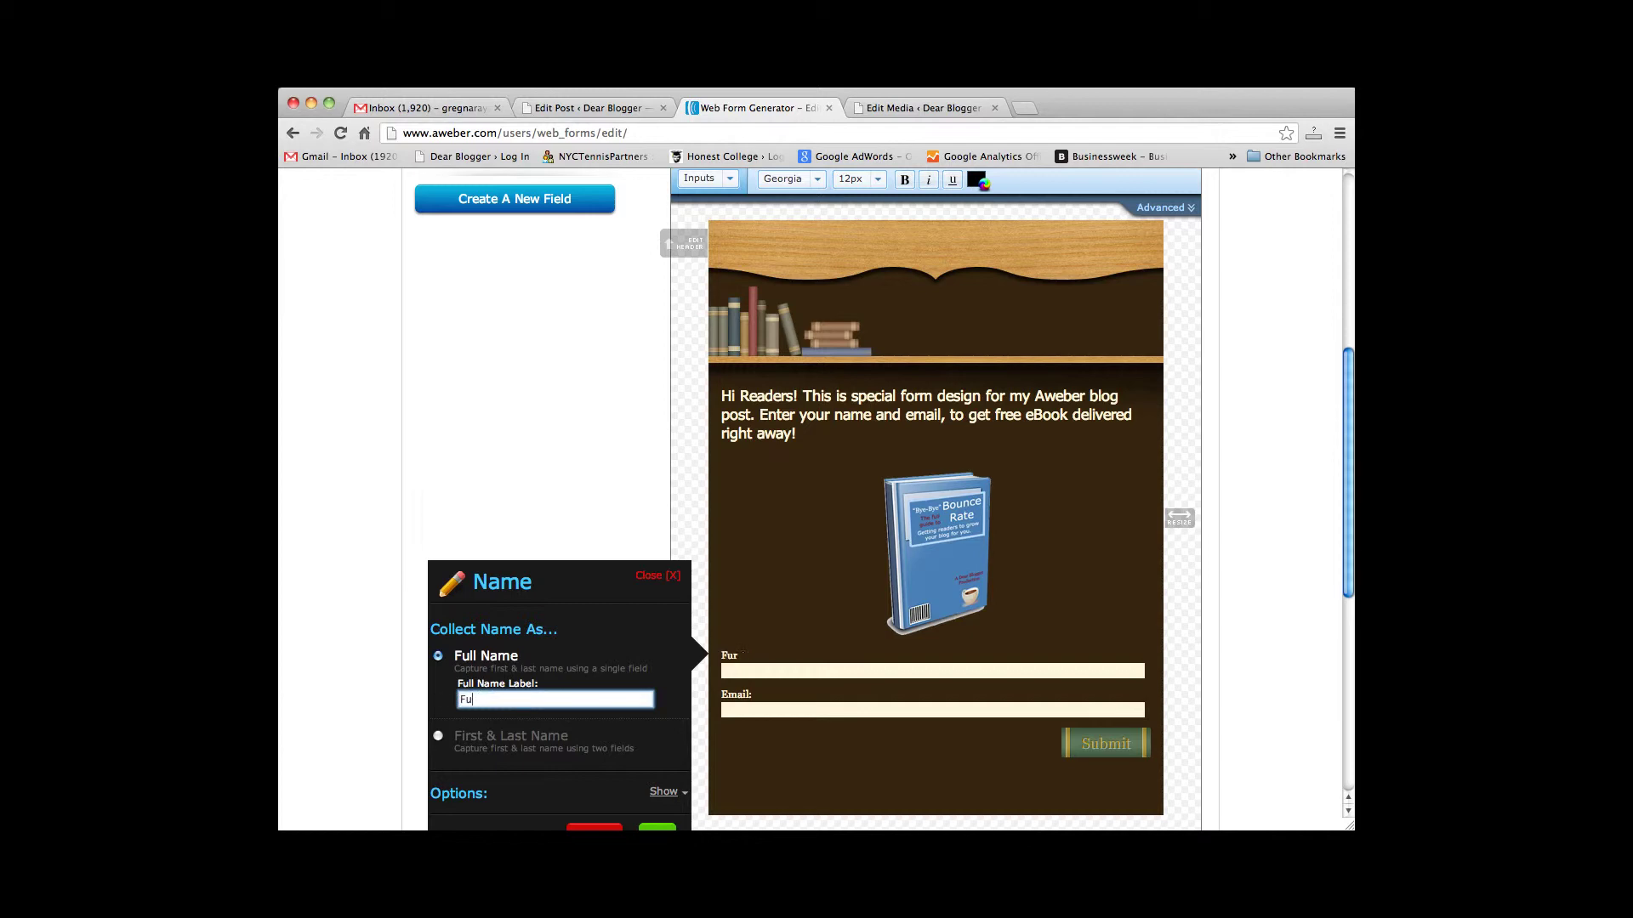
text(rstrst Name:)
scroll(531, 730, down, 2)
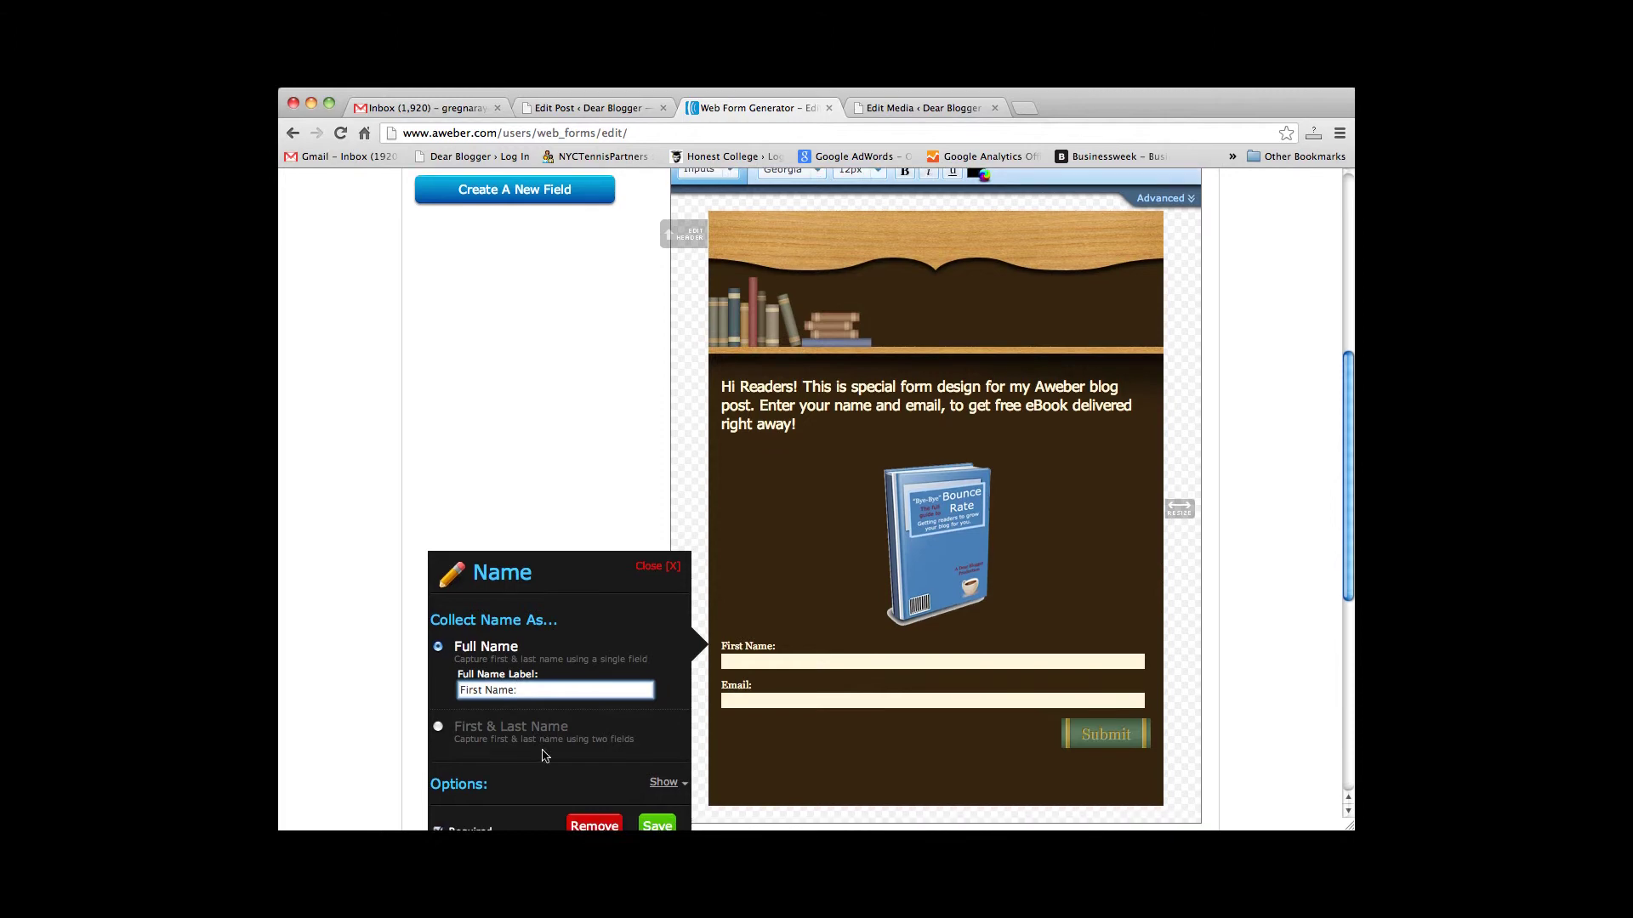
click(660, 782)
Step: Review the Email and Submit button settings, then delete the empty section below Submit
click(900, 669)
click(685, 706)
click(656, 660)
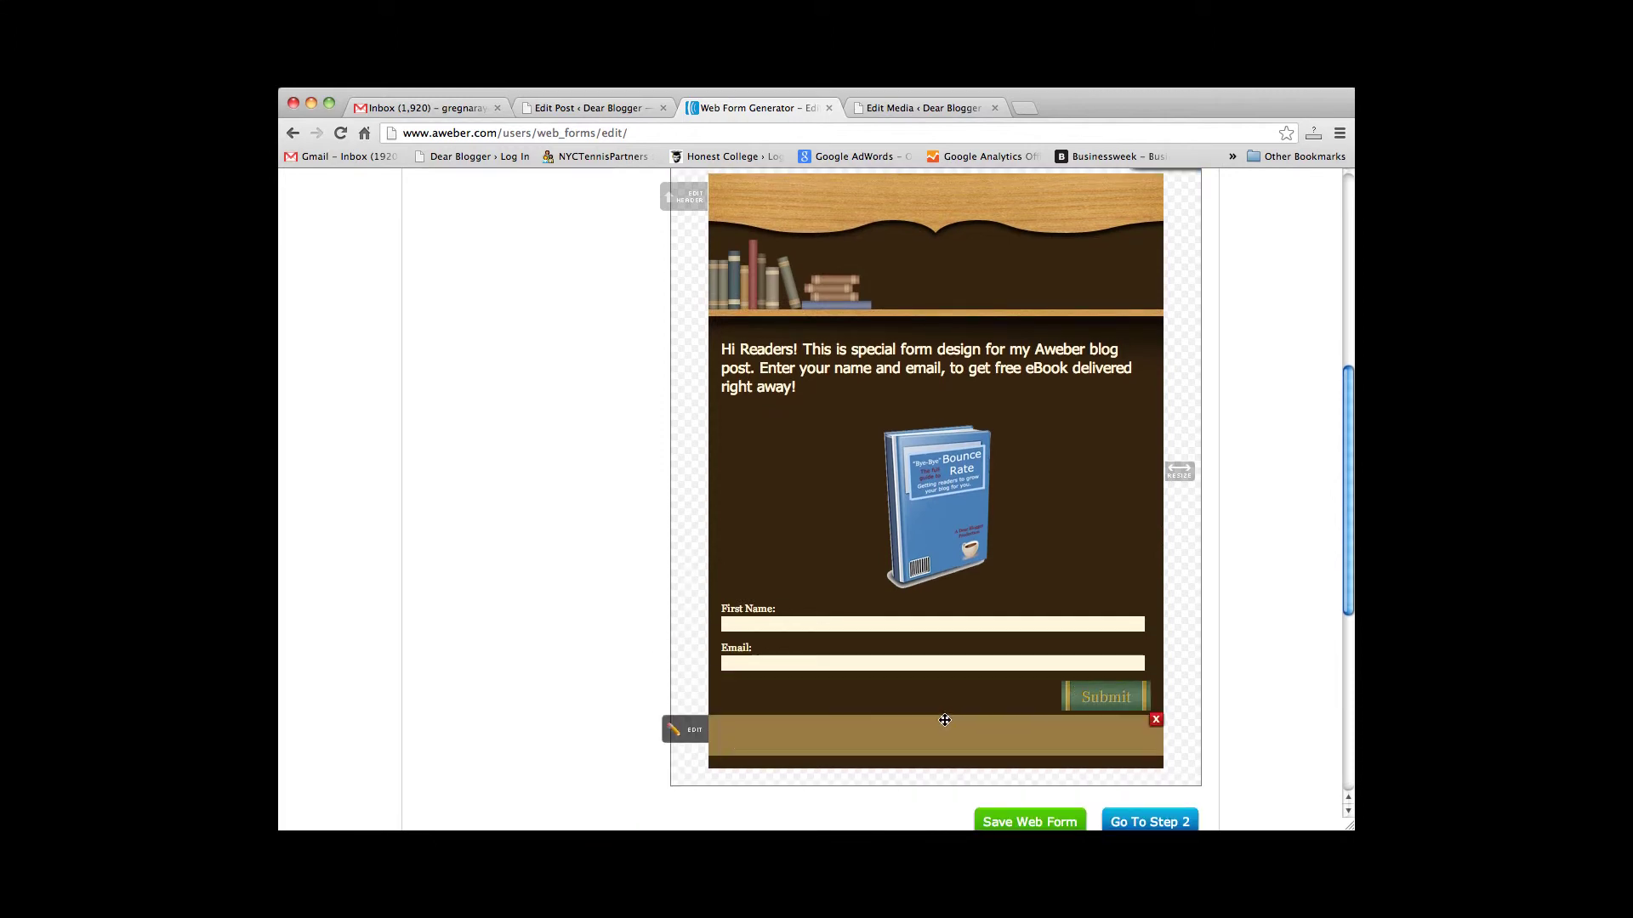
click(1153, 723)
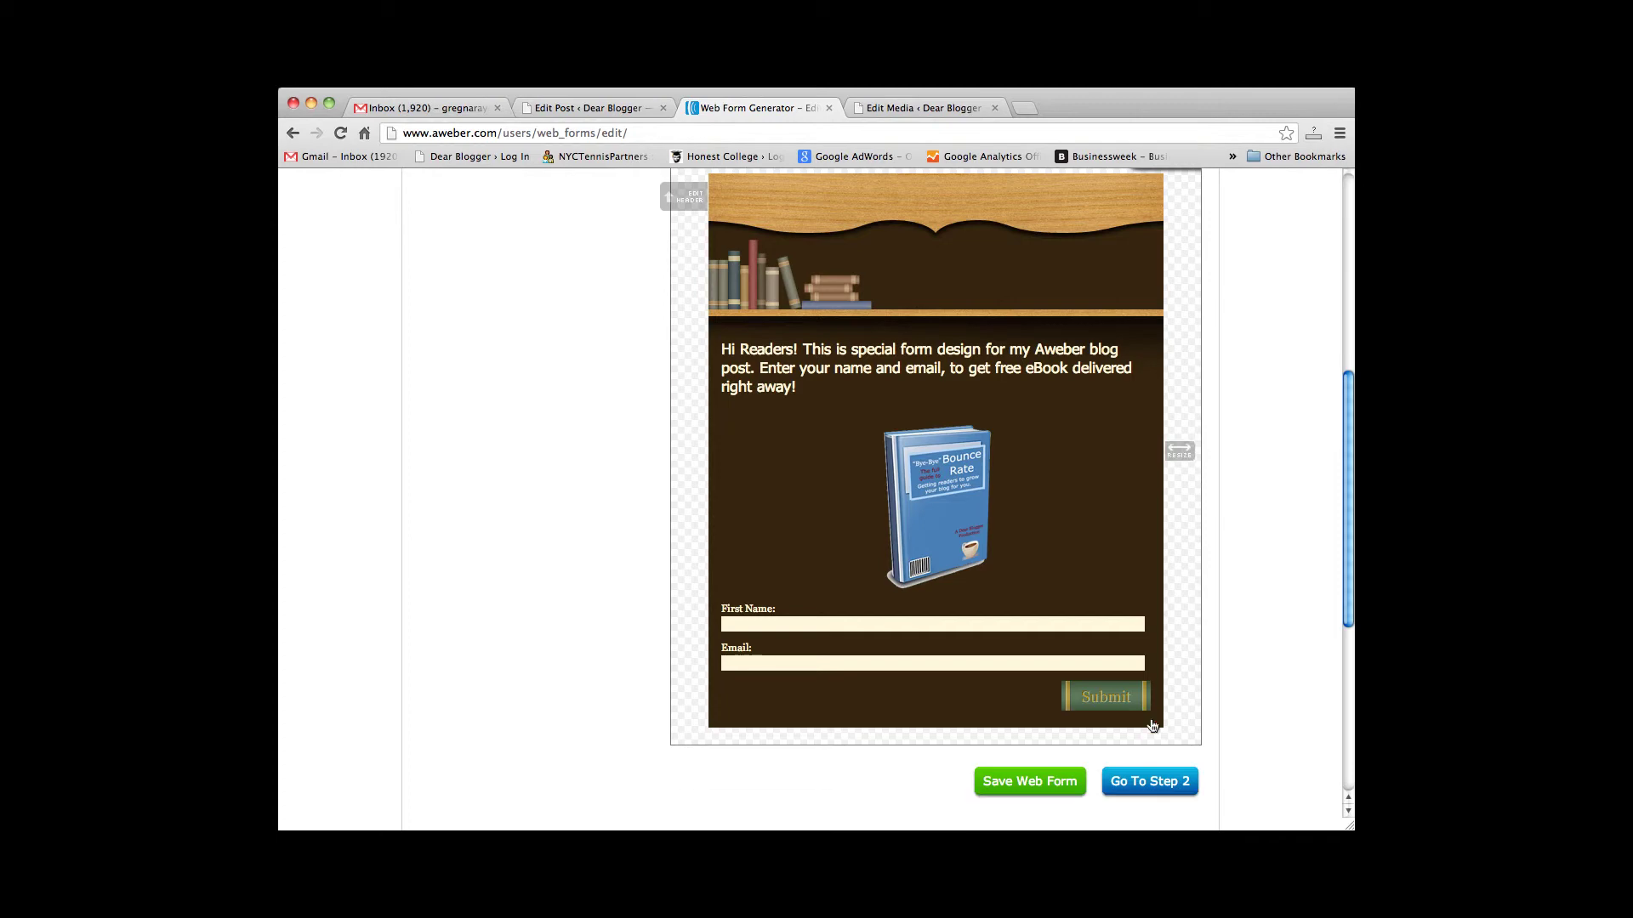
scroll(906, 423, up, 3)
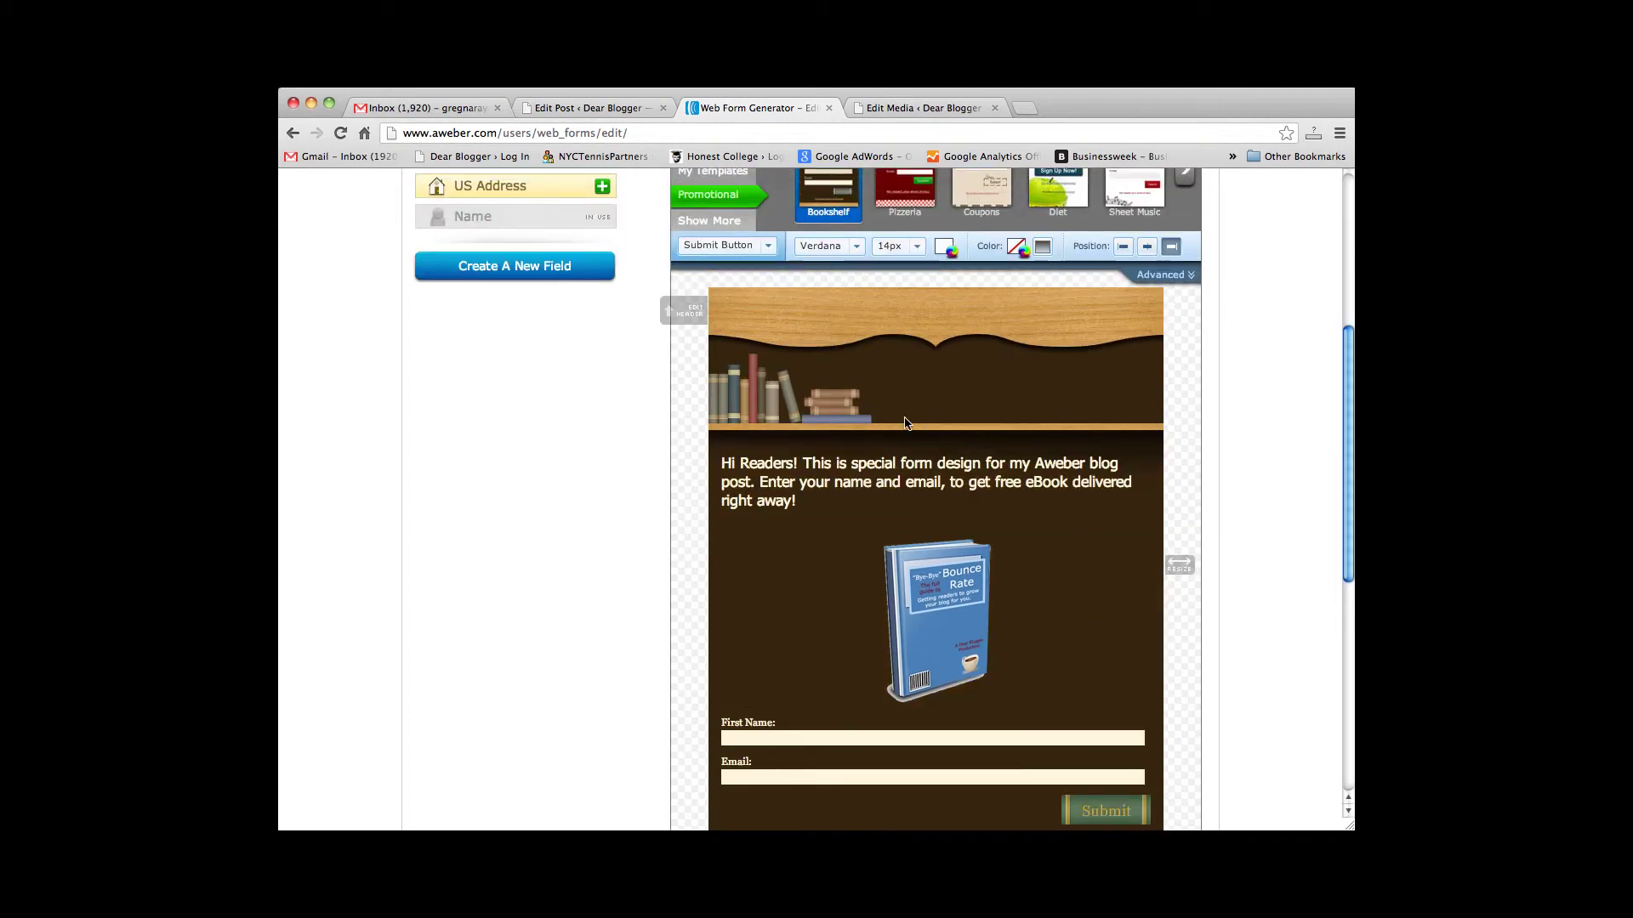
scroll(904, 423, down, 5)
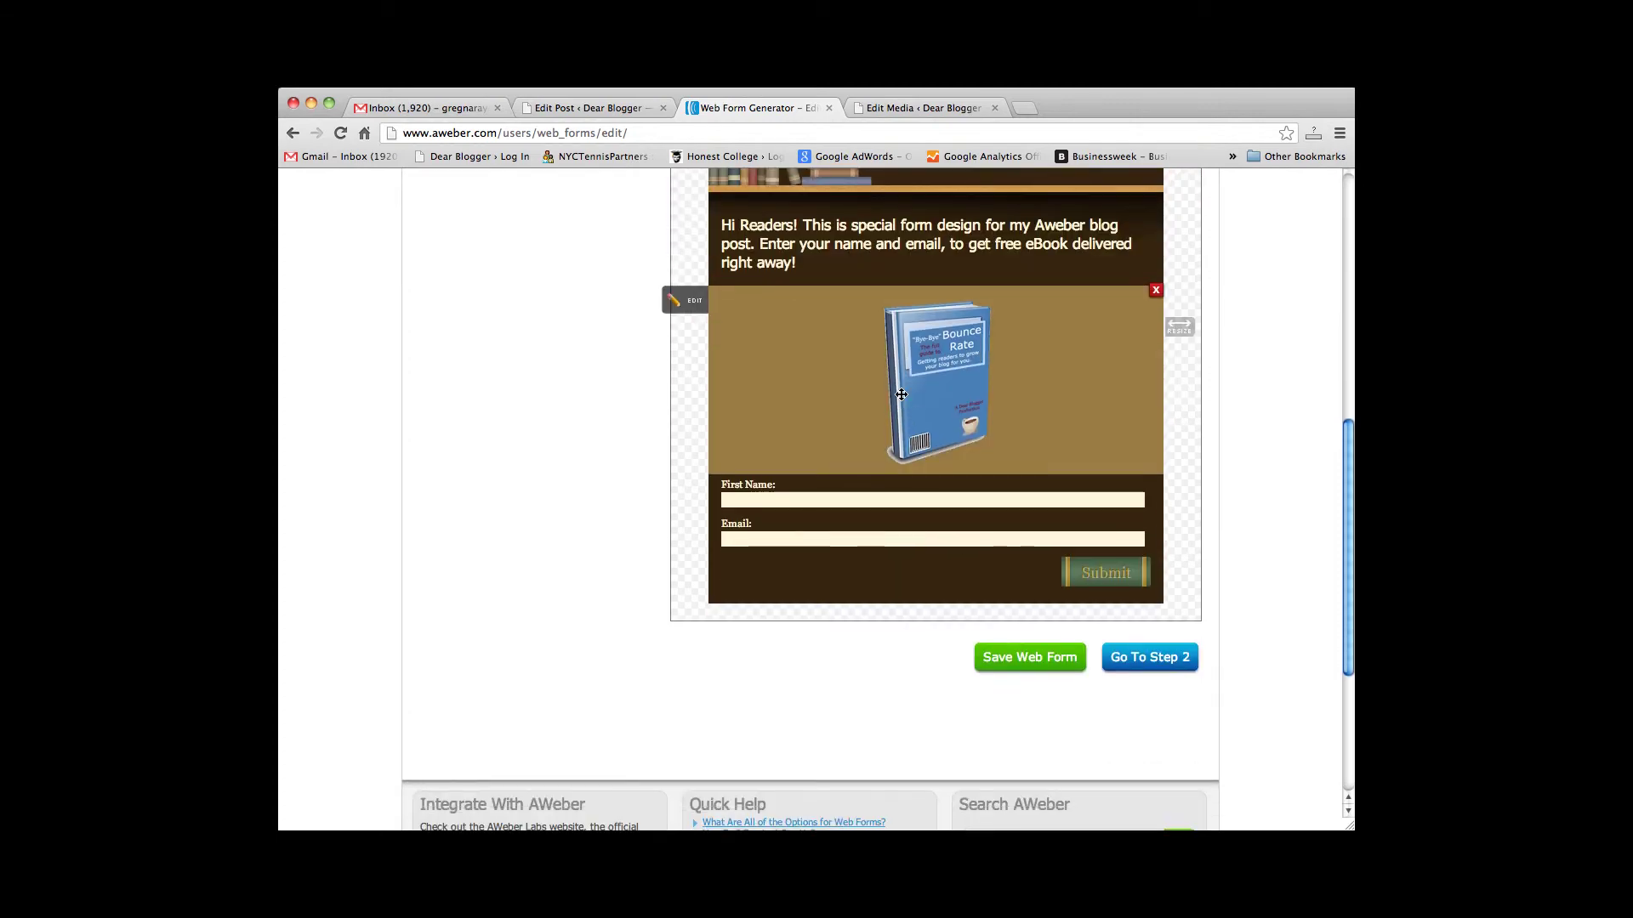
scroll(1087, 507, up, 4)
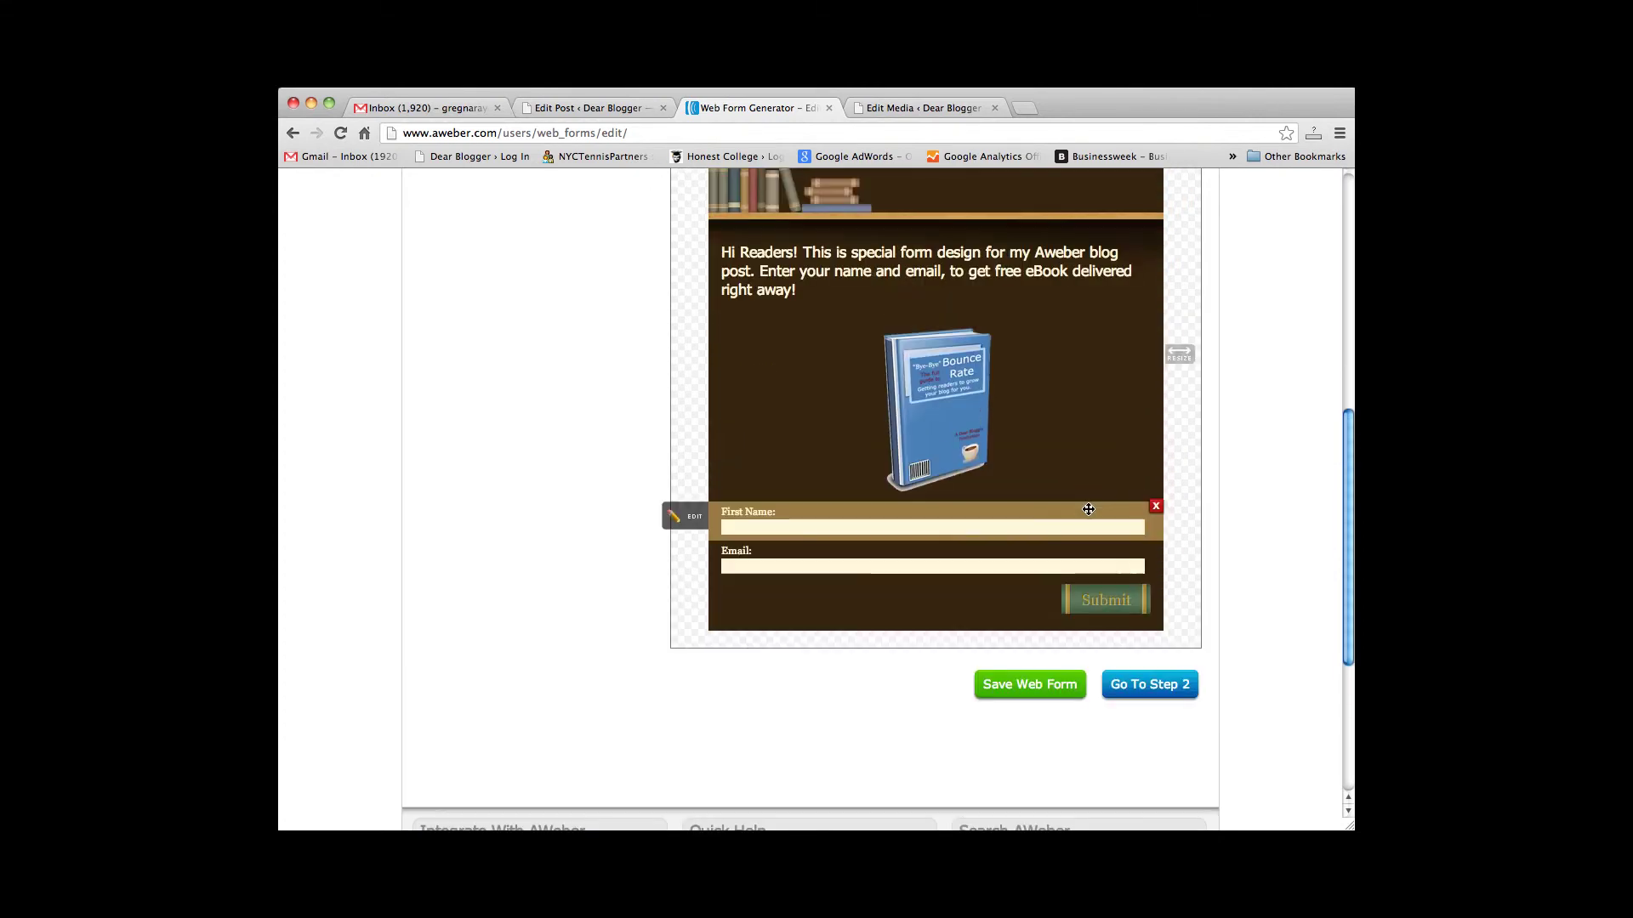
Step: Save the web form design and continue to the form settings step
click(1055, 686)
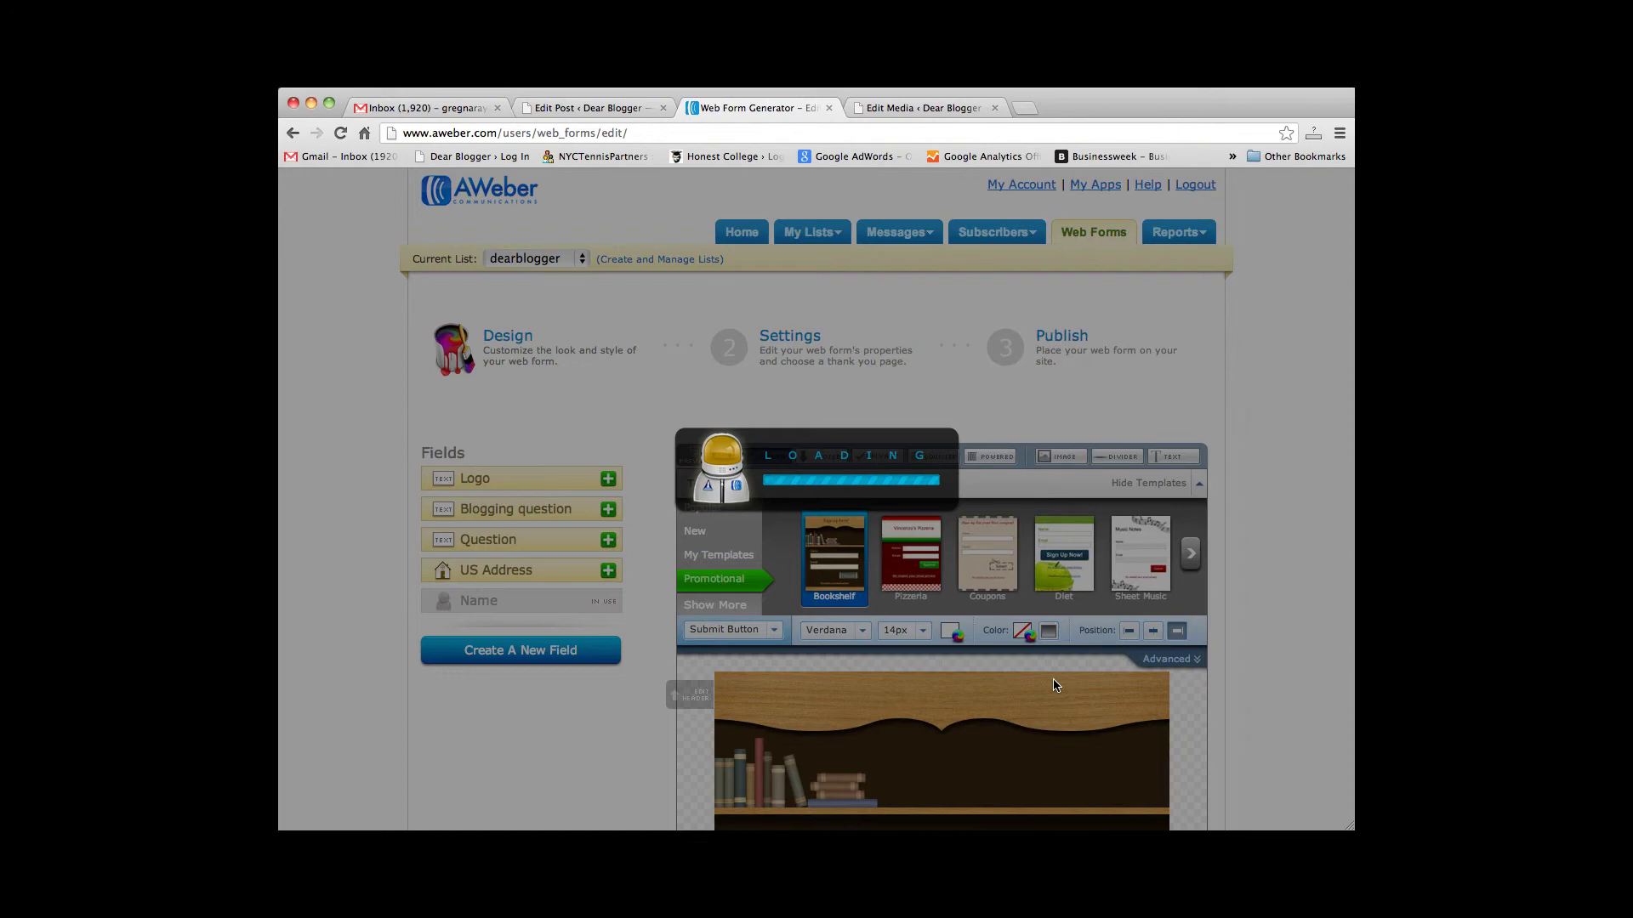
scroll(1138, 770, down, 10)
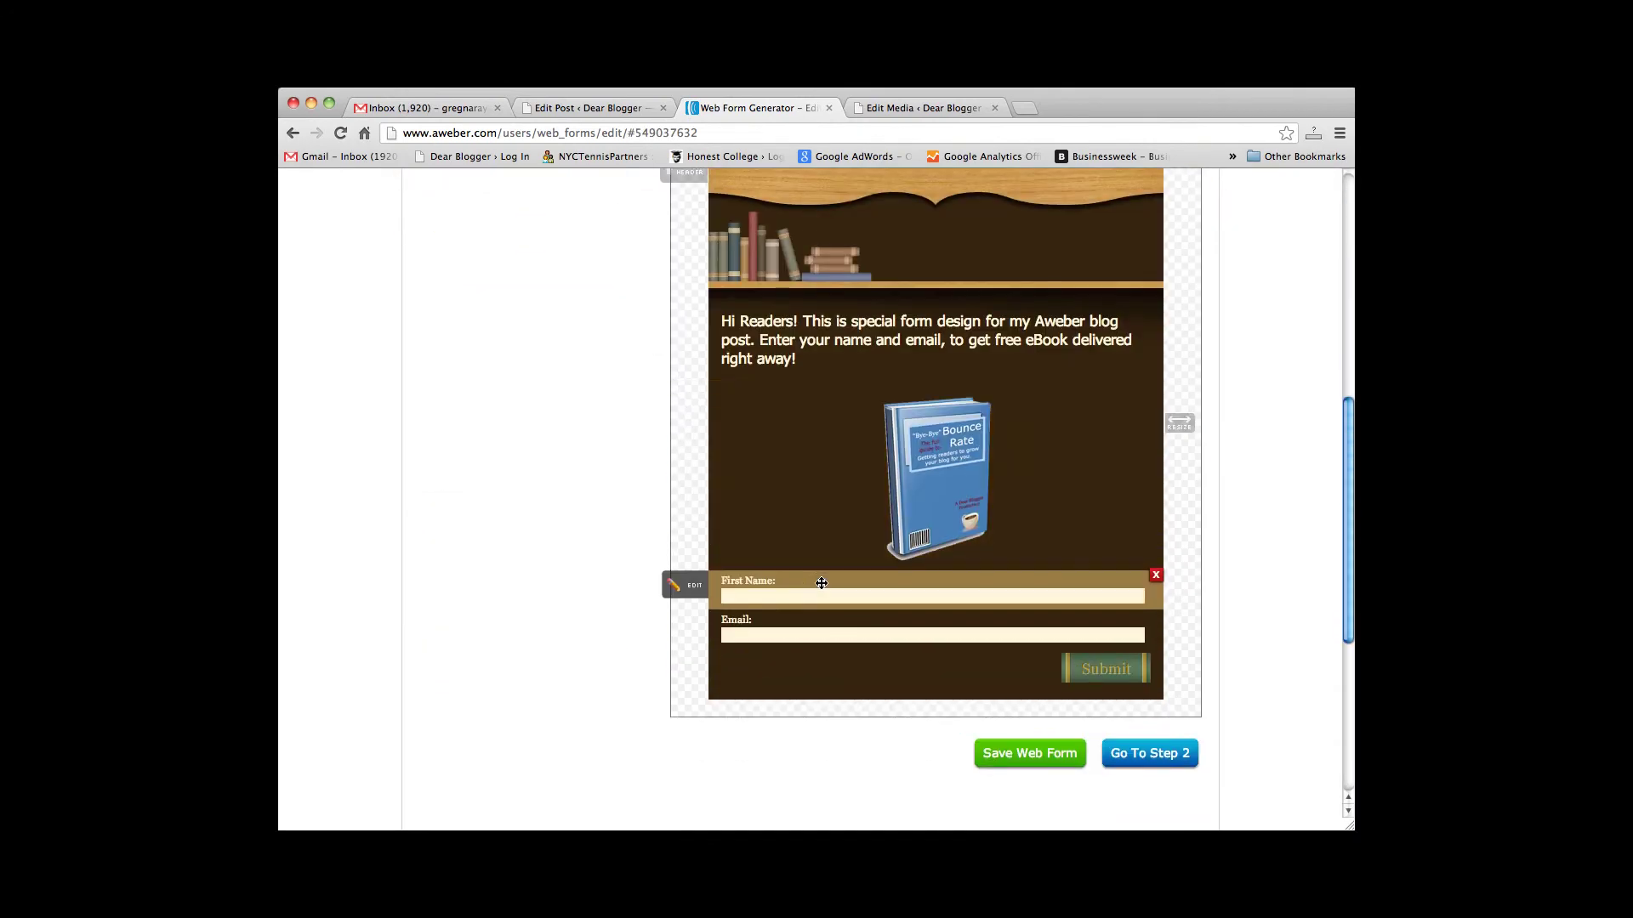
click(1148, 704)
Step: Rename the form to 'DB Special Form'
click(594, 515)
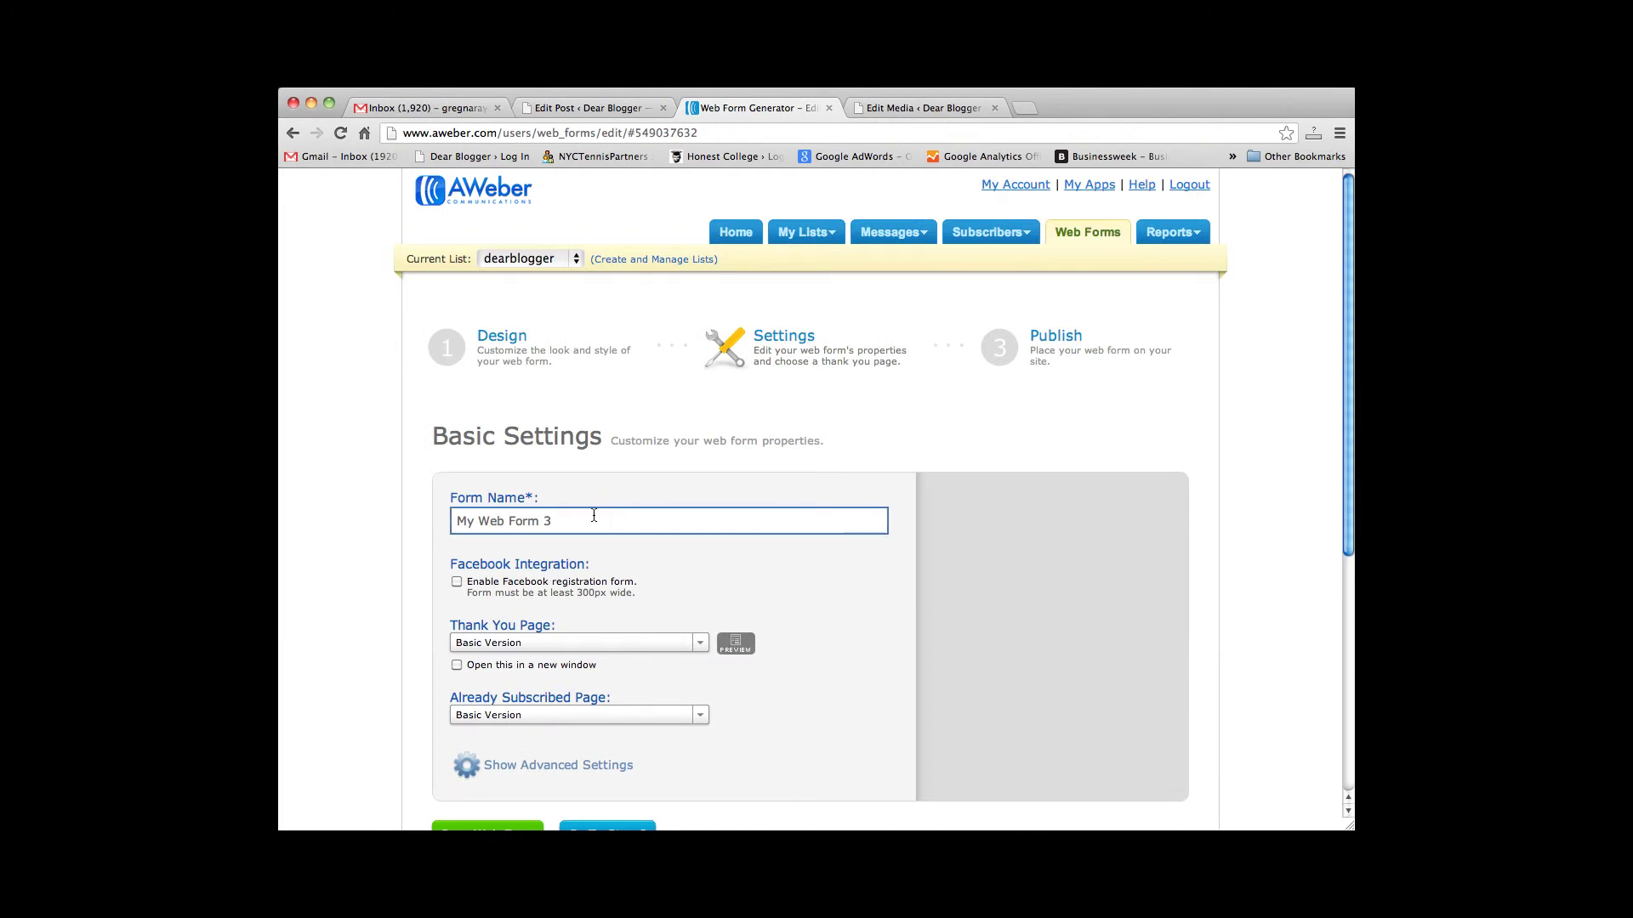
triple_click(593, 515)
key(BackSpace)
text(DB Special Form)
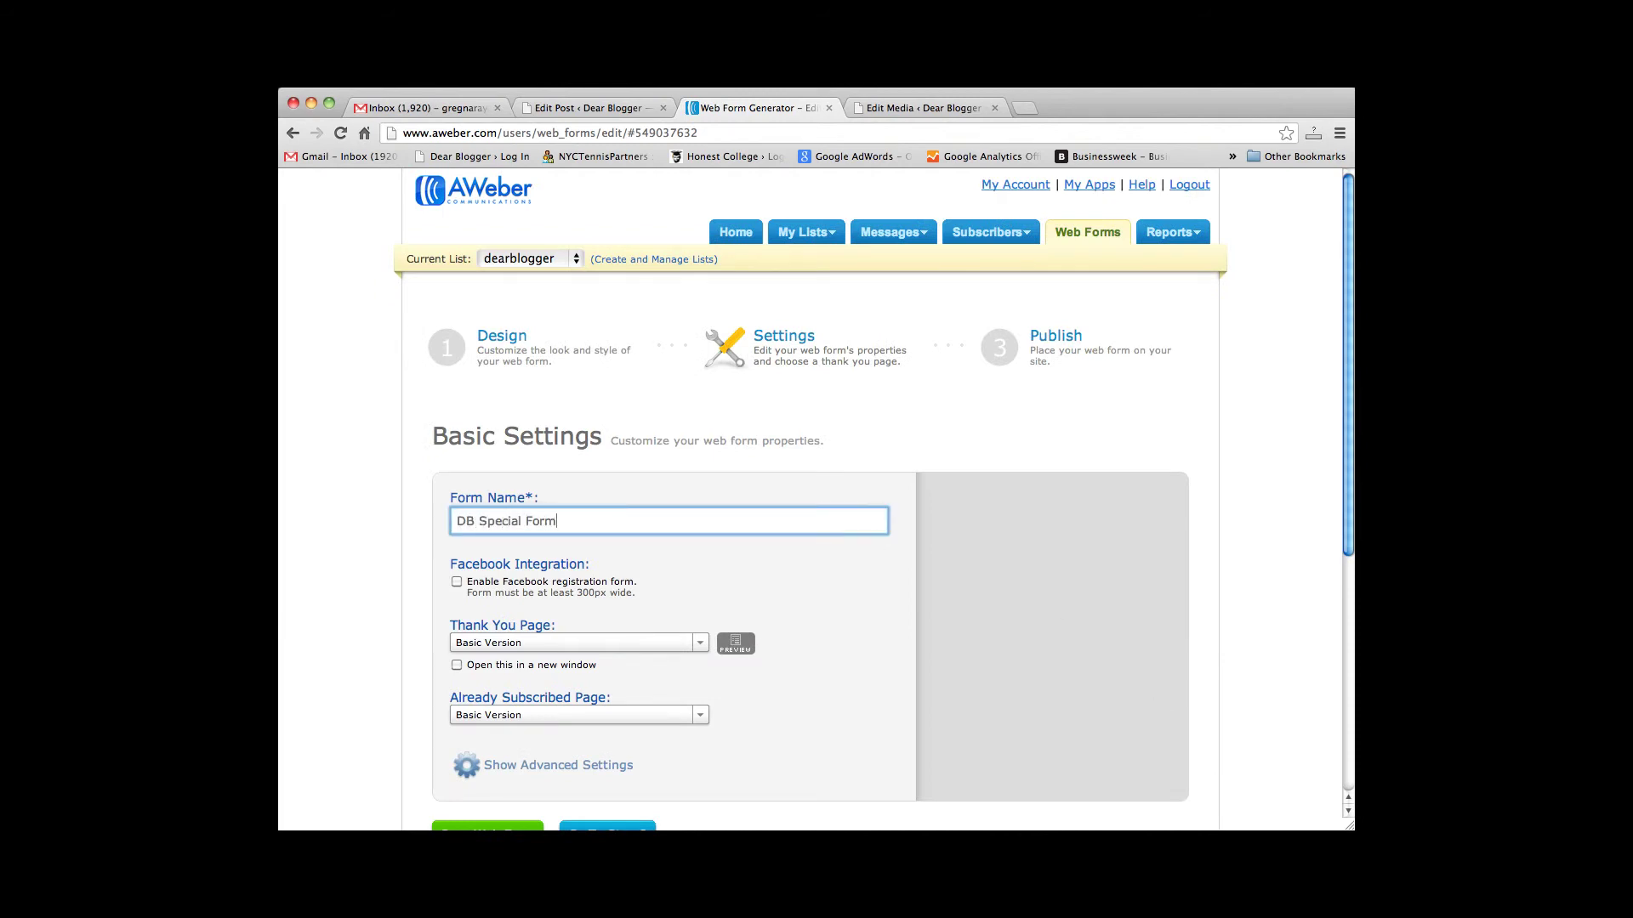
scroll(595, 523, down, 3)
Step: Save the web form and choose the I Will Install My Form option
click(605, 655)
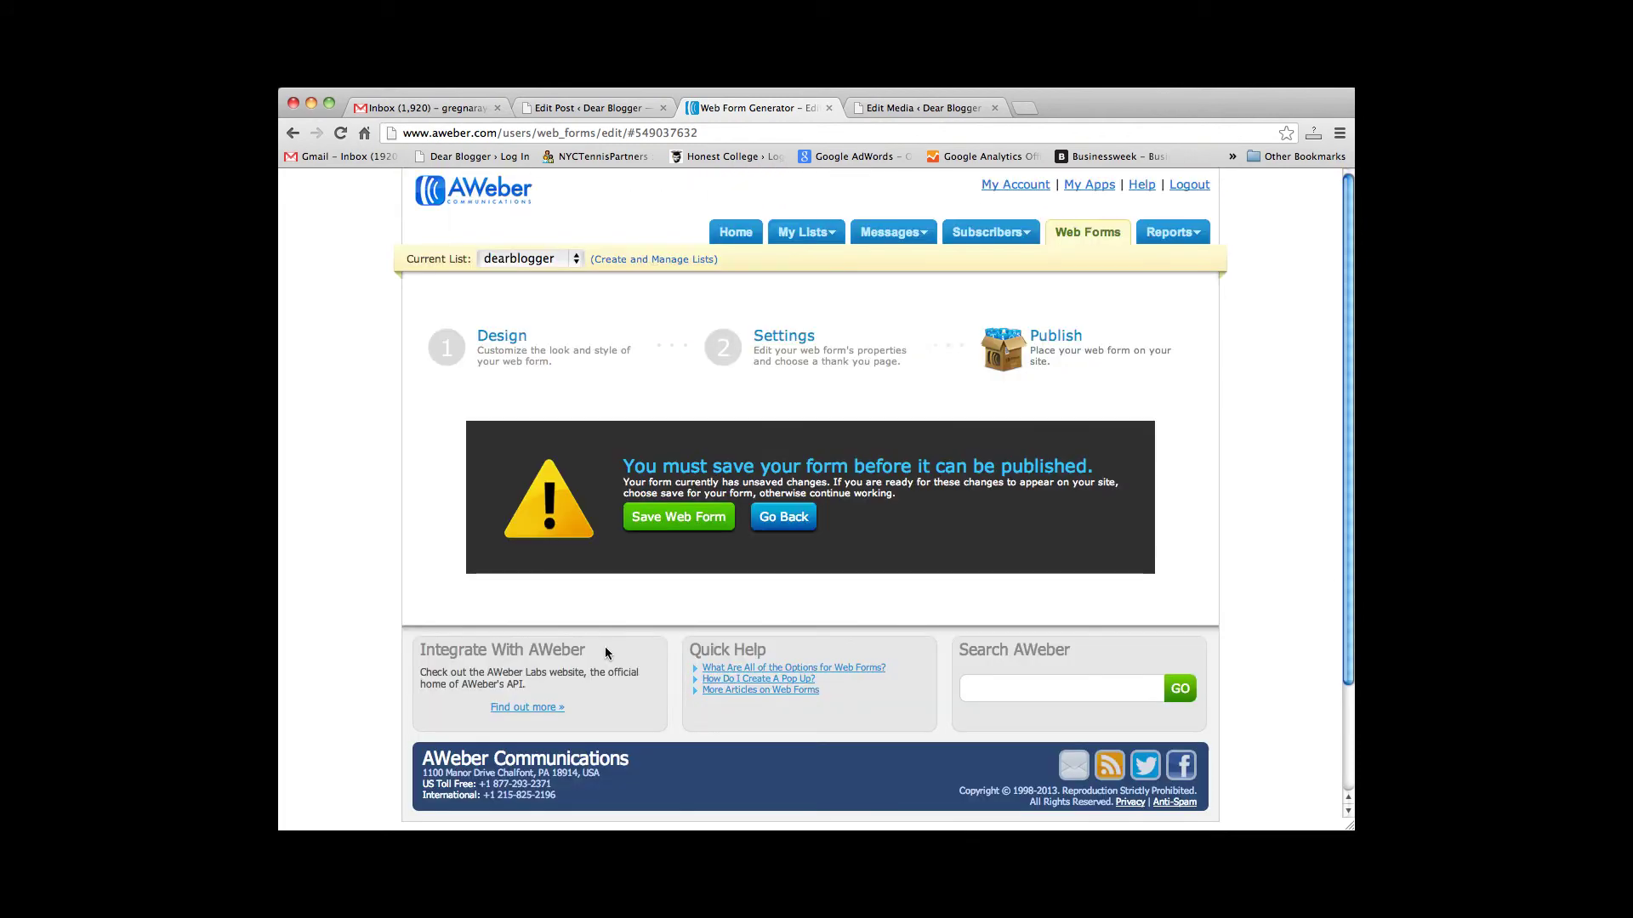
click(674, 523)
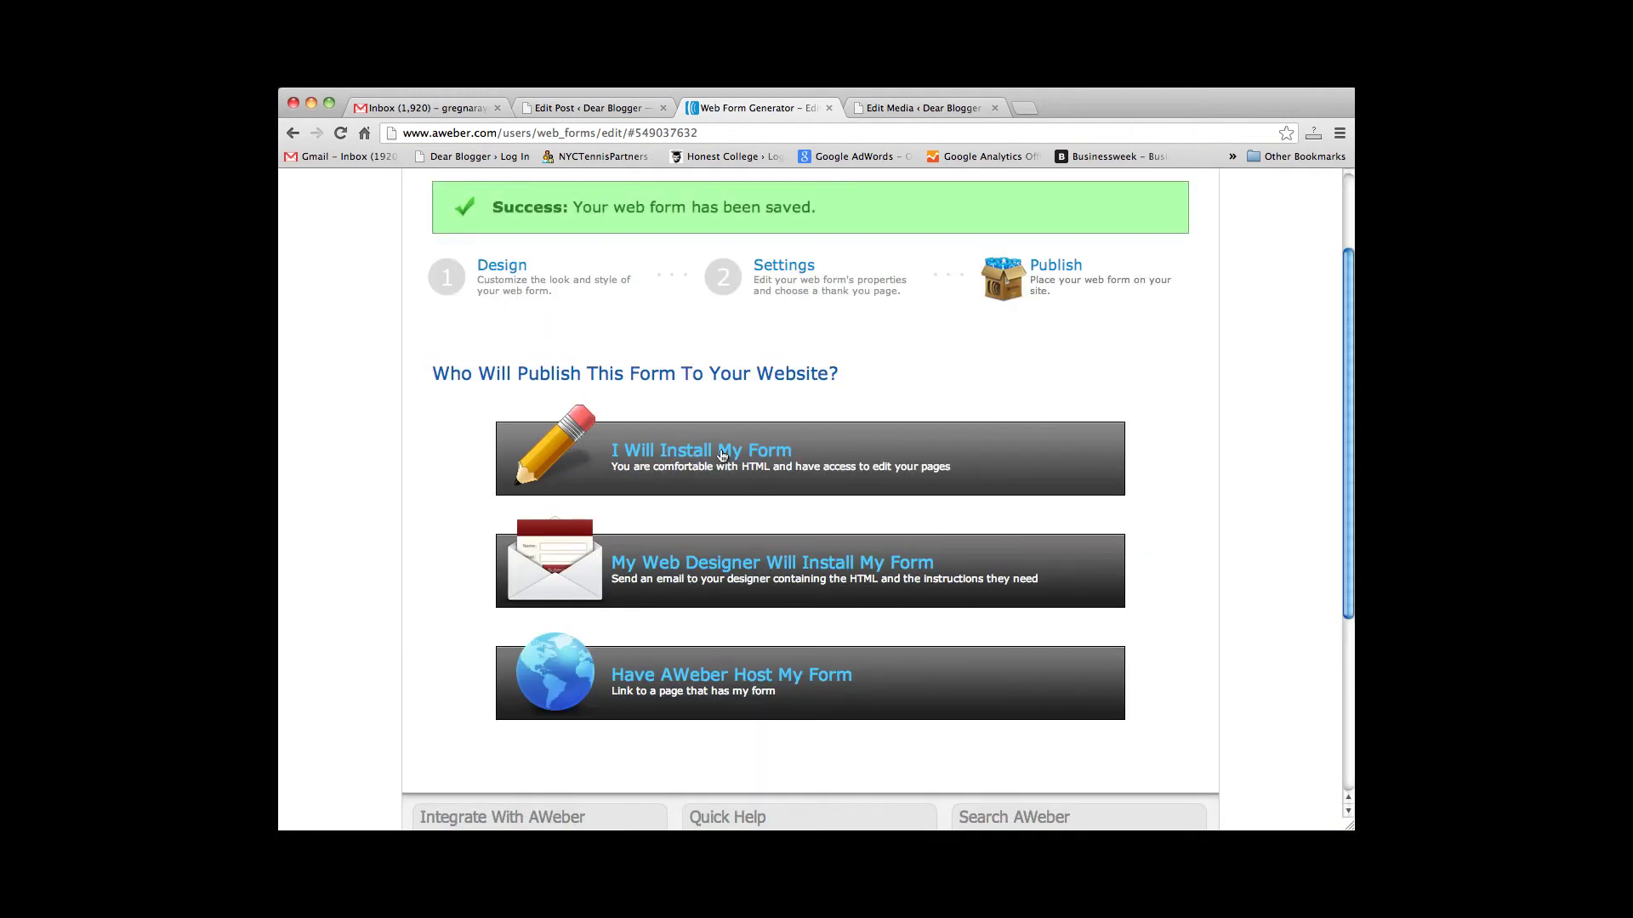
click(721, 455)
Step: Select the form's JavaScript snippet and return to the WordPress Edit Post tab
scroll(723, 596, down, 2)
click(723, 623)
triple_click(723, 623)
key(super+c)
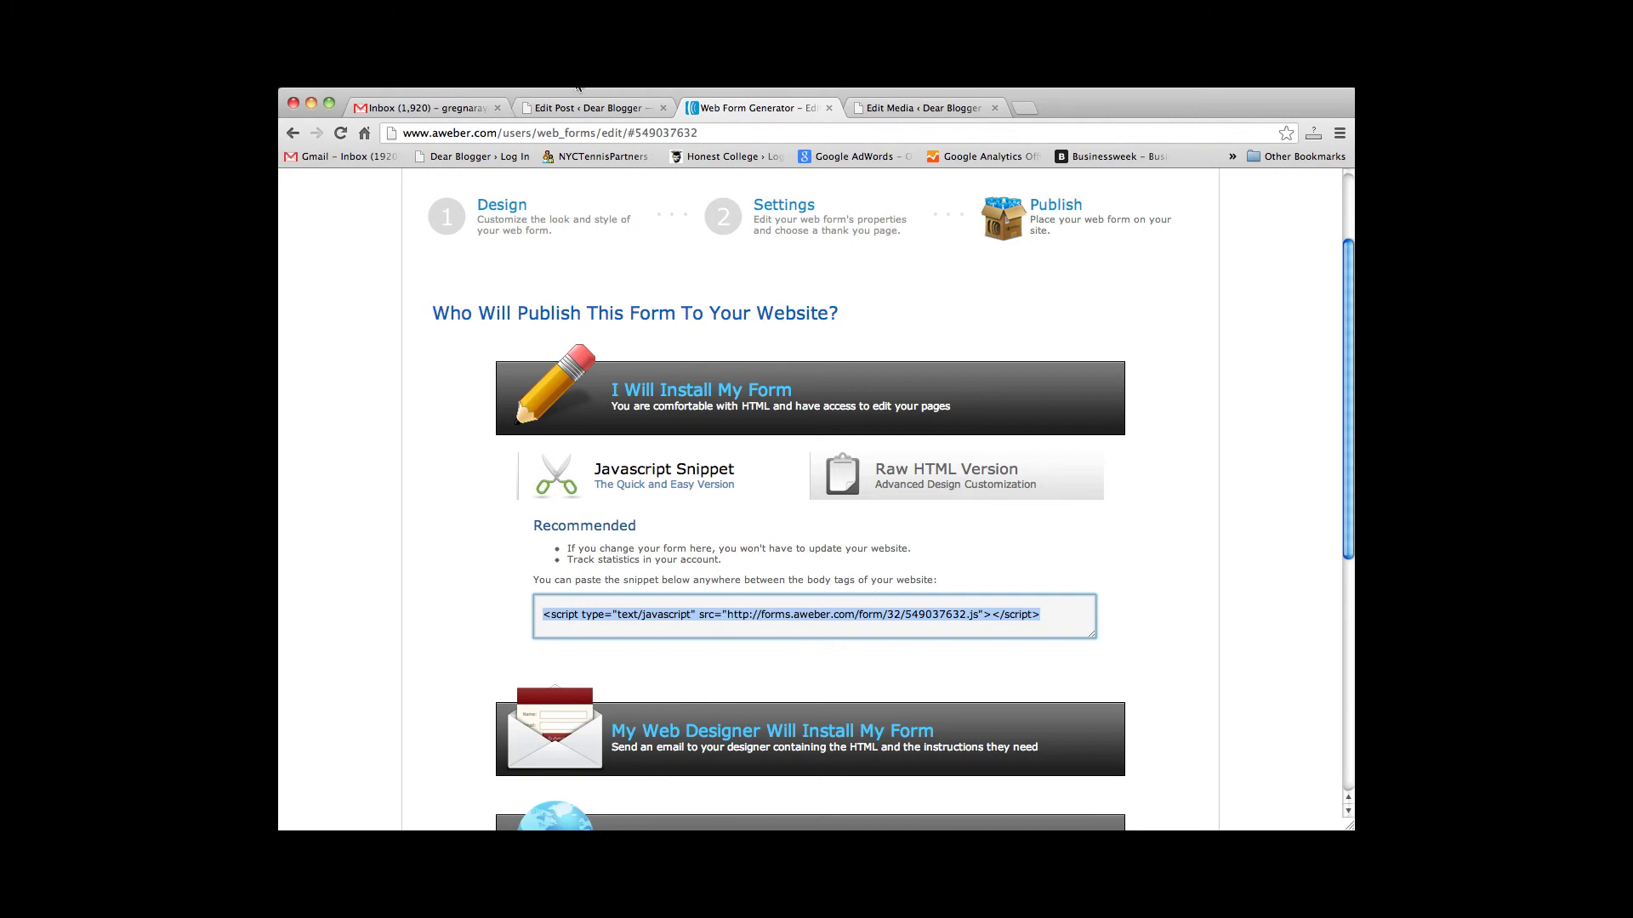
click(586, 108)
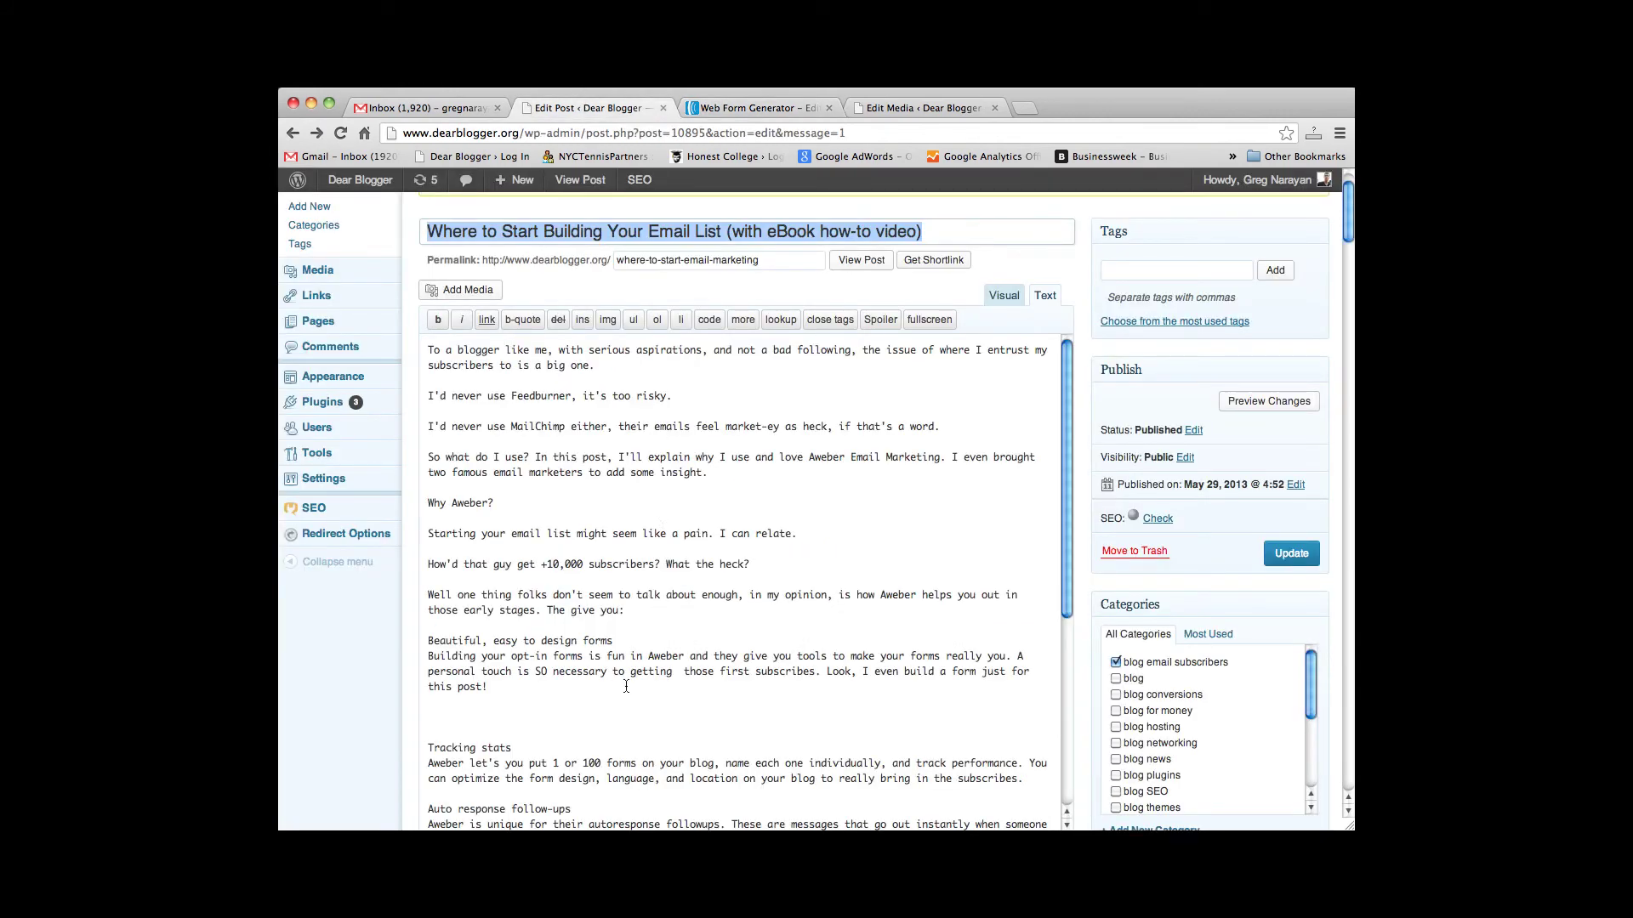
Step: Paste the AWeber JavaScript snippet on the empty line below the form-building paragraph
click(594, 695)
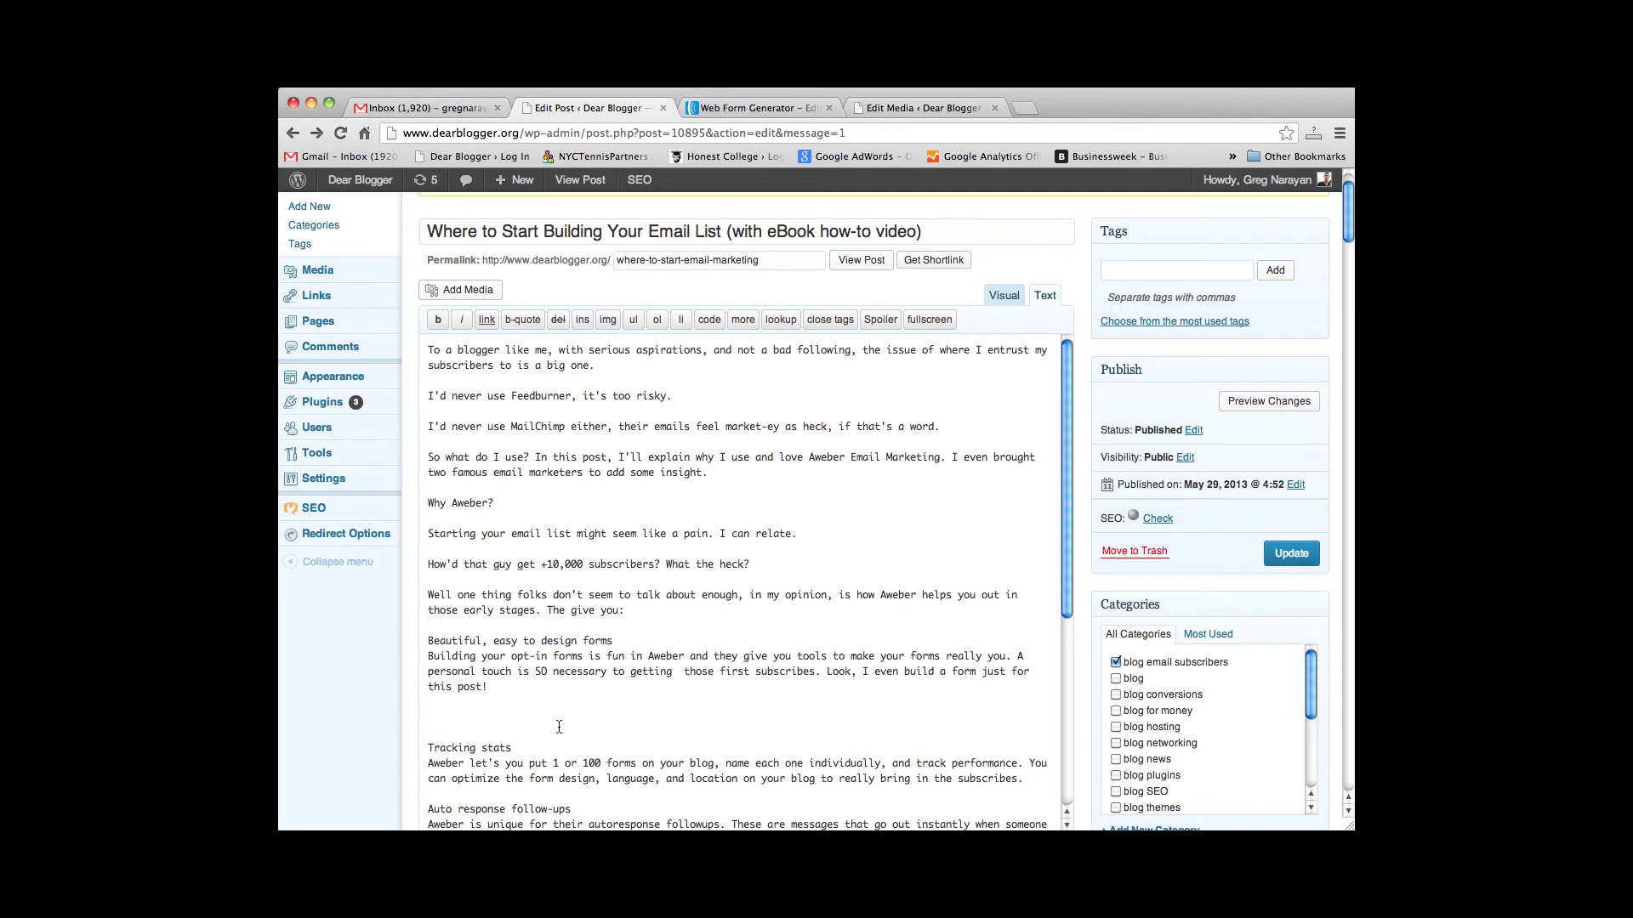
key(super+v)
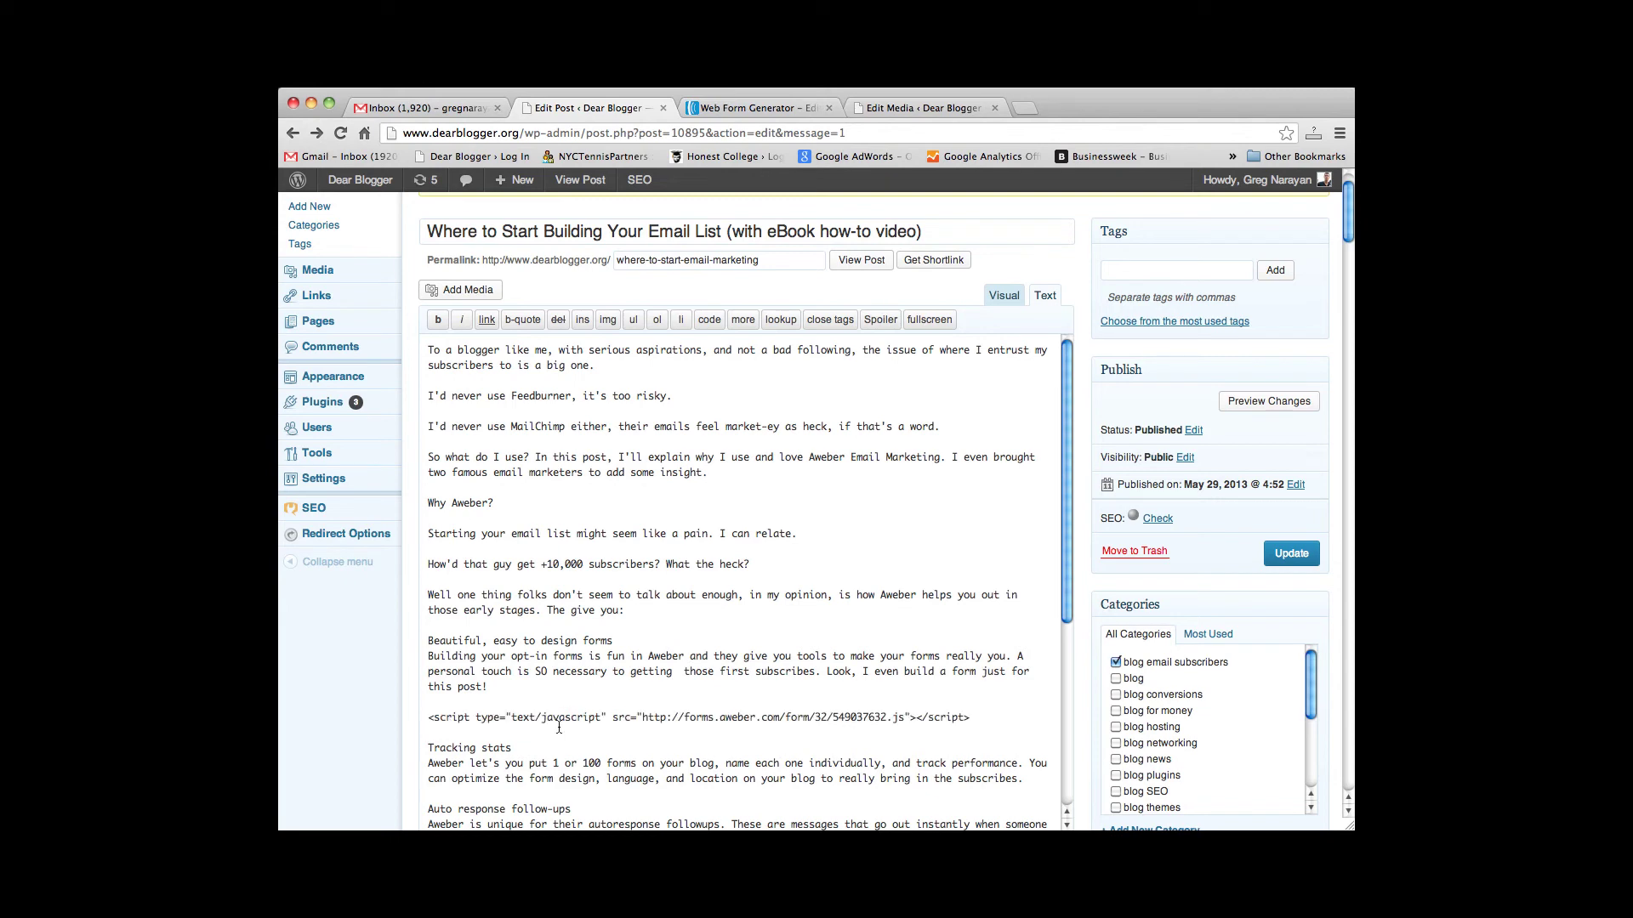